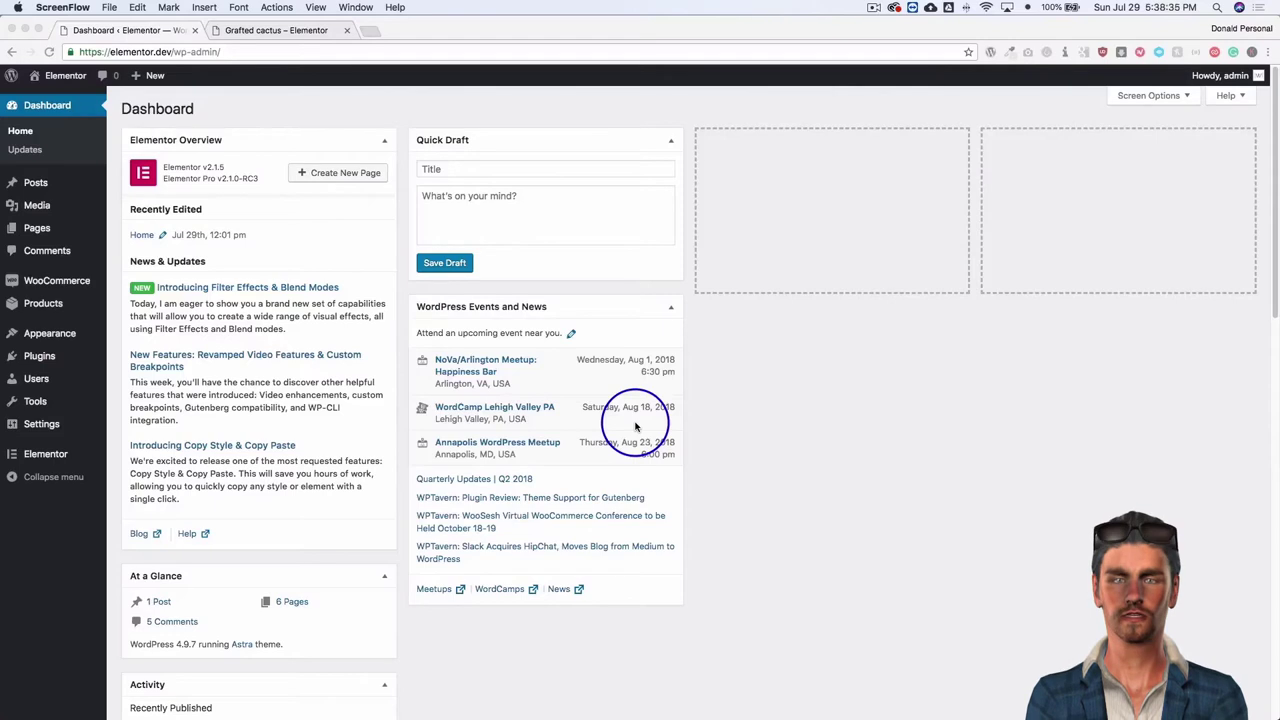
Examine the layout of the Grafted cactus product page, from the image, title and price down to the related products.
left_click(281, 112)
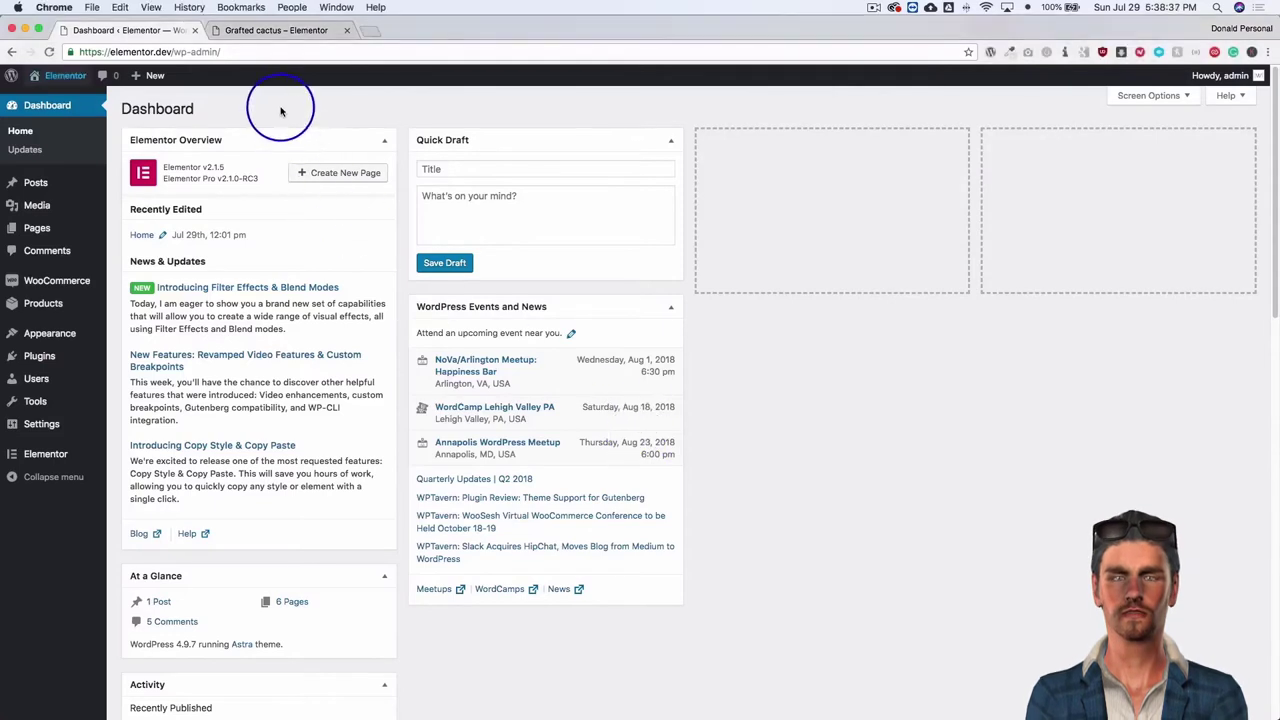
left_click(271, 31)
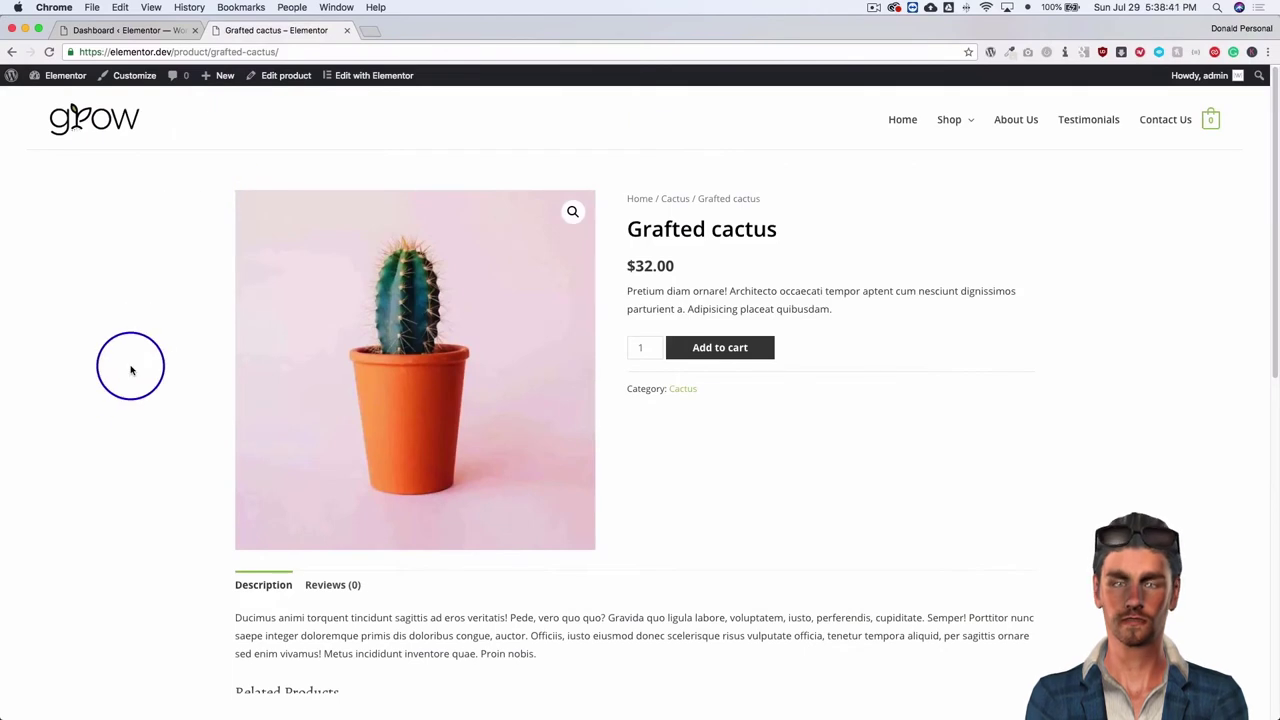
scroll(130, 370, "down", 1)
scroll(130, 370, "down", 5)
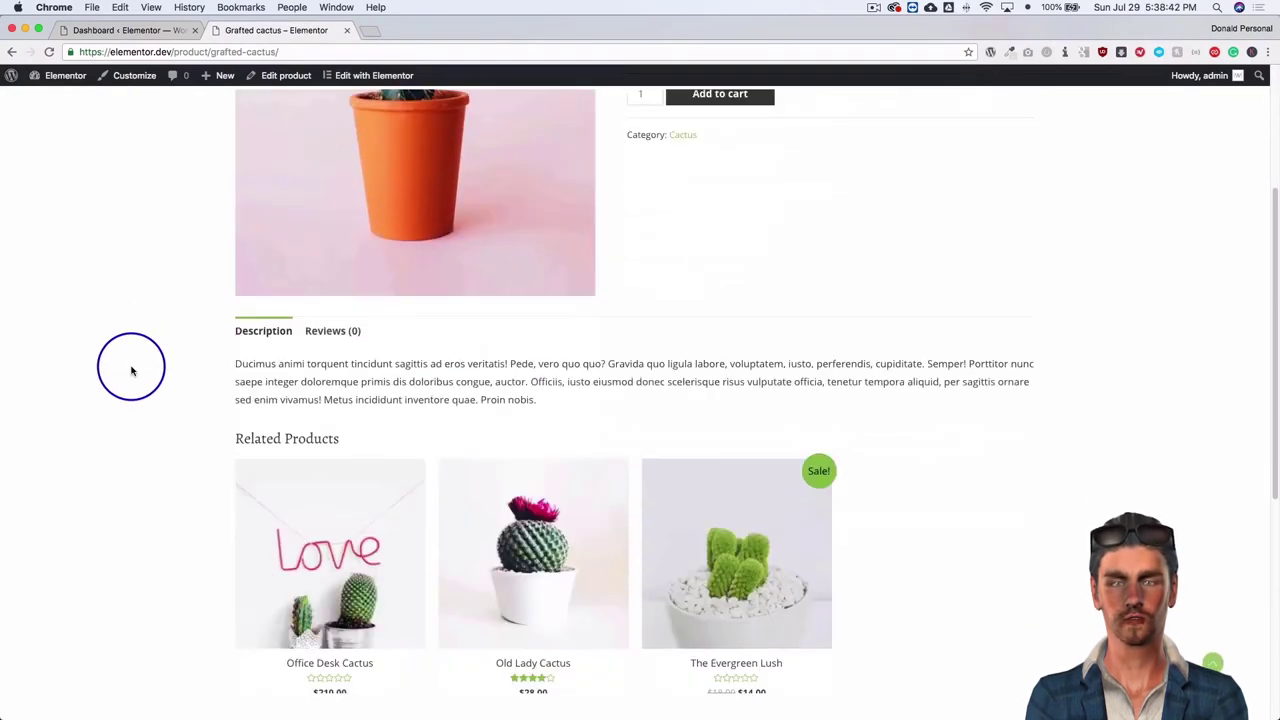
scroll(130, 370, "down", 6)
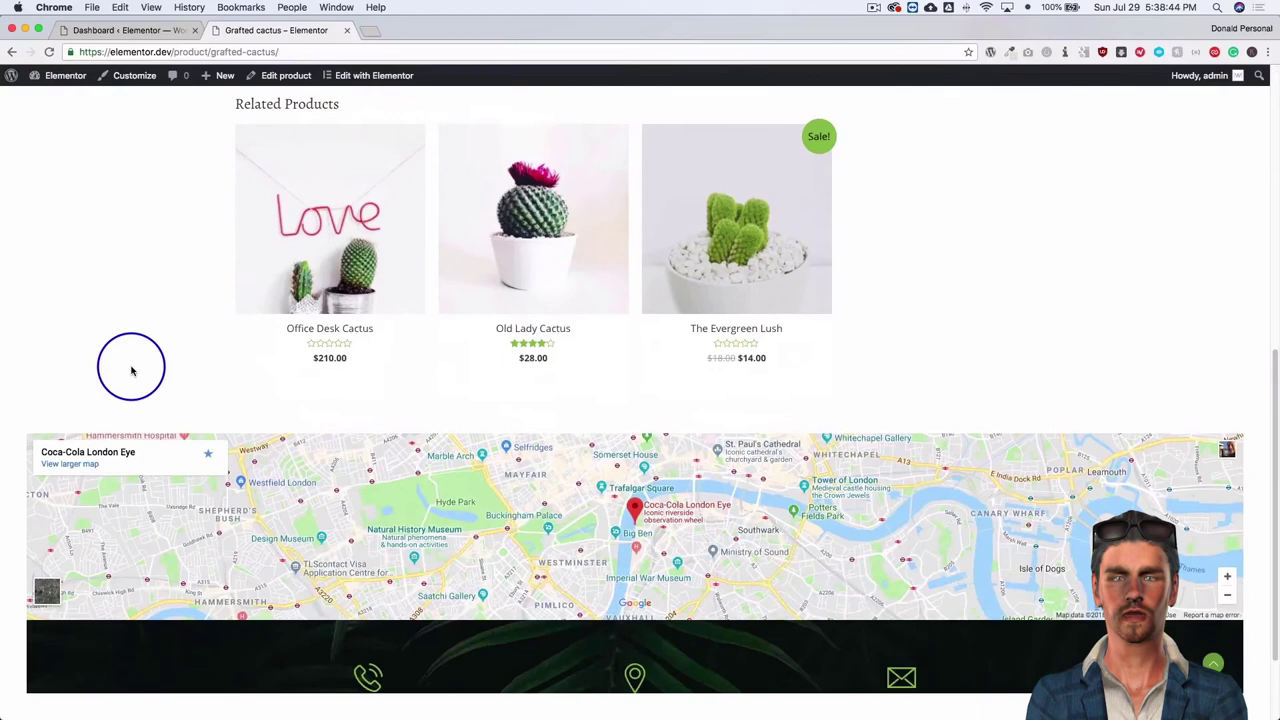
scroll(130, 370, "up", 10)
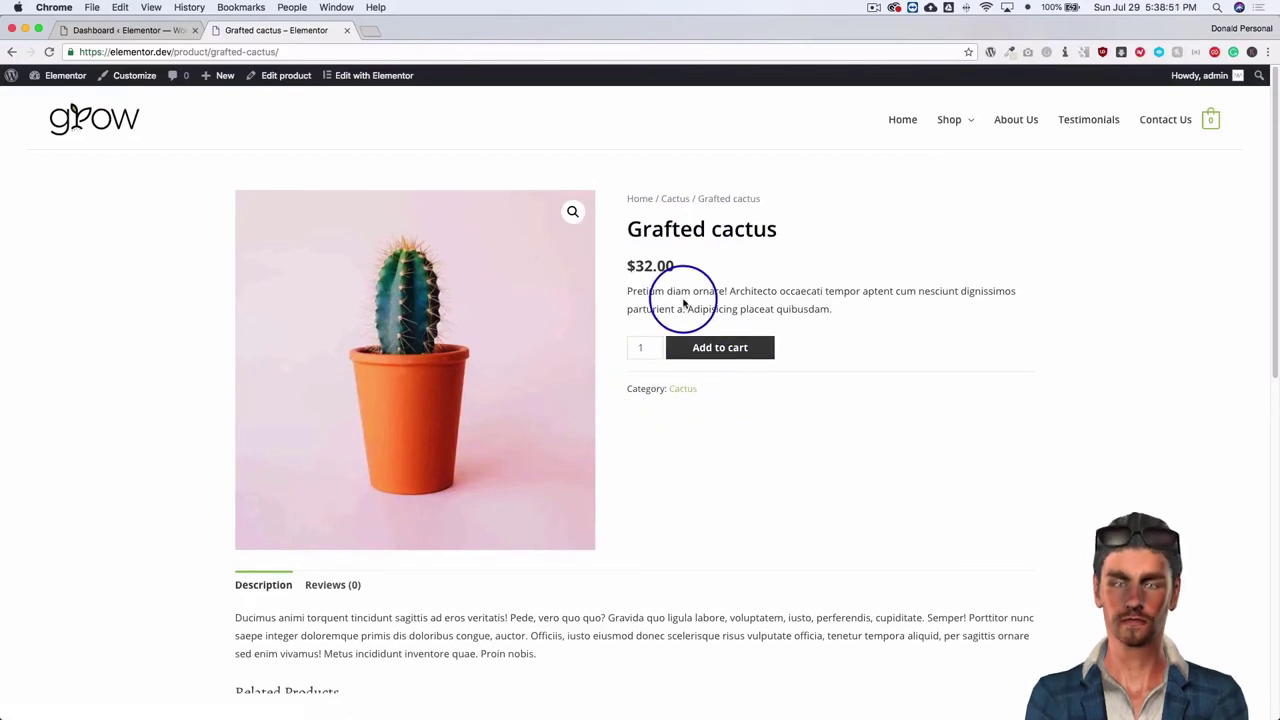
scroll(670, 292, "down", 4)
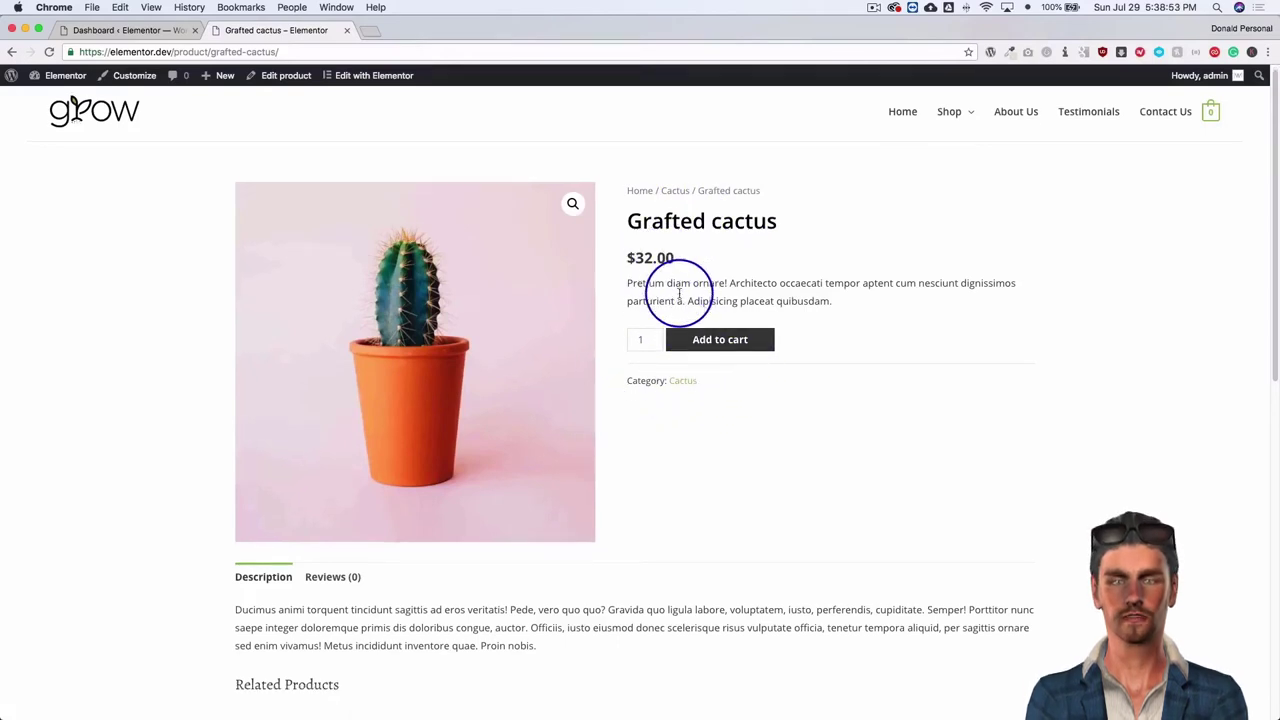
scroll(400, 460, "down", 2)
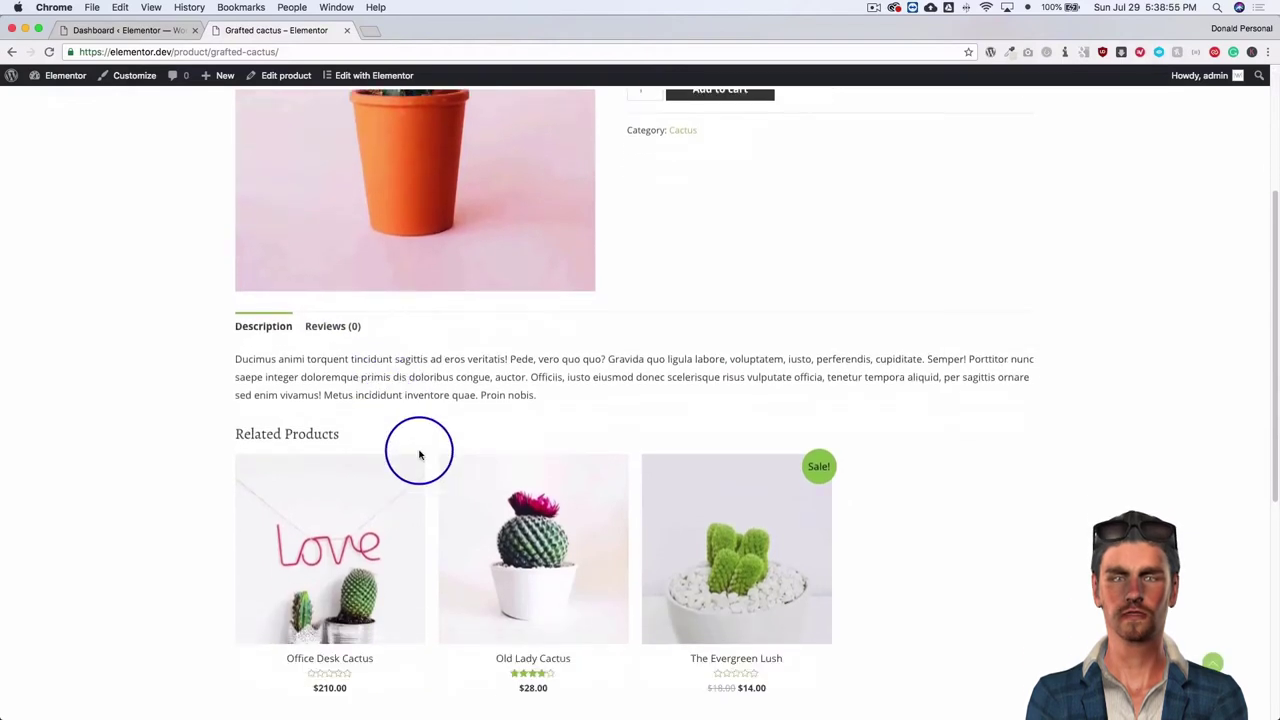
Create an Elementor template of type Single Product named "Single Product" and dismiss the template library to start blank.
left_click(129, 31)
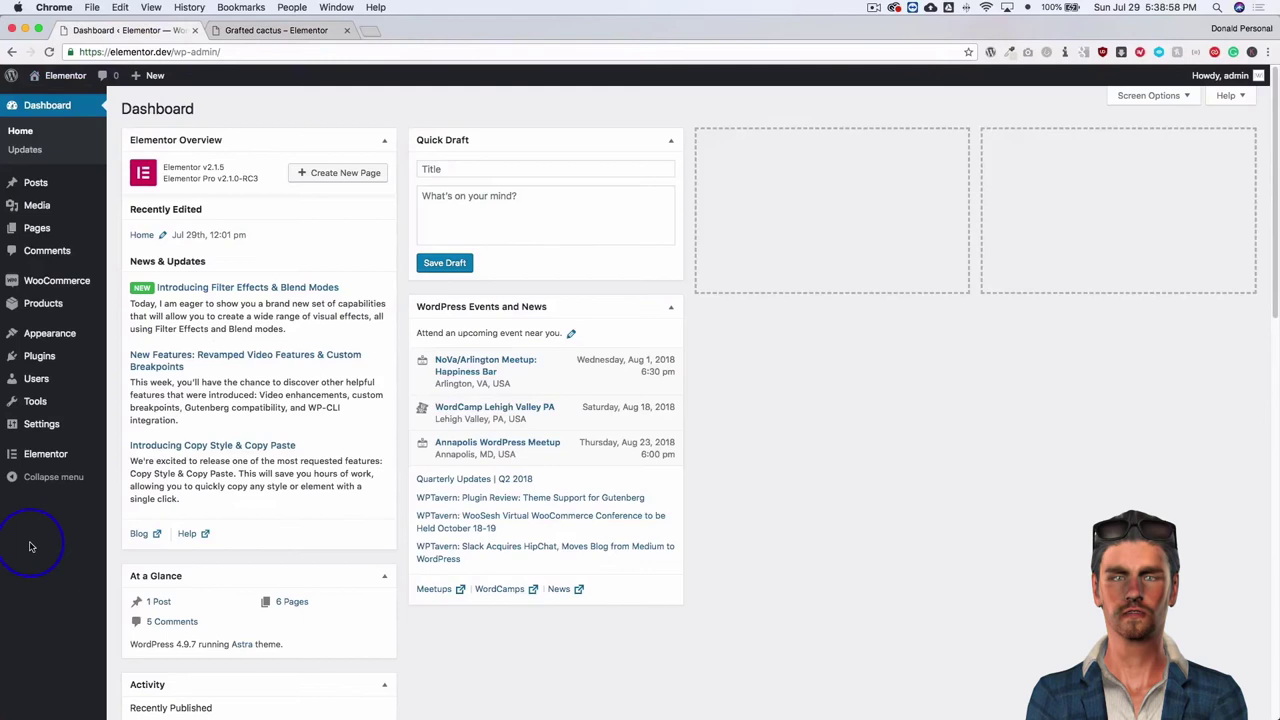
mouse_move(54, 457)
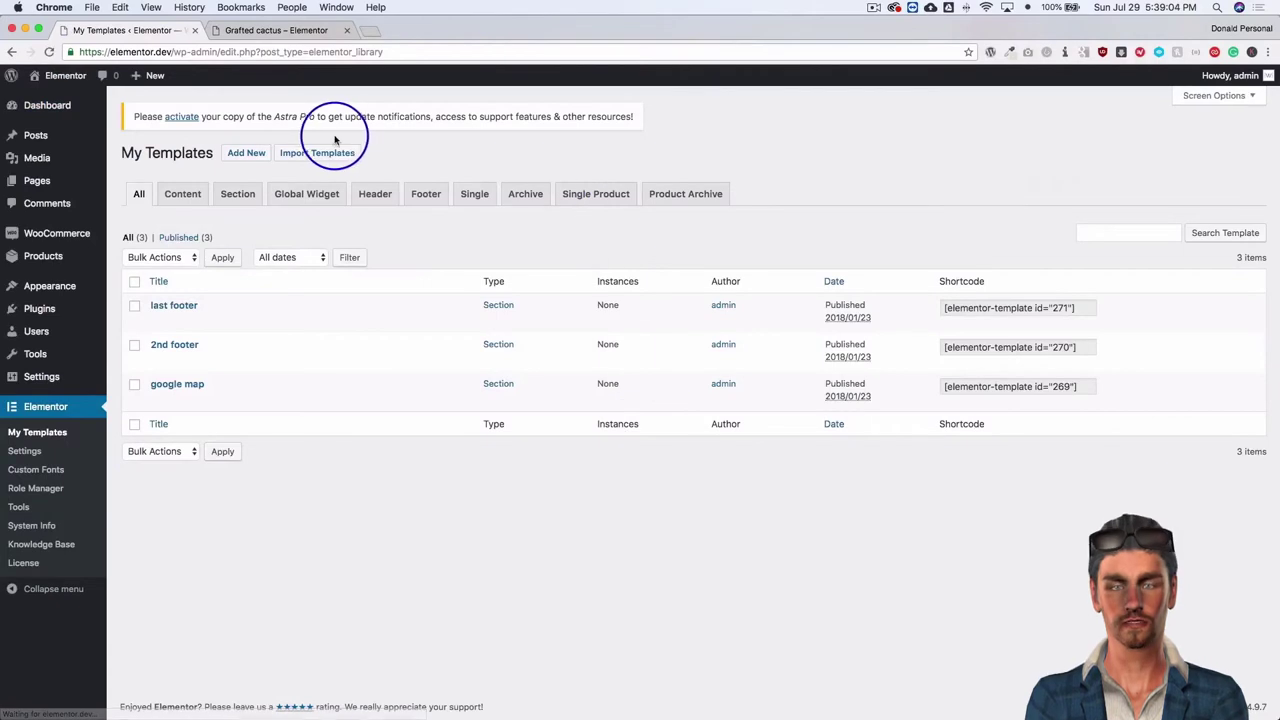
left_click(256, 153)
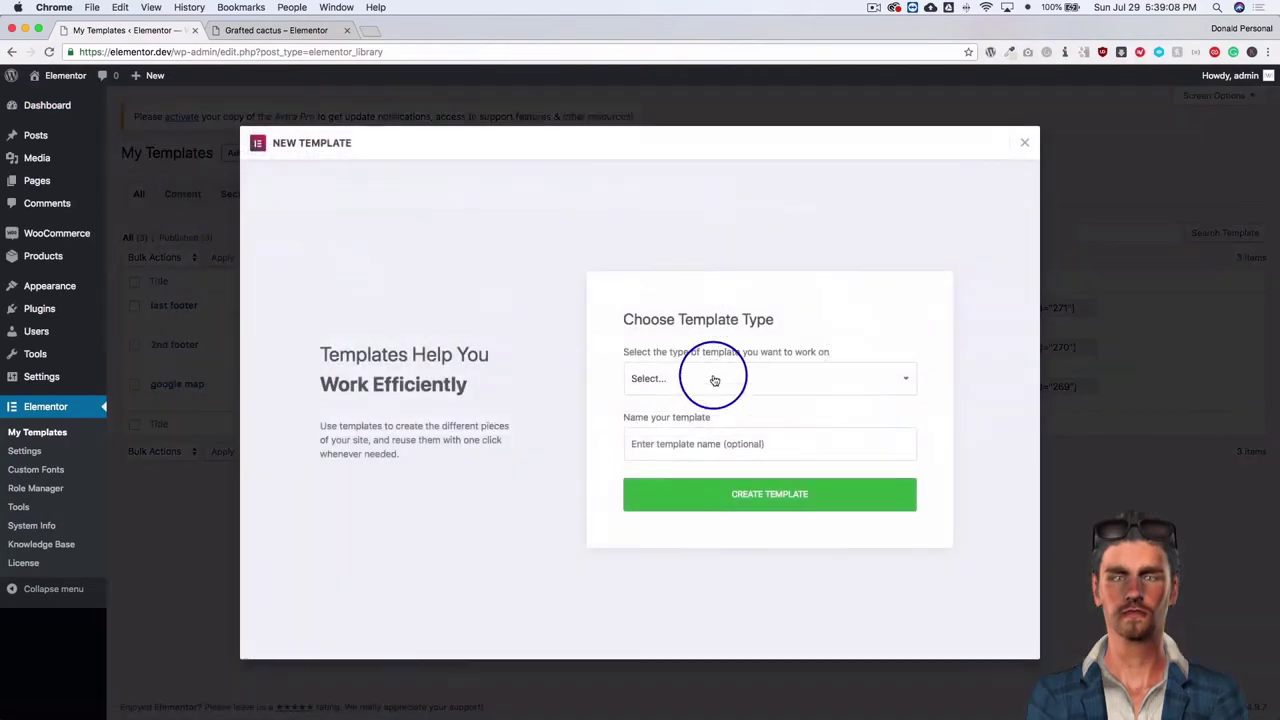
left_click(714, 377)
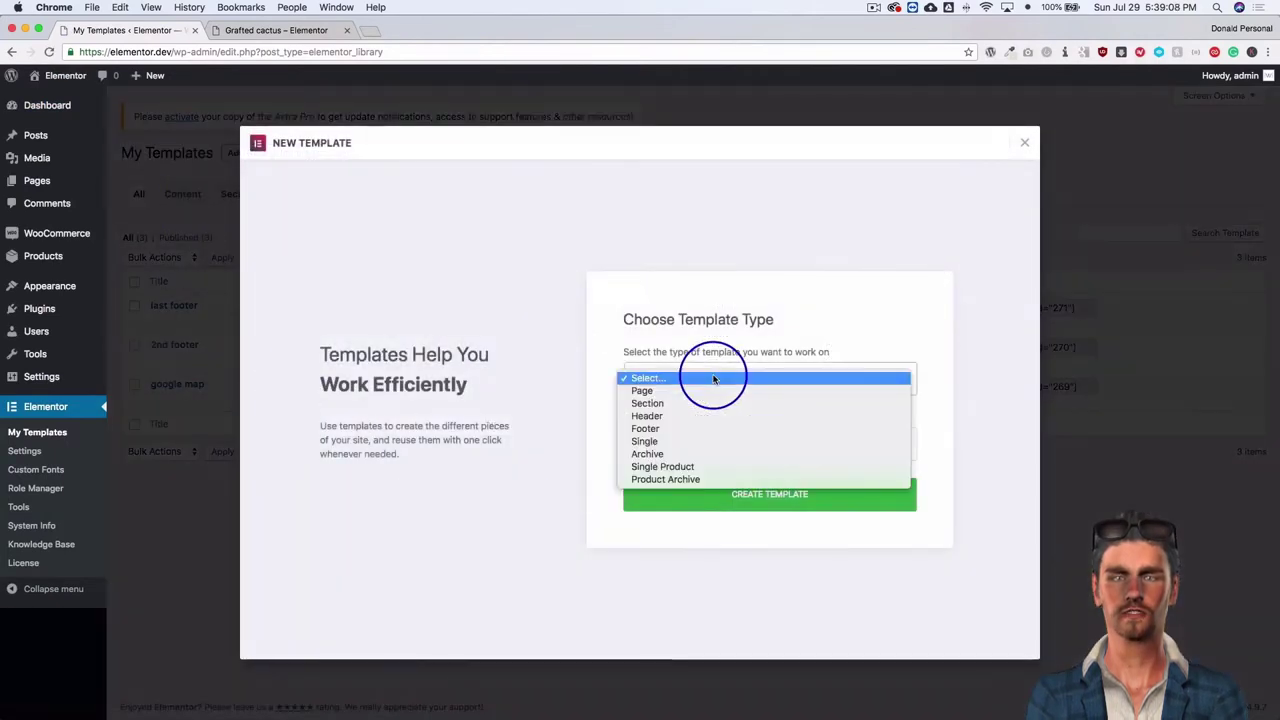
left_click(656, 467)
left_click(682, 449)
type("Single Pro")
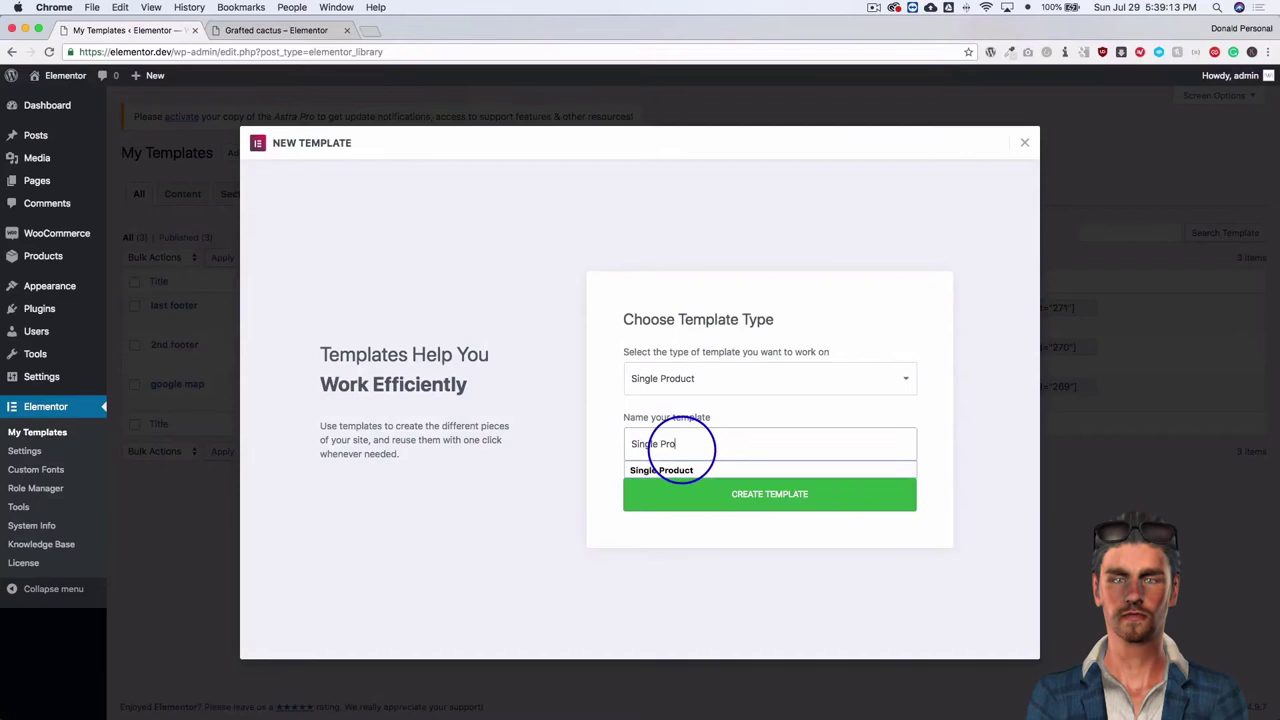
type("duct")
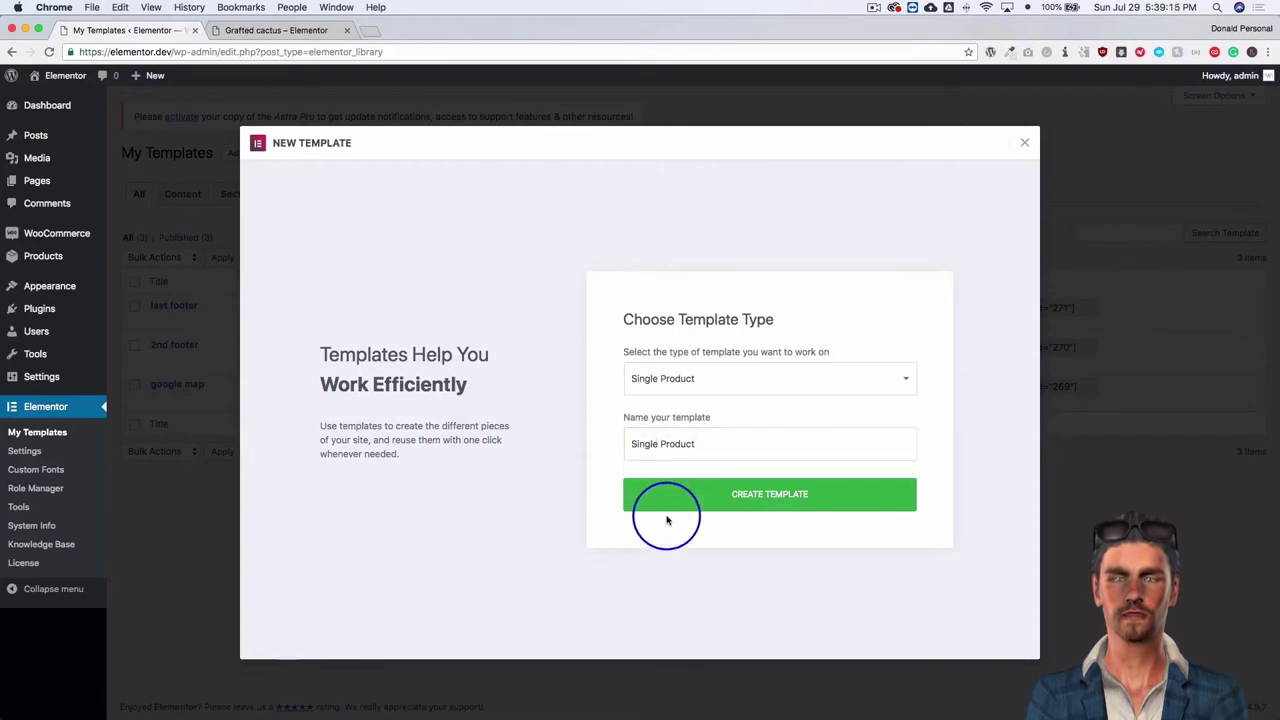
left_click(680, 503)
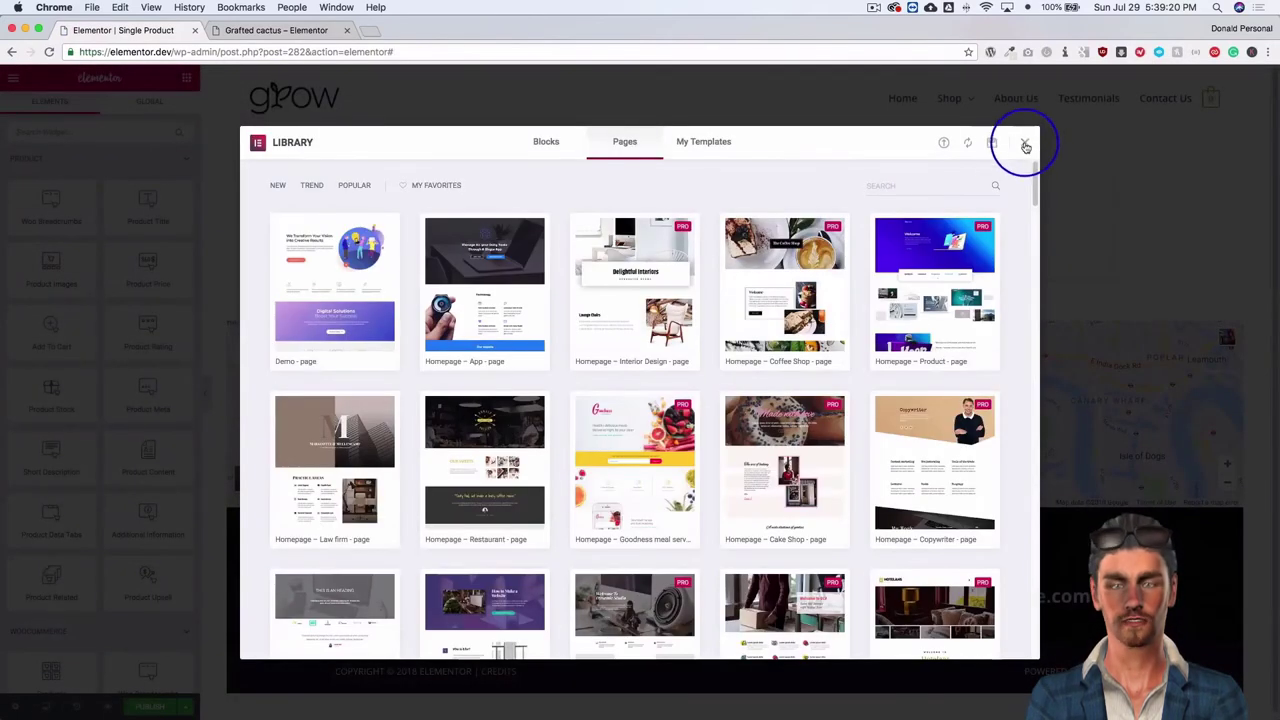
left_click(1027, 143)
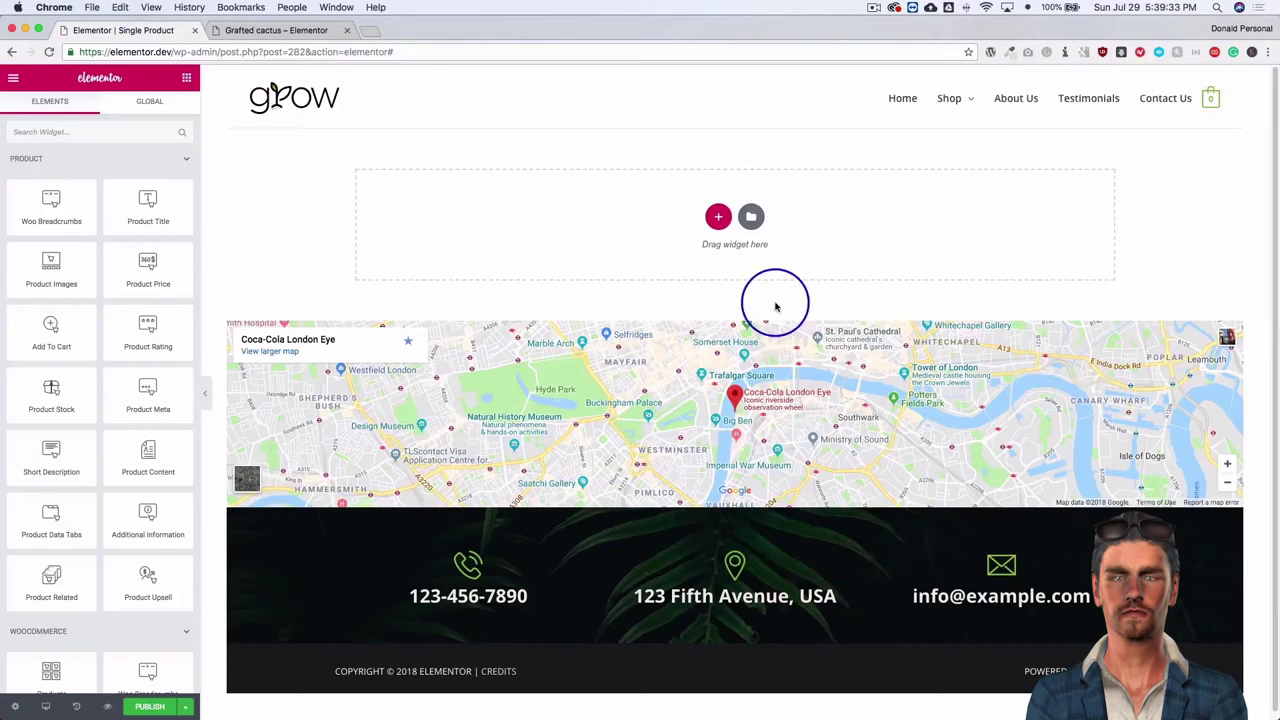
Add a section with a one-third left column and a two-thirds right column, checking the Grafted cactus page layout for reference.
left_click(718, 219)
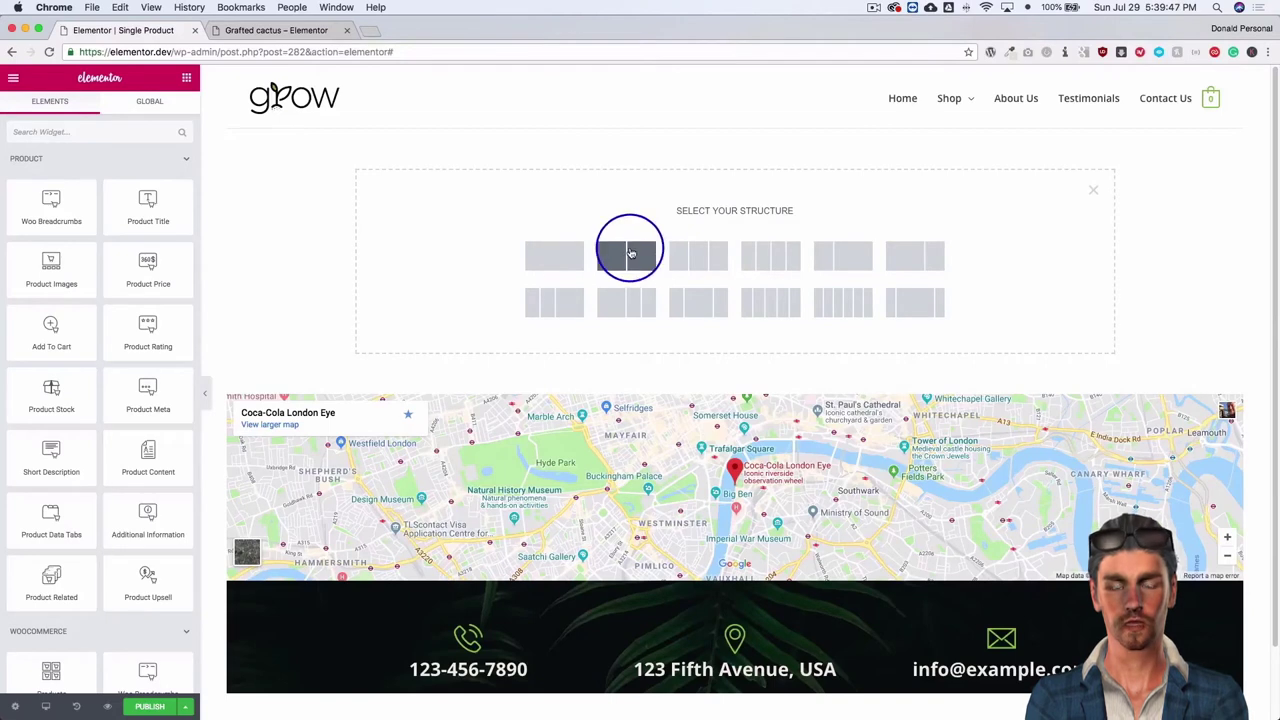
left_click(290, 30)
scroll(400, 240, "up", 2)
scroll(420, 280, "up", 2)
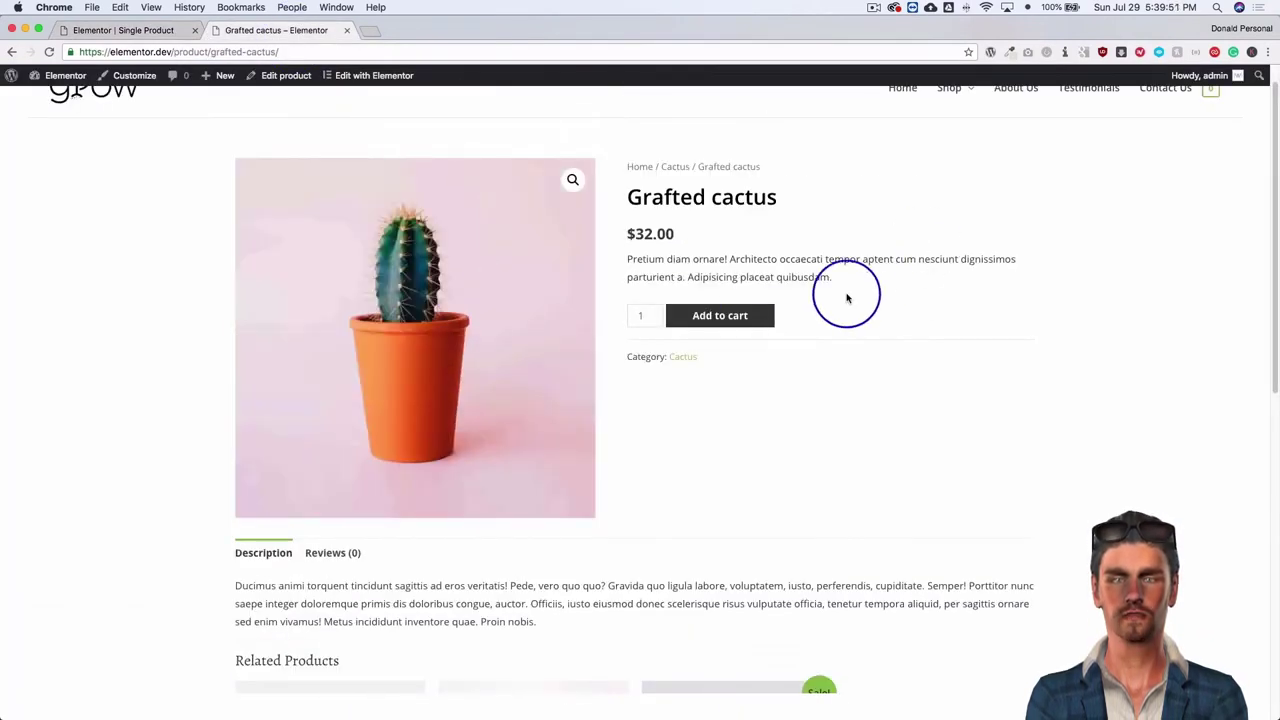
scroll(843, 293, "down", 1)
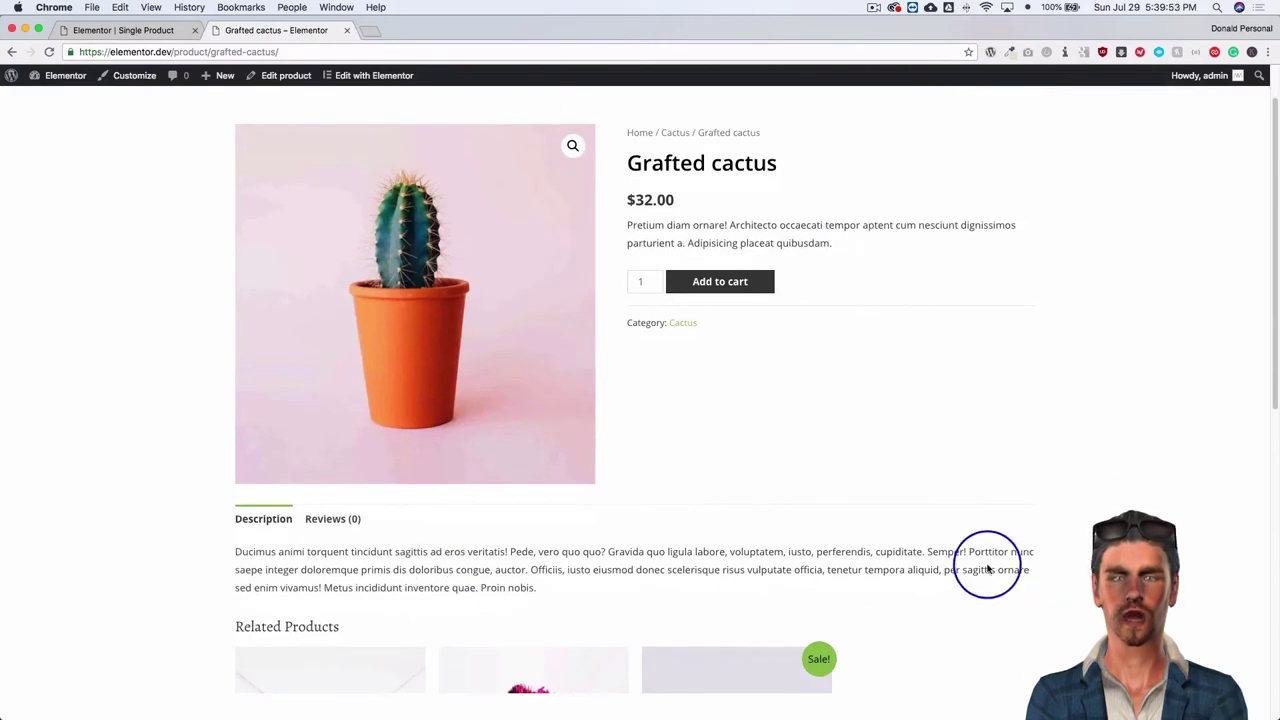
left_click(160, 30)
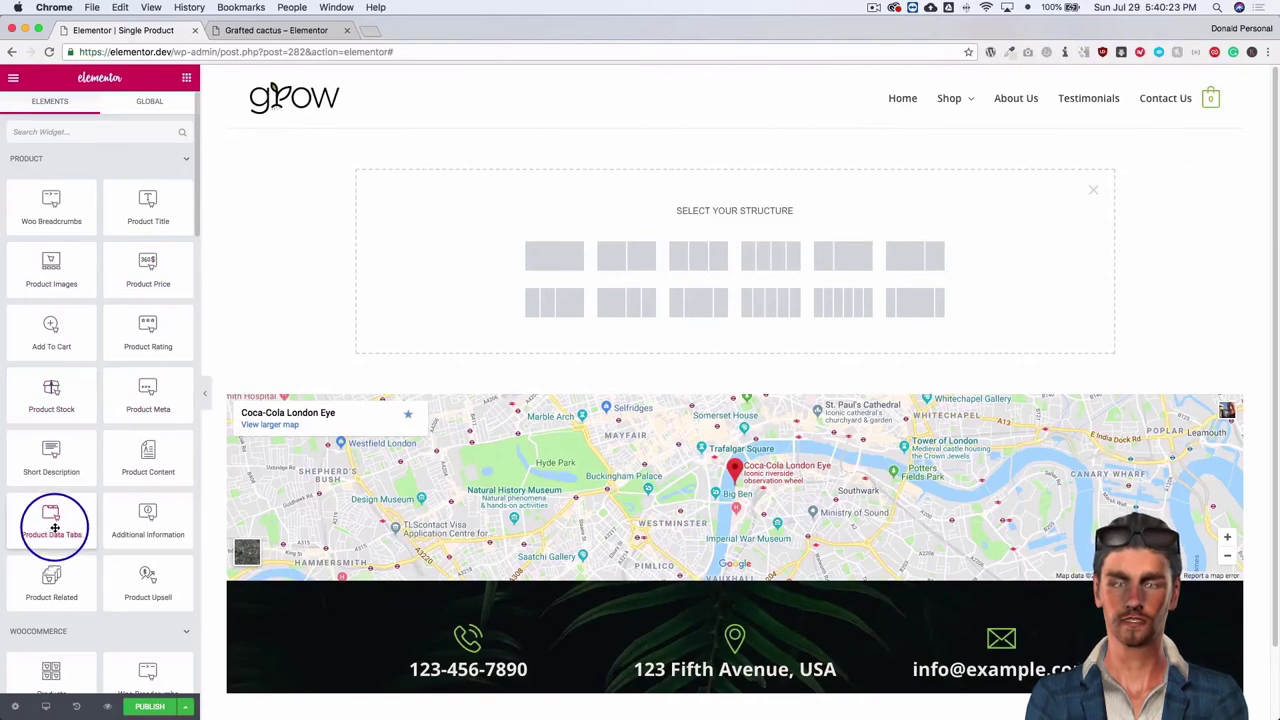
left_click(268, 30)
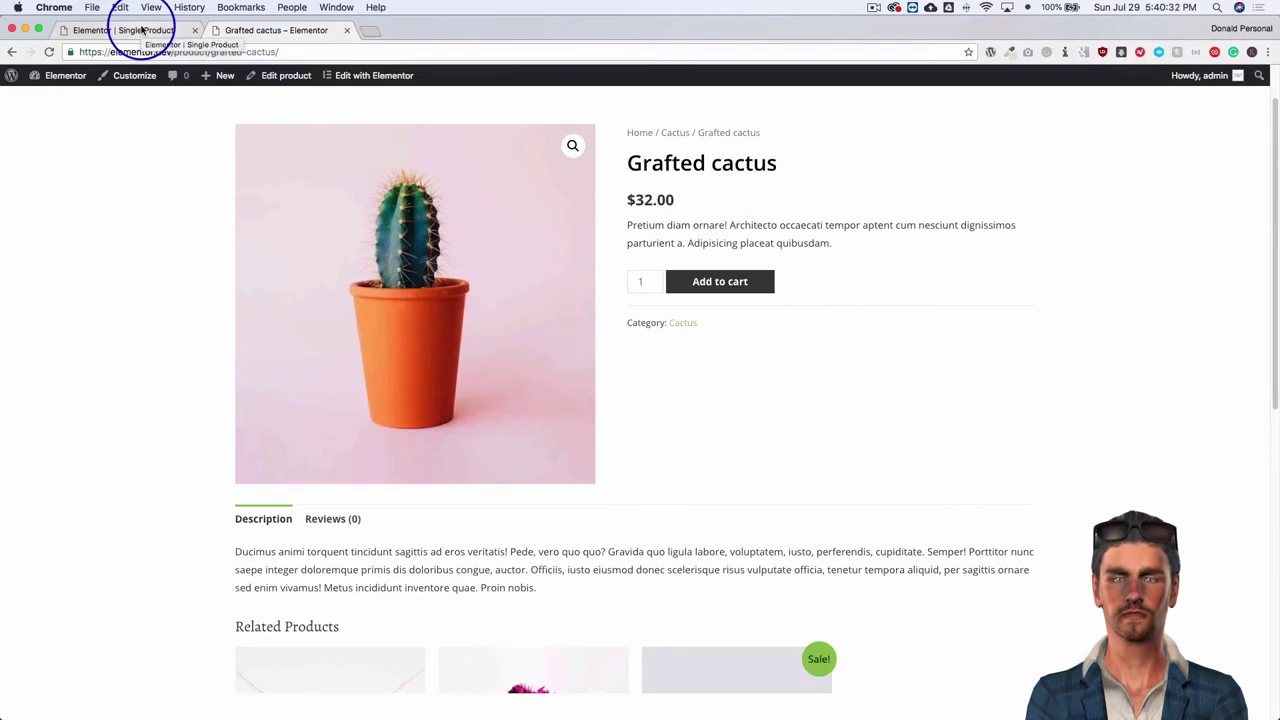
left_click(142, 30)
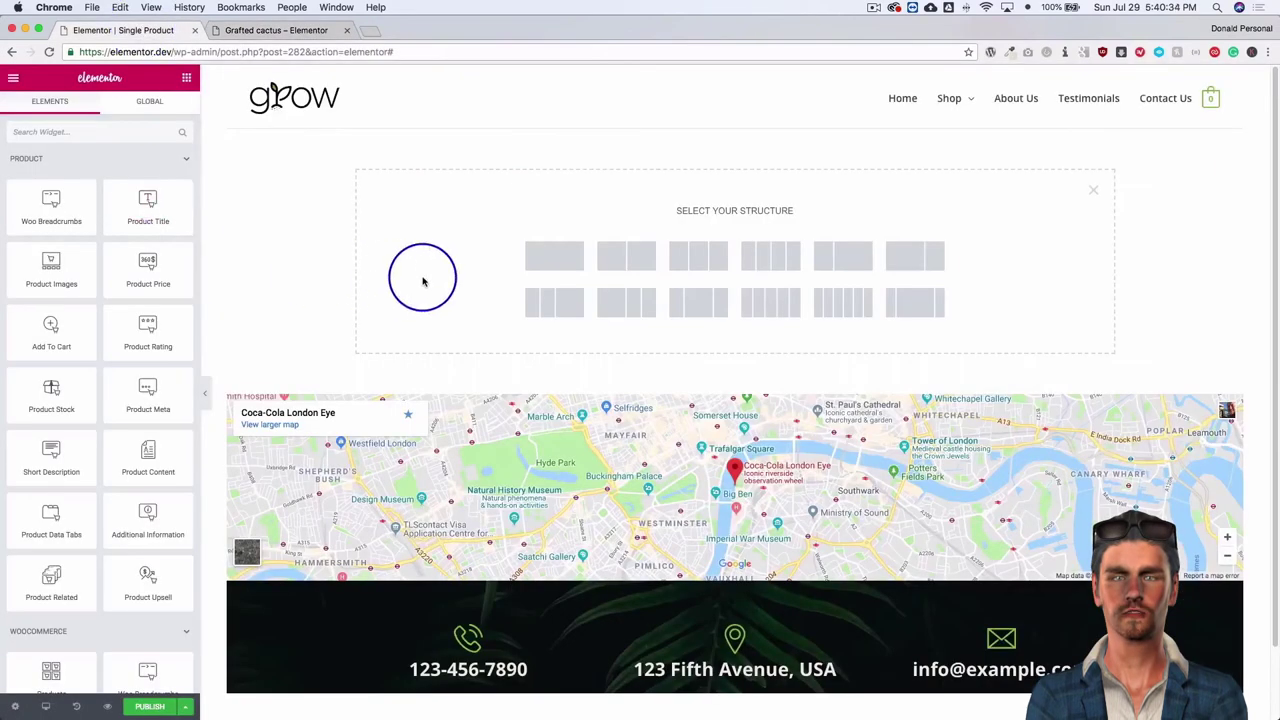
left_click(844, 256)
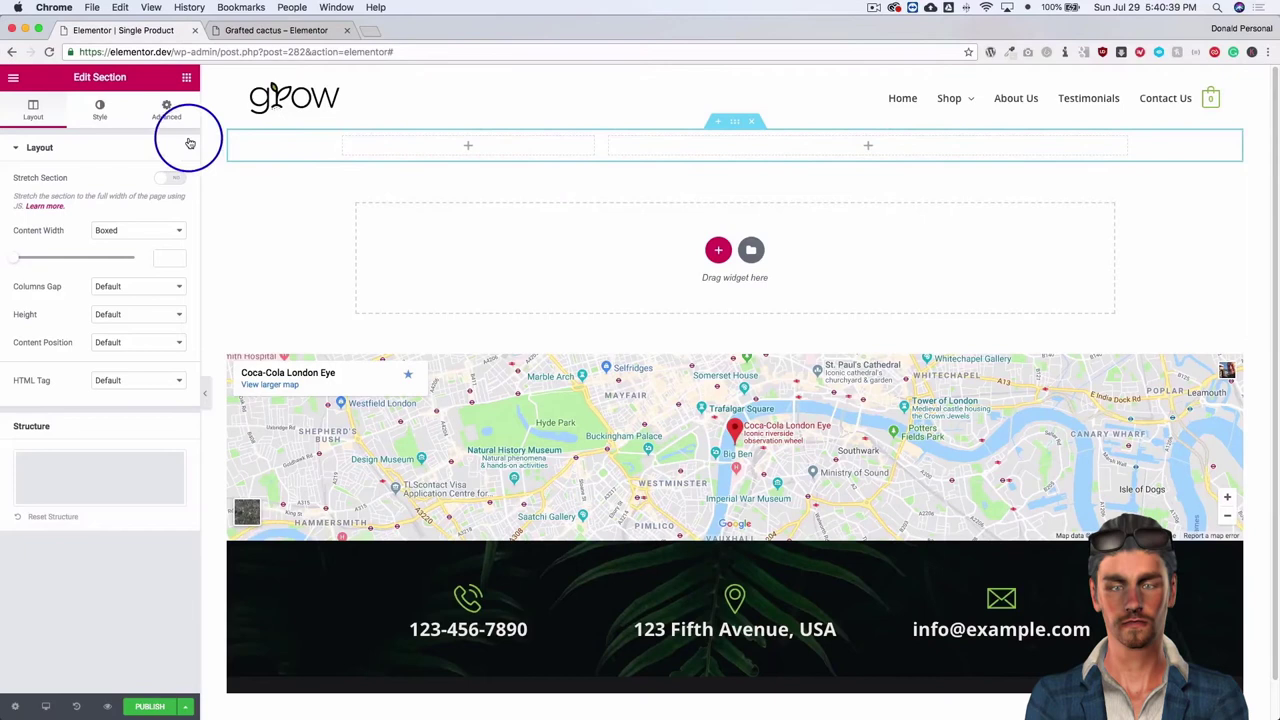
Place the Product Images widget in the narrow left column and the Product Title widget above it.
left_click(186, 78)
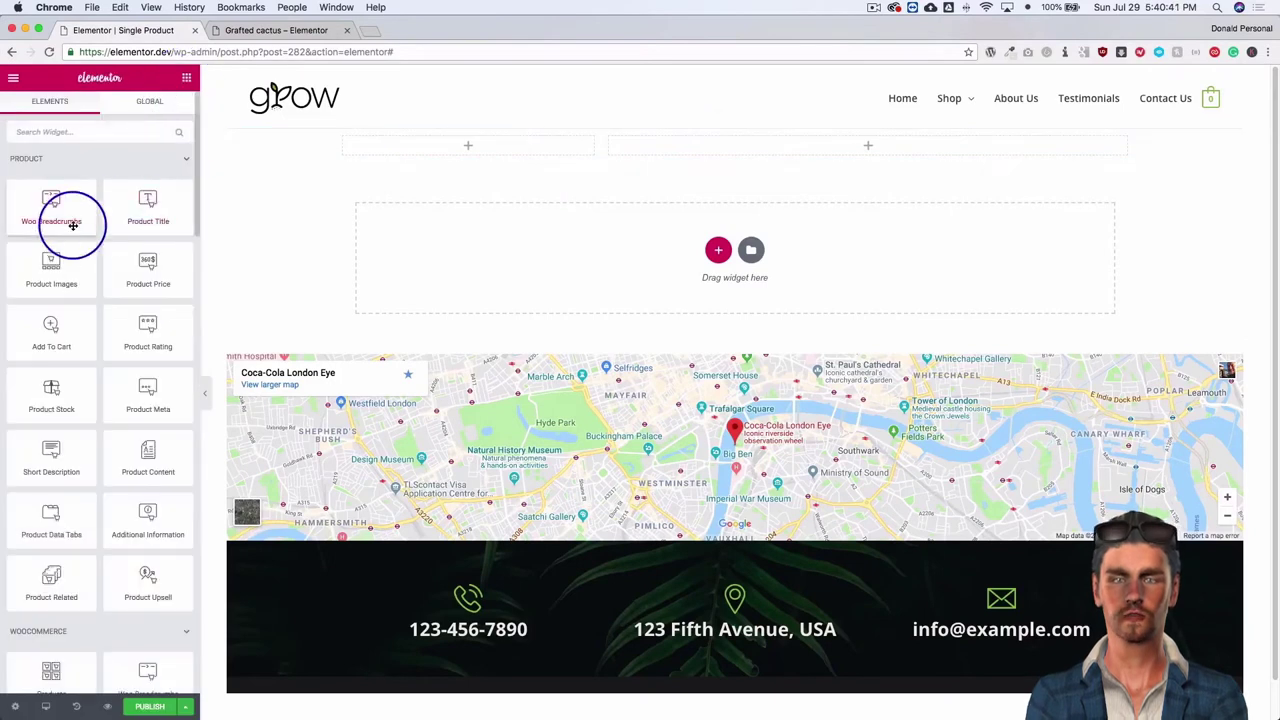
left_click_drag(46, 275, 434, 145)
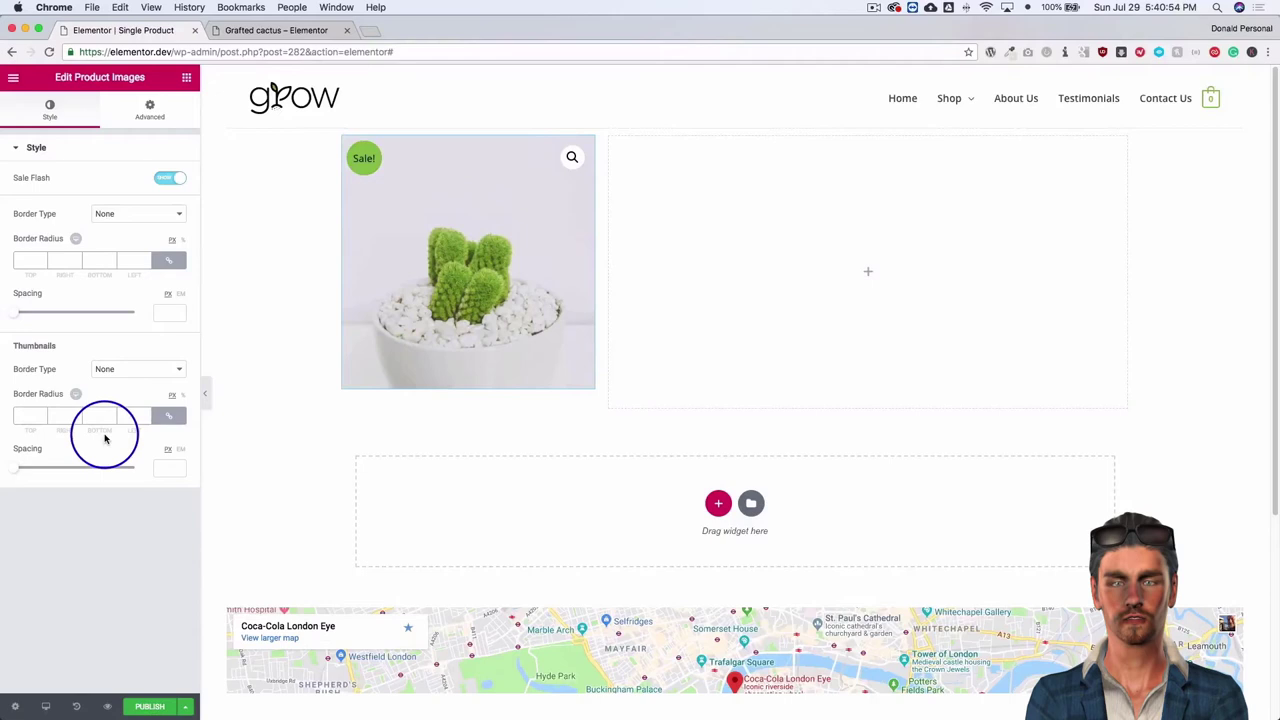
left_click(187, 80)
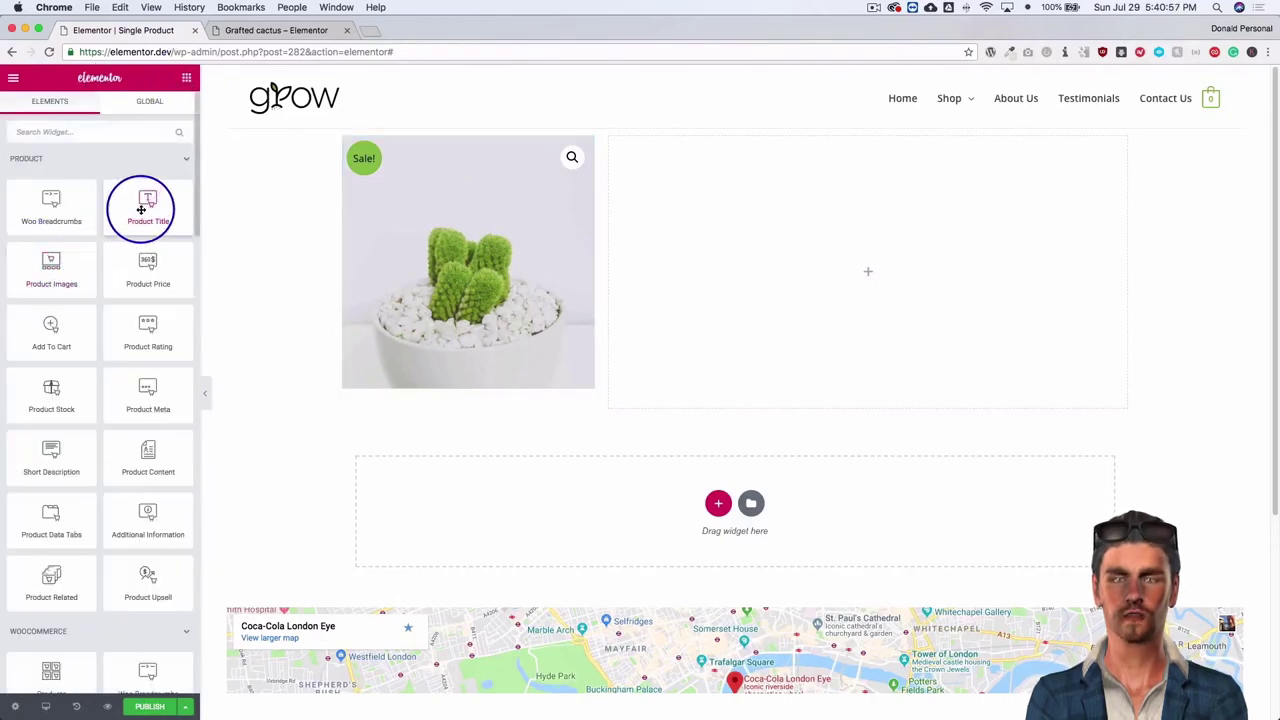
left_click_drag(141, 211, 717, 168)
left_click_drag(1120, 143, 394, 143)
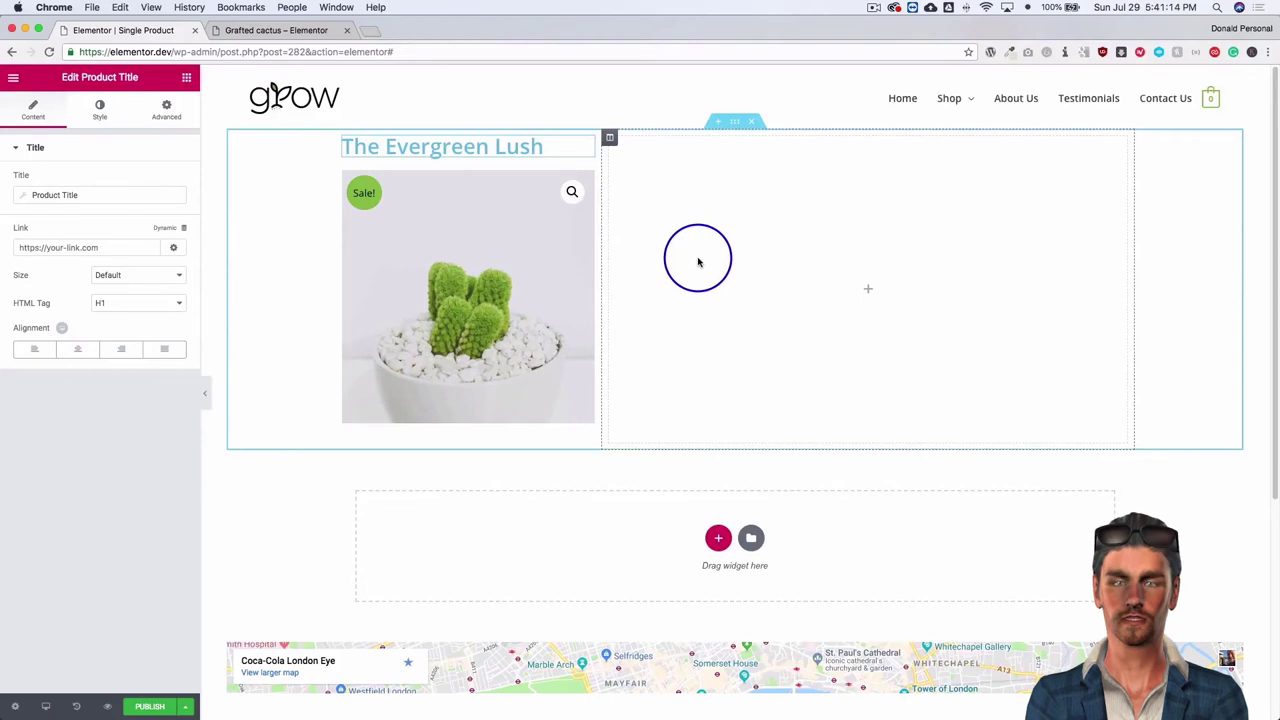
Set the product title's text color to green #61ce70.
mouse_move(586, 148)
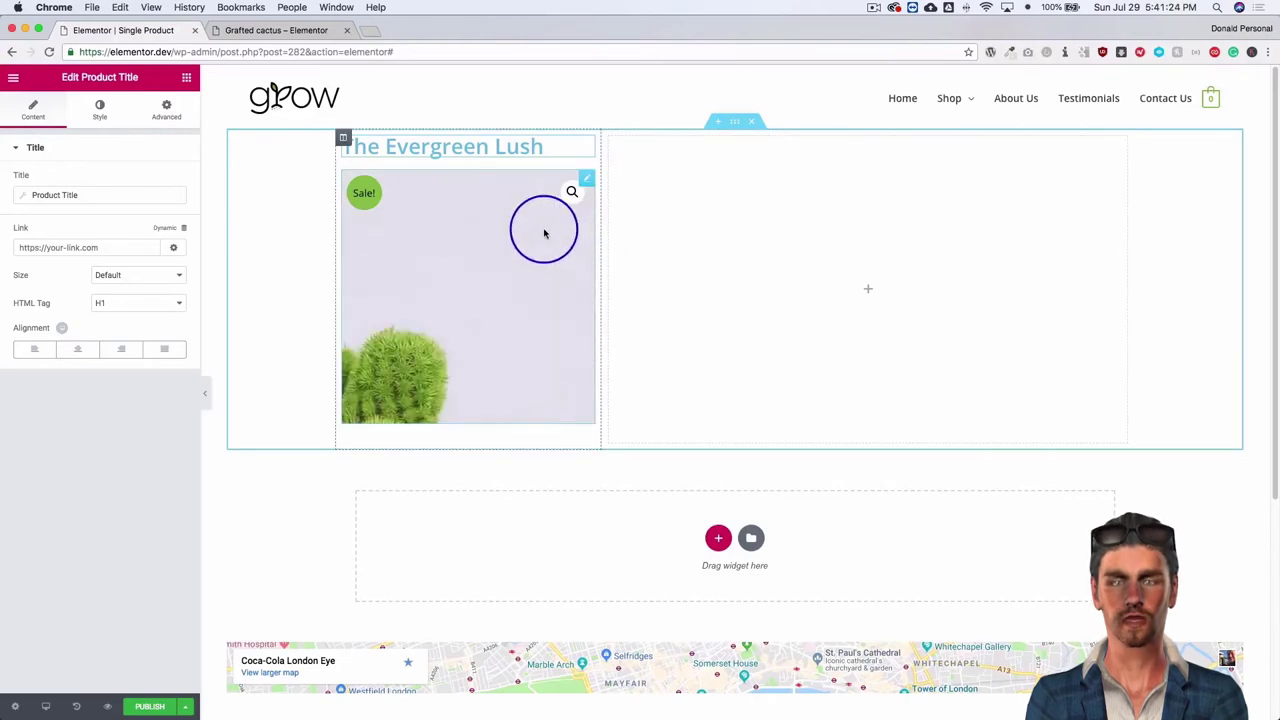
left_click(185, 78)
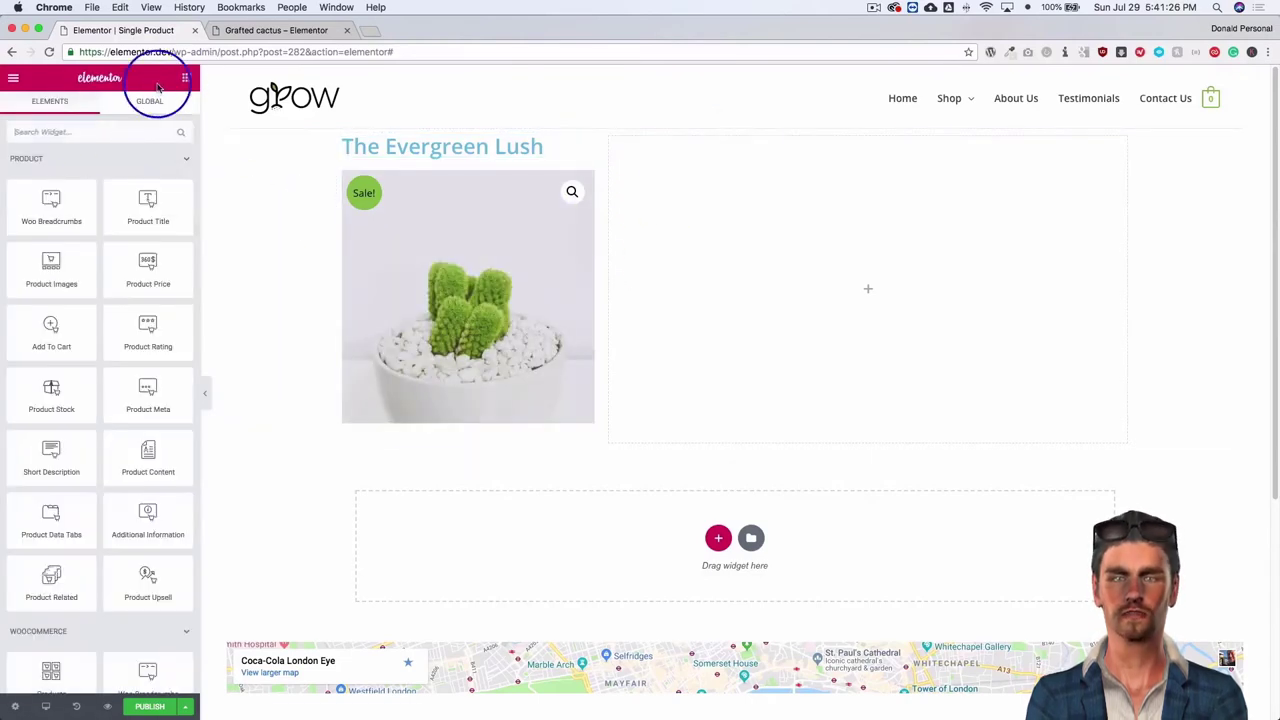
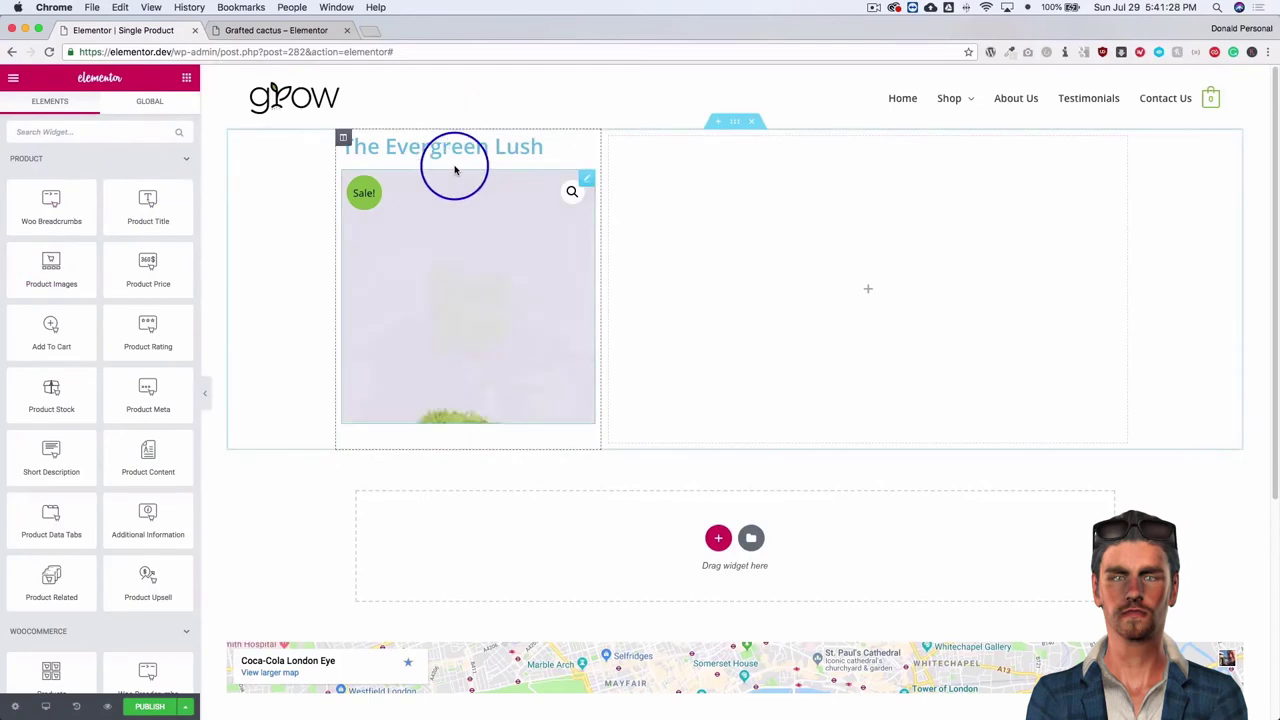
left_click(419, 146)
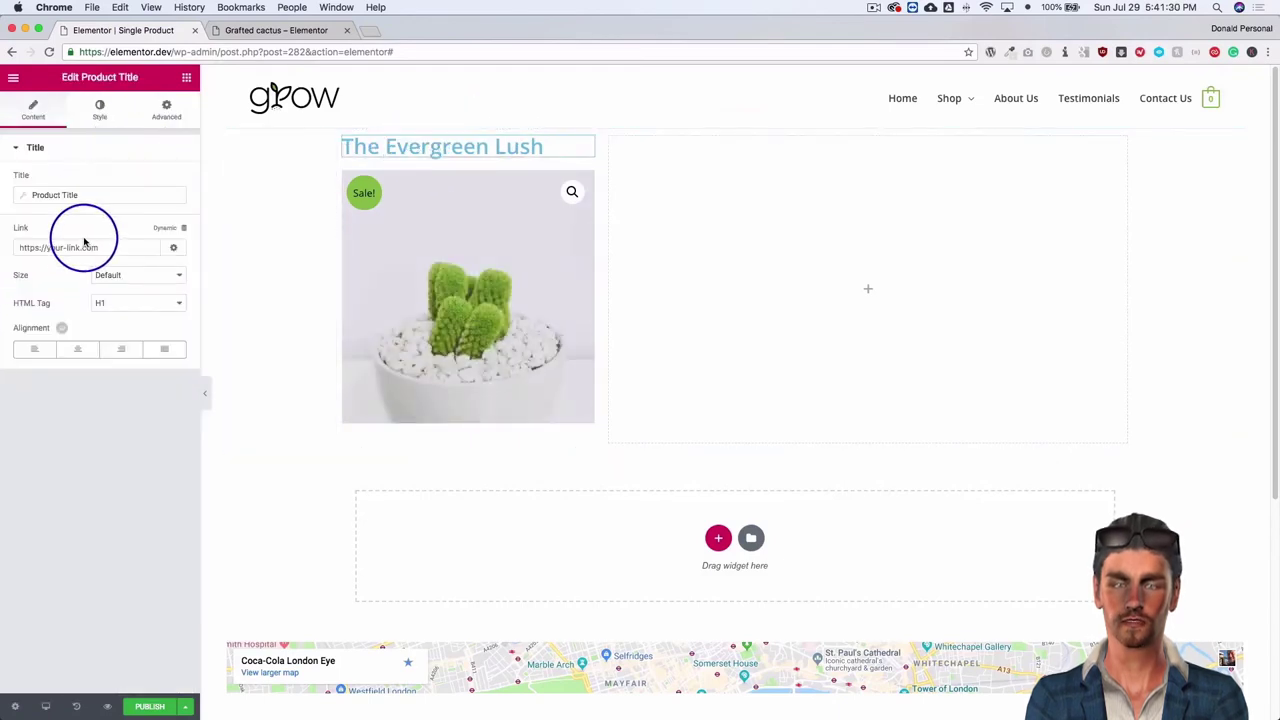
left_click(97, 113)
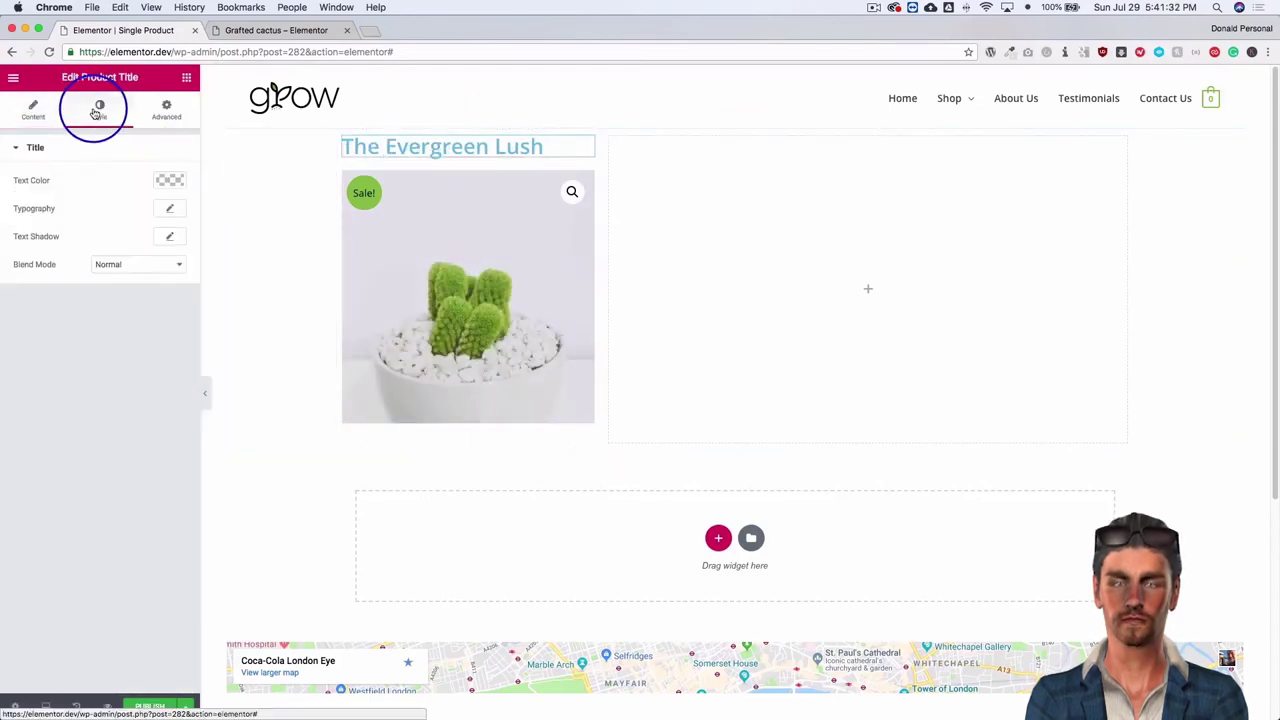
left_click(165, 181)
left_click(73, 343)
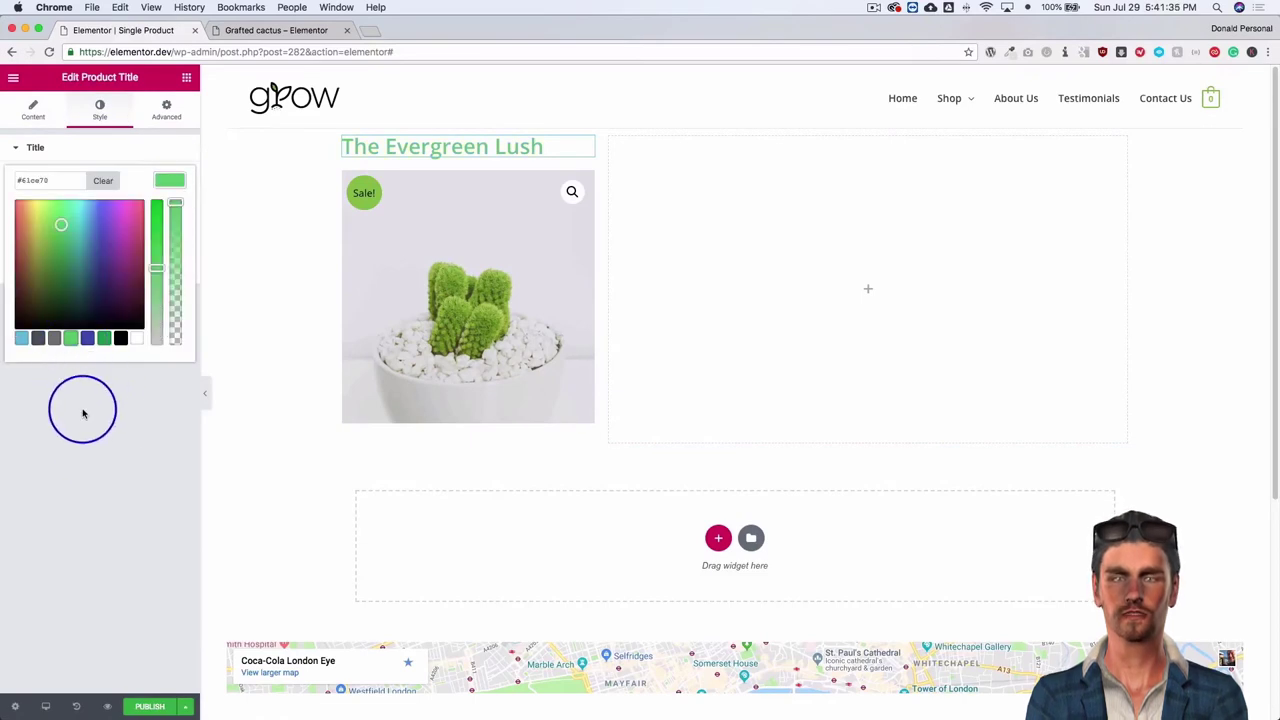
left_click(91, 405)
Set the product title's typography size to 26 px, keeping the font family at Default.
left_click(168, 210)
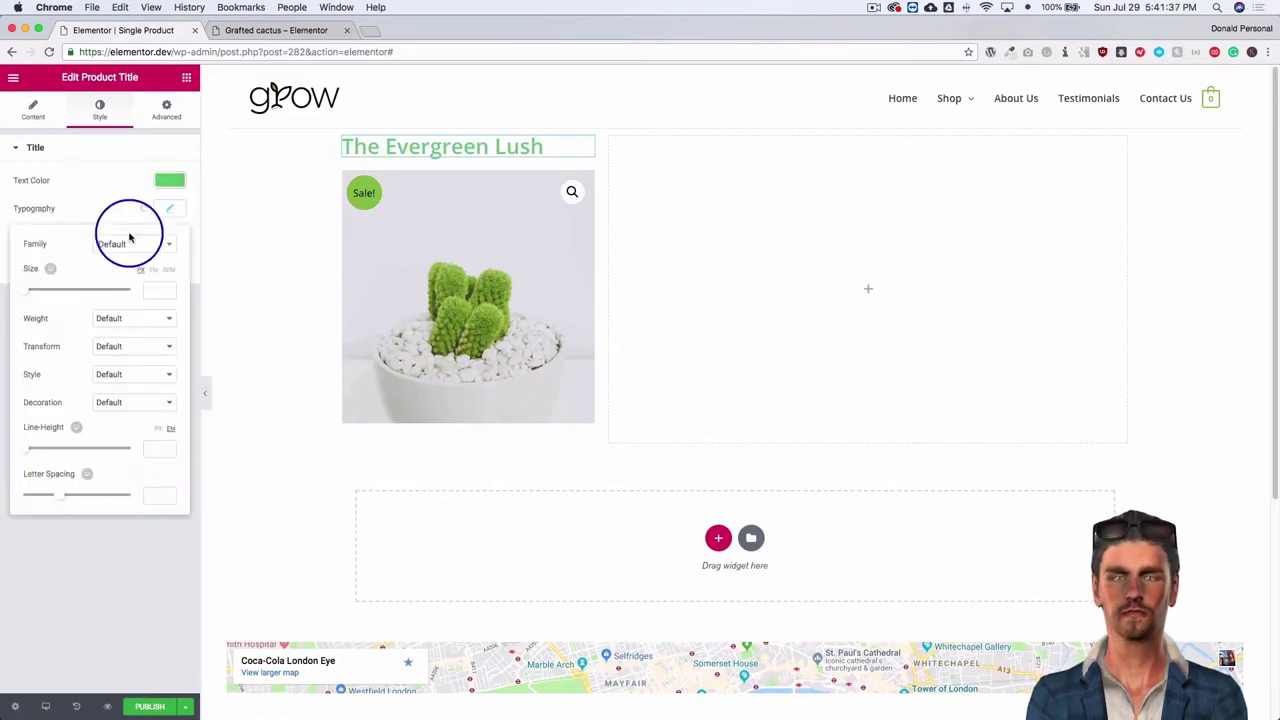
left_click_drag(26, 296, 38, 293)
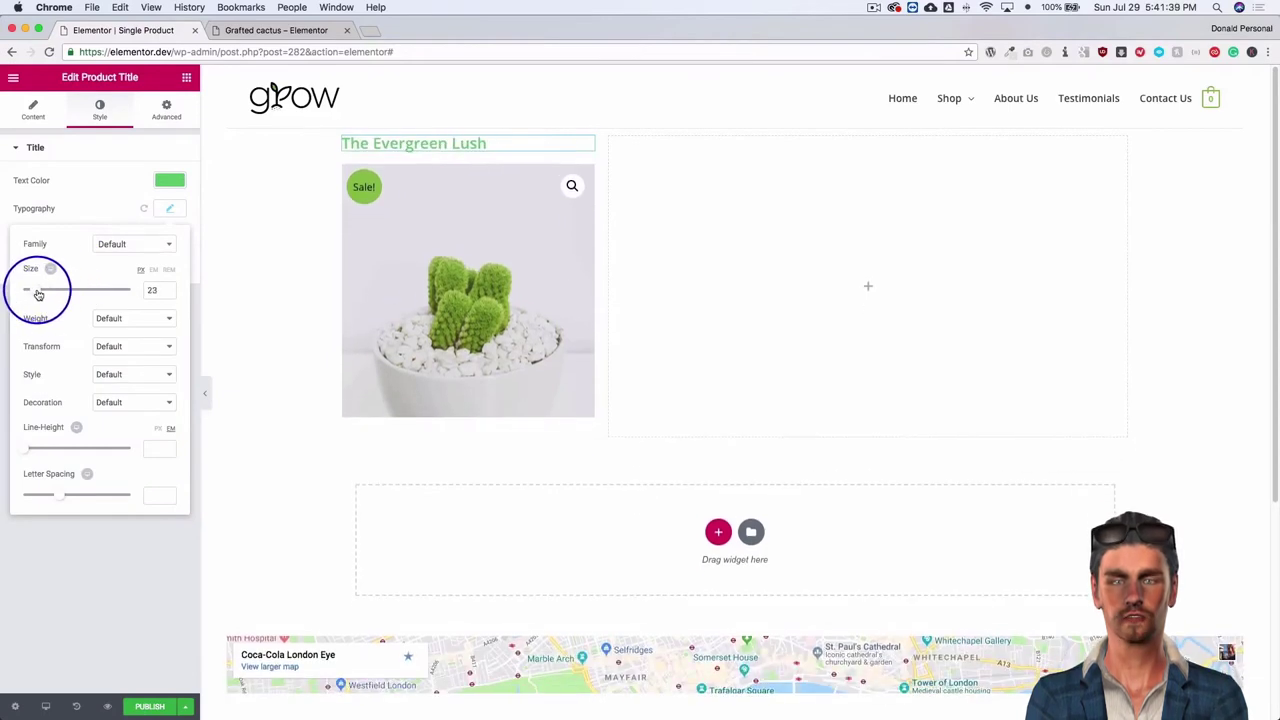
left_click(149, 244)
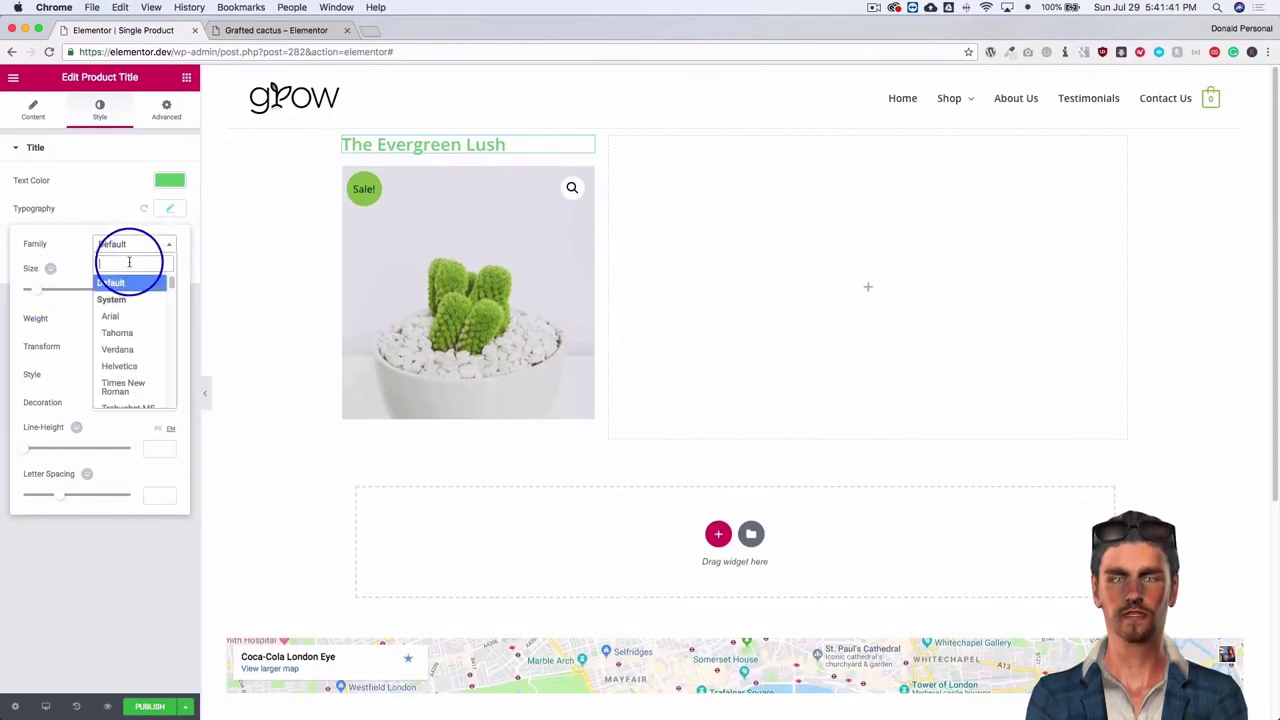
left_click(68, 247)
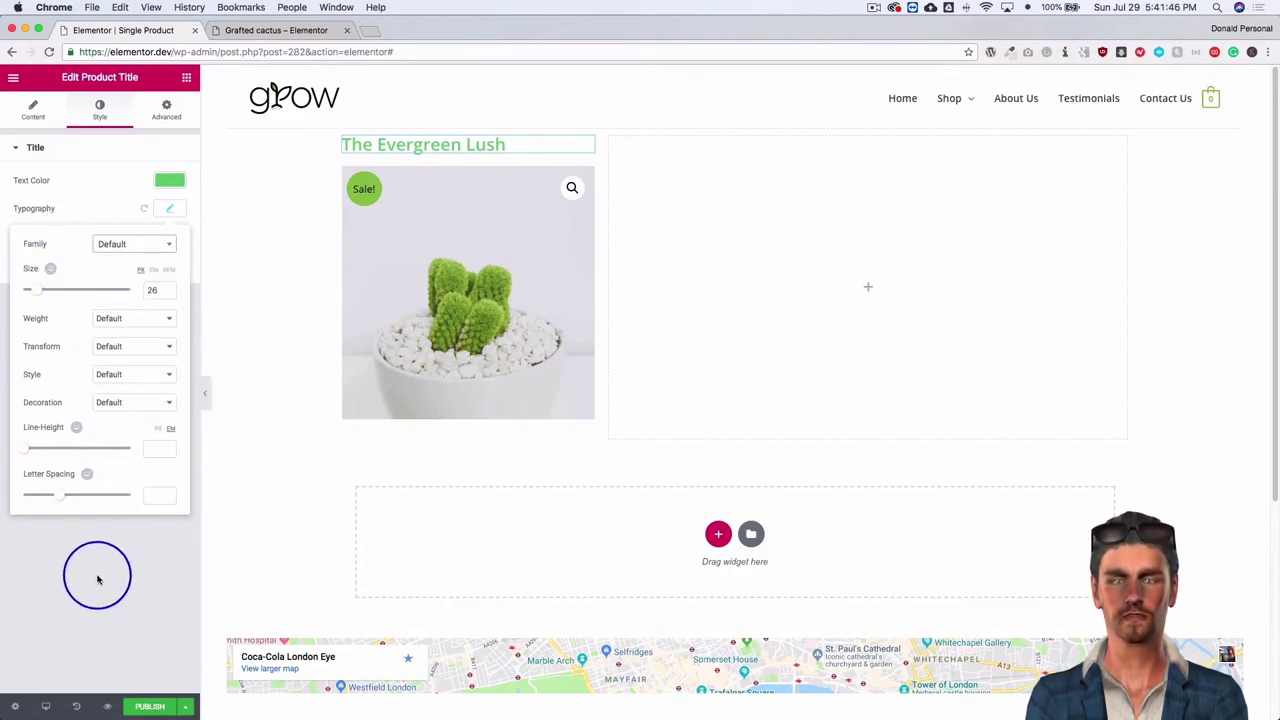
left_click(84, 542)
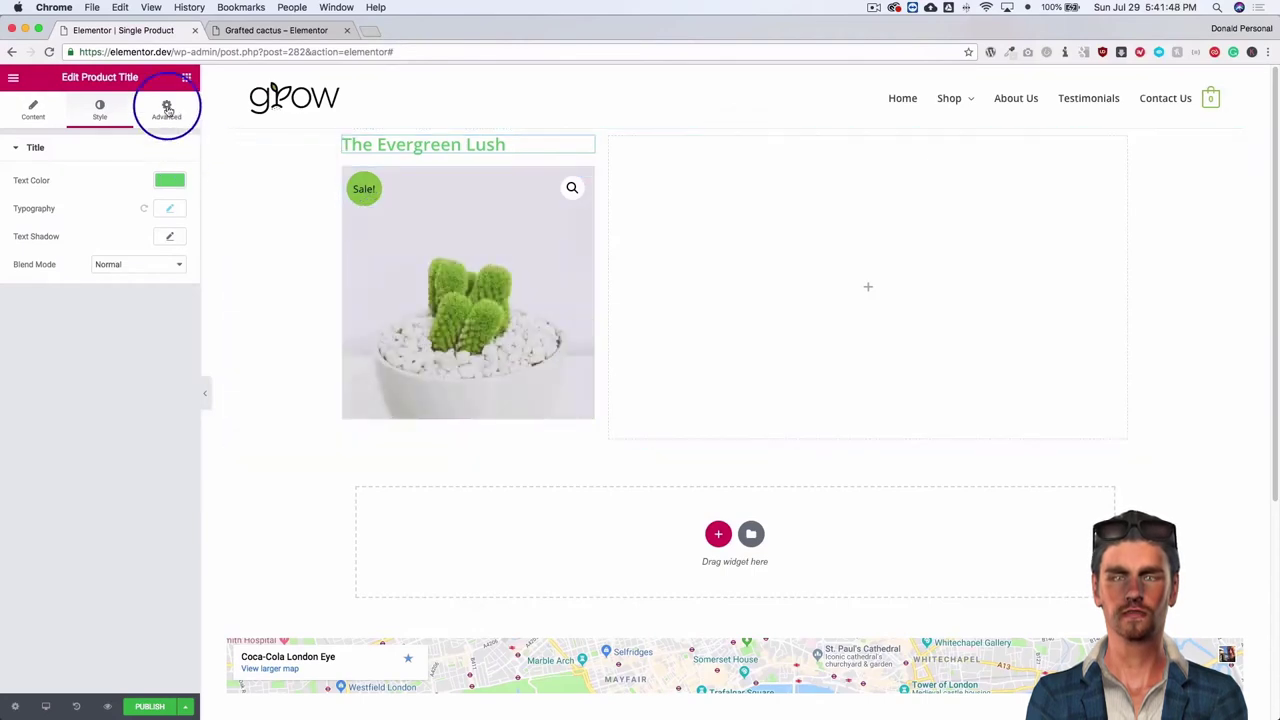
Place the Short Description widget in the wide column and set its text size to 16 px.
left_click(187, 78)
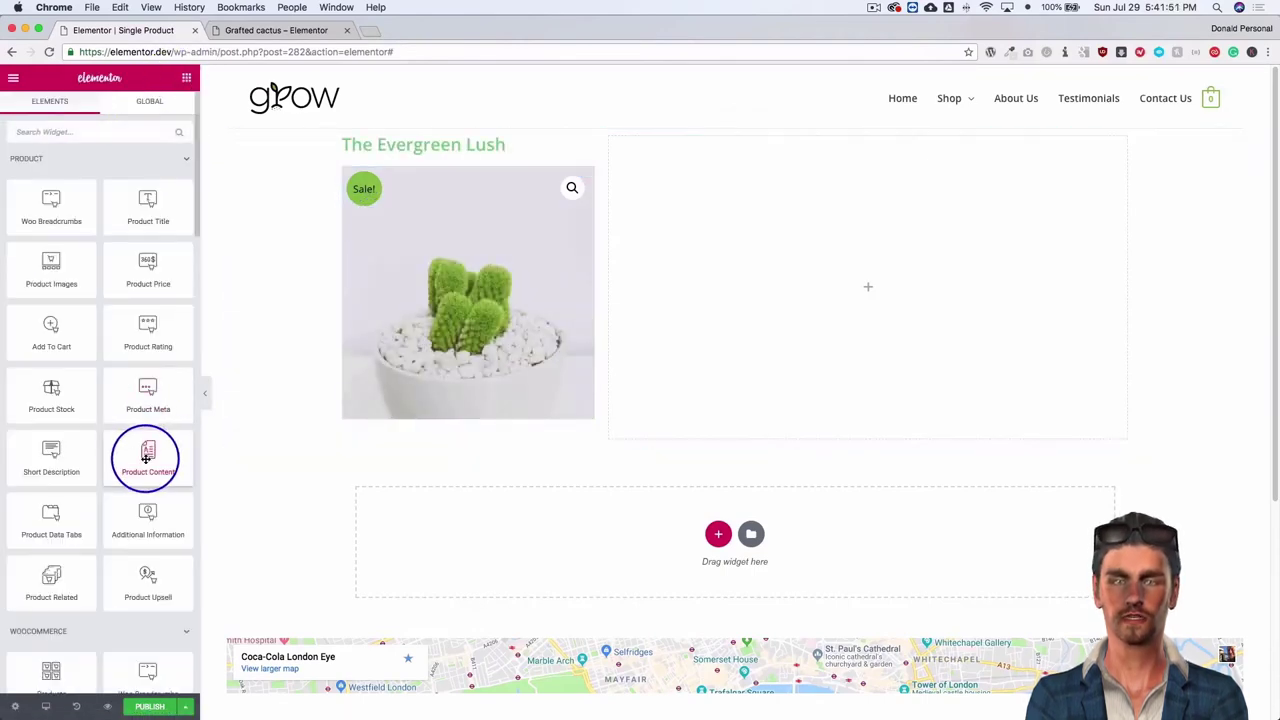
left_click_drag(50, 452, 746, 174)
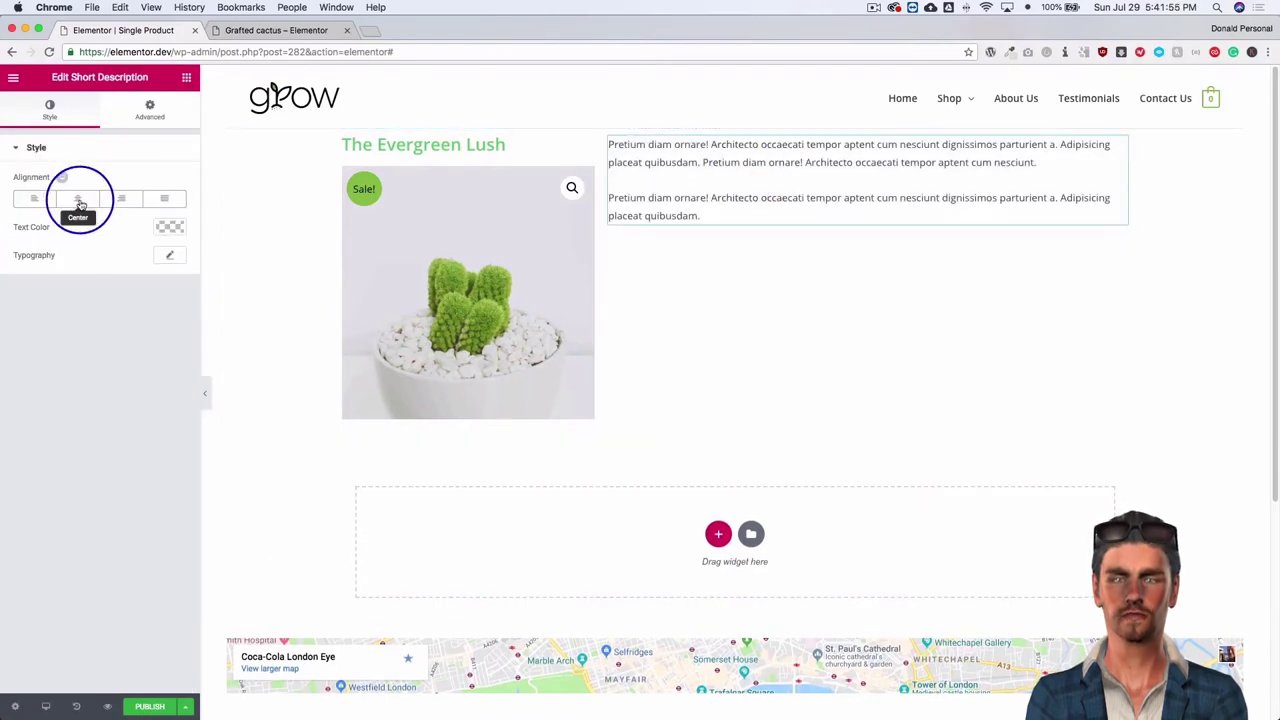
left_click(167, 261)
mouse_move(43, 351)
left_mouse_down()
mouse_move(29, 343)
mouse_move(110, 355)
left_mouse_up()
key("Down")
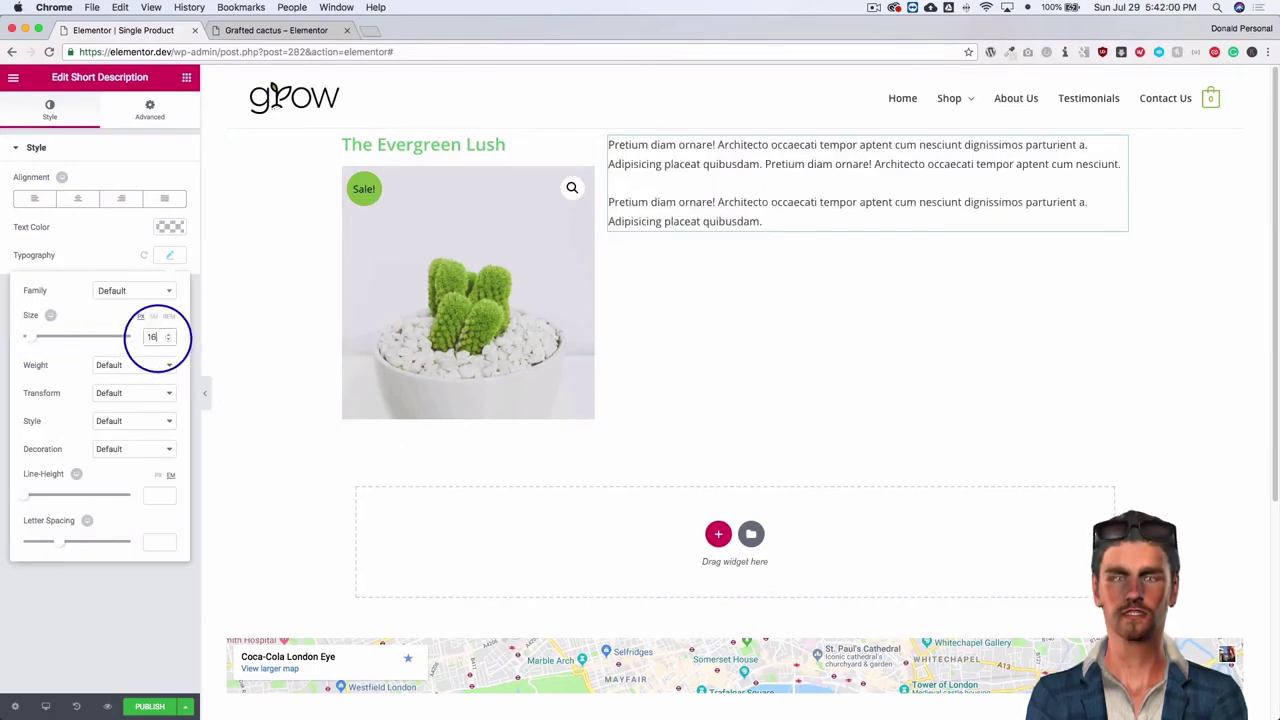
Give the short description a solid background color of #f4f4f4.
left_click(160, 116)
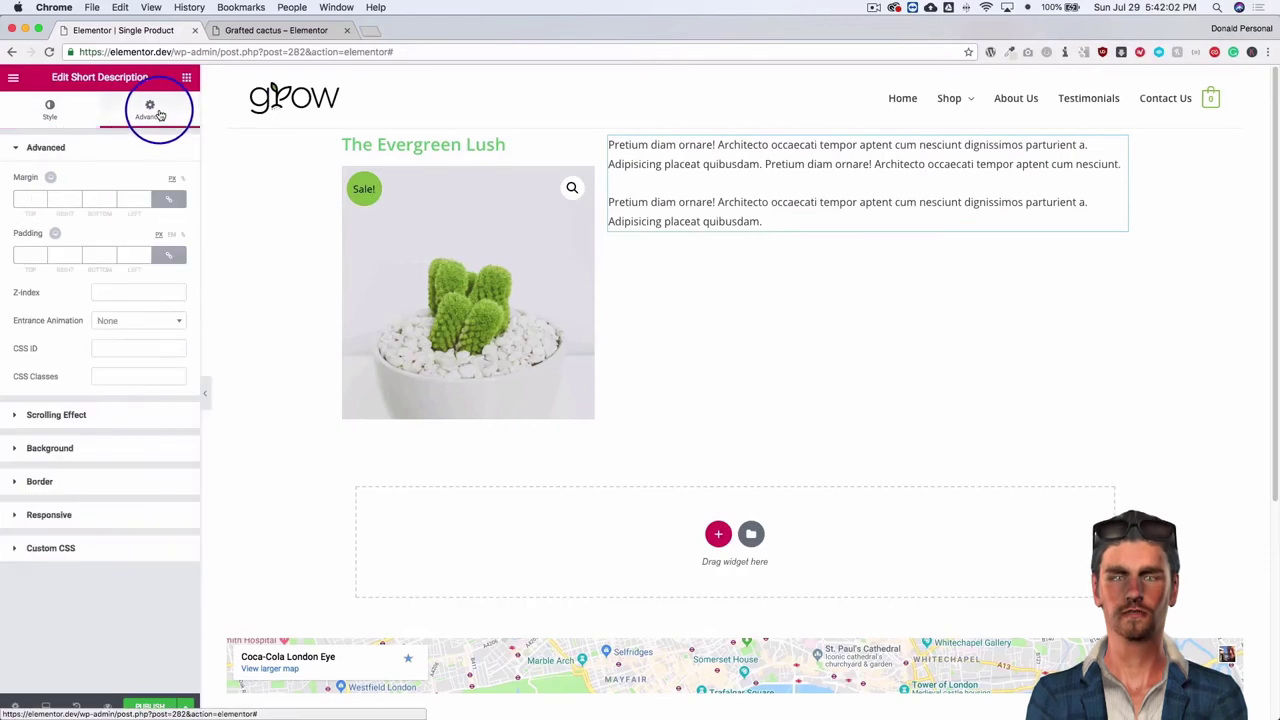
left_click(62, 450)
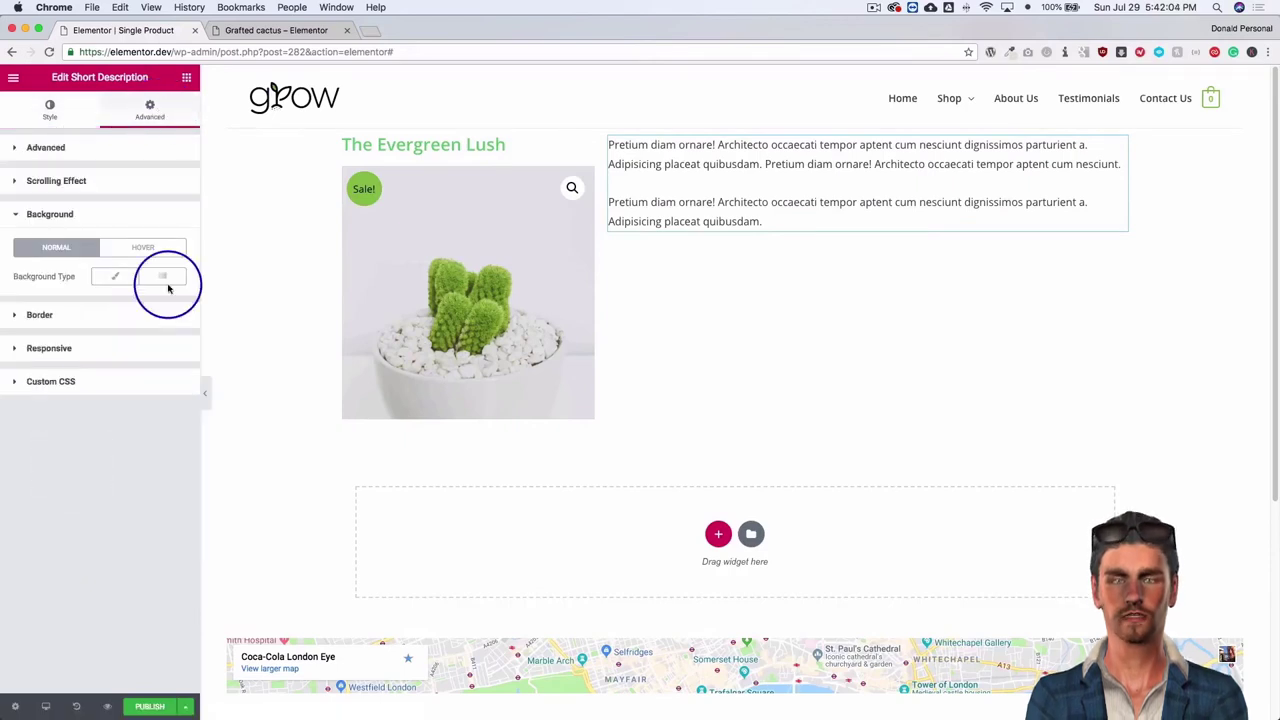
left_click(113, 276)
left_click(163, 305)
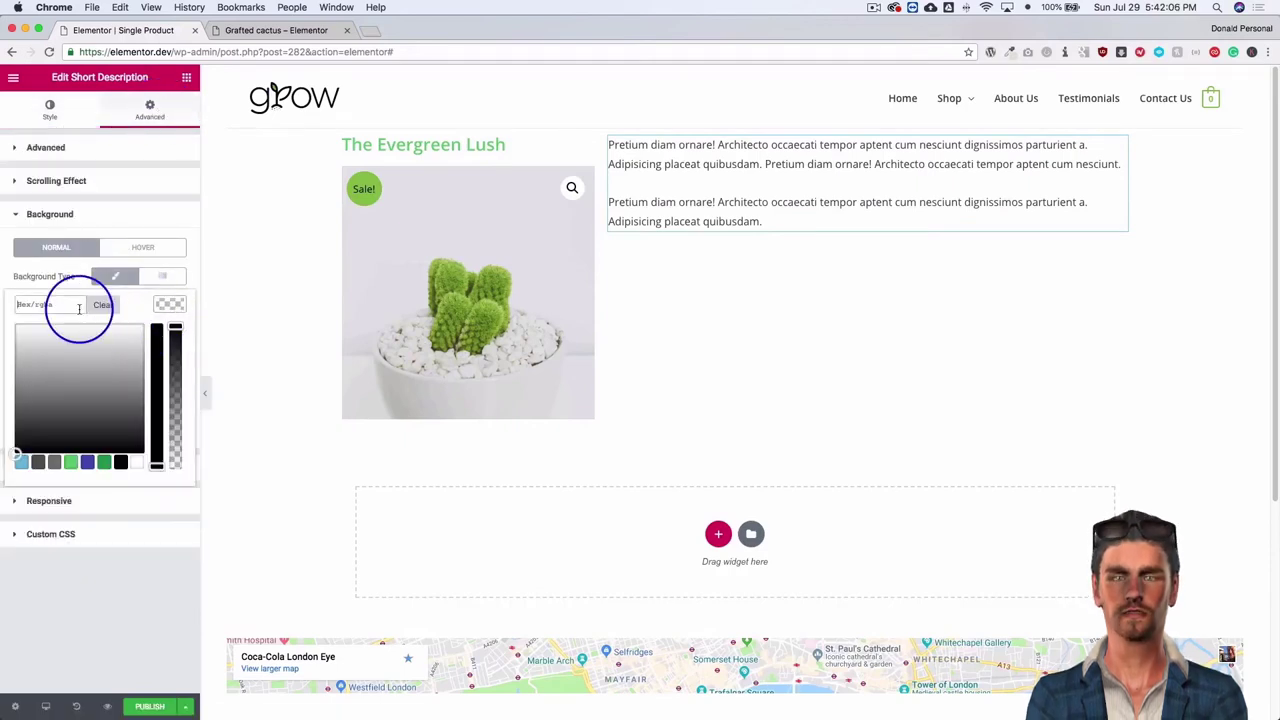
type("#f4f4f4")
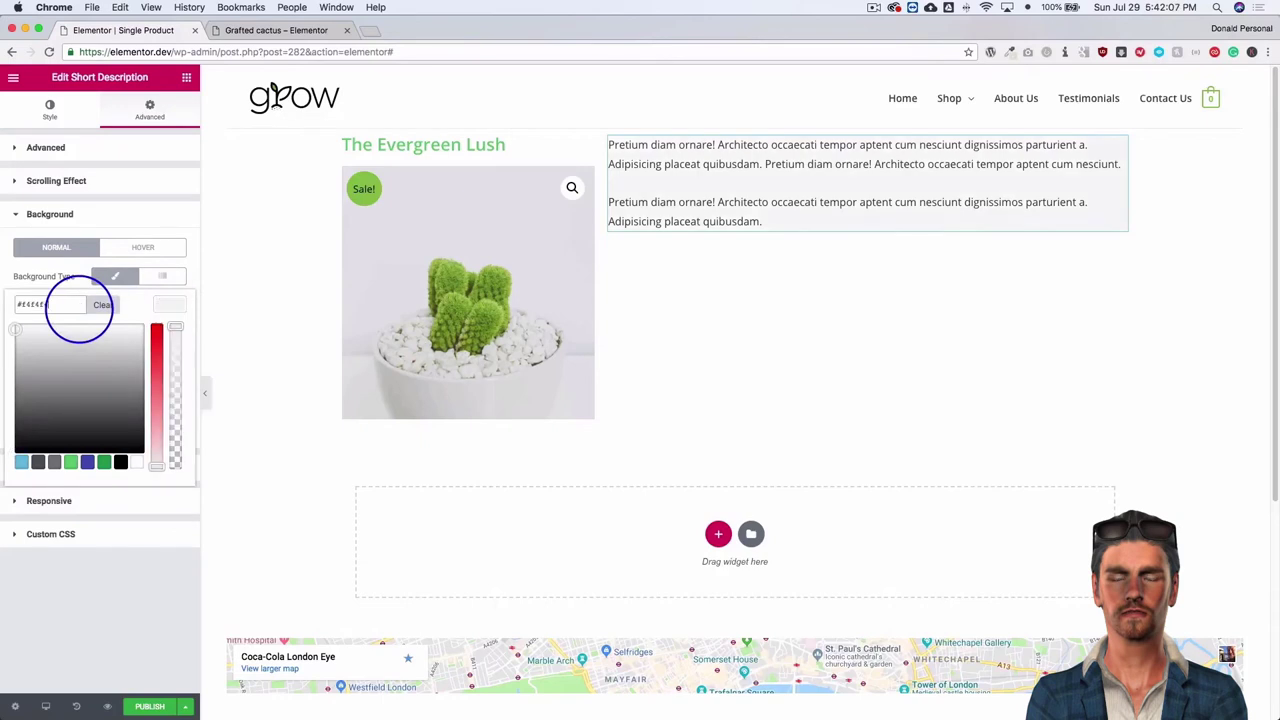
Set the short description's padding to 20 px on all sides, with the four values linked.
left_click(75, 147)
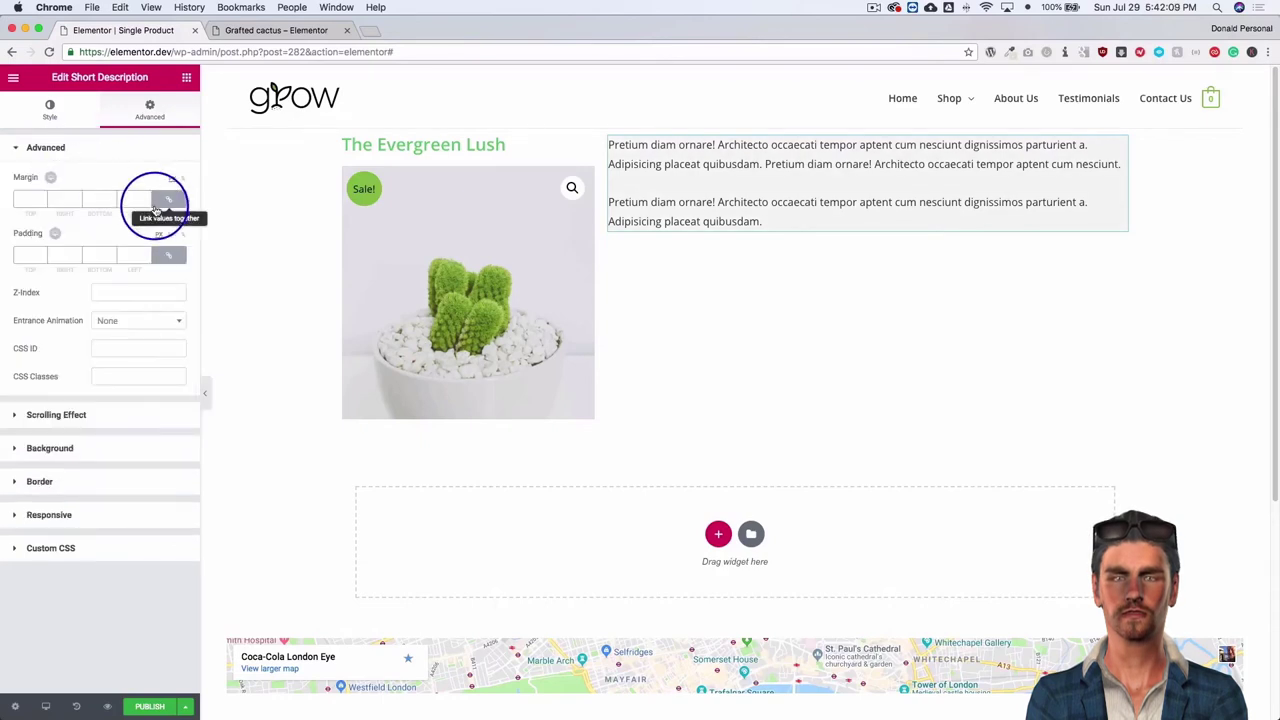
left_click(165, 253)
left_click(34, 255)
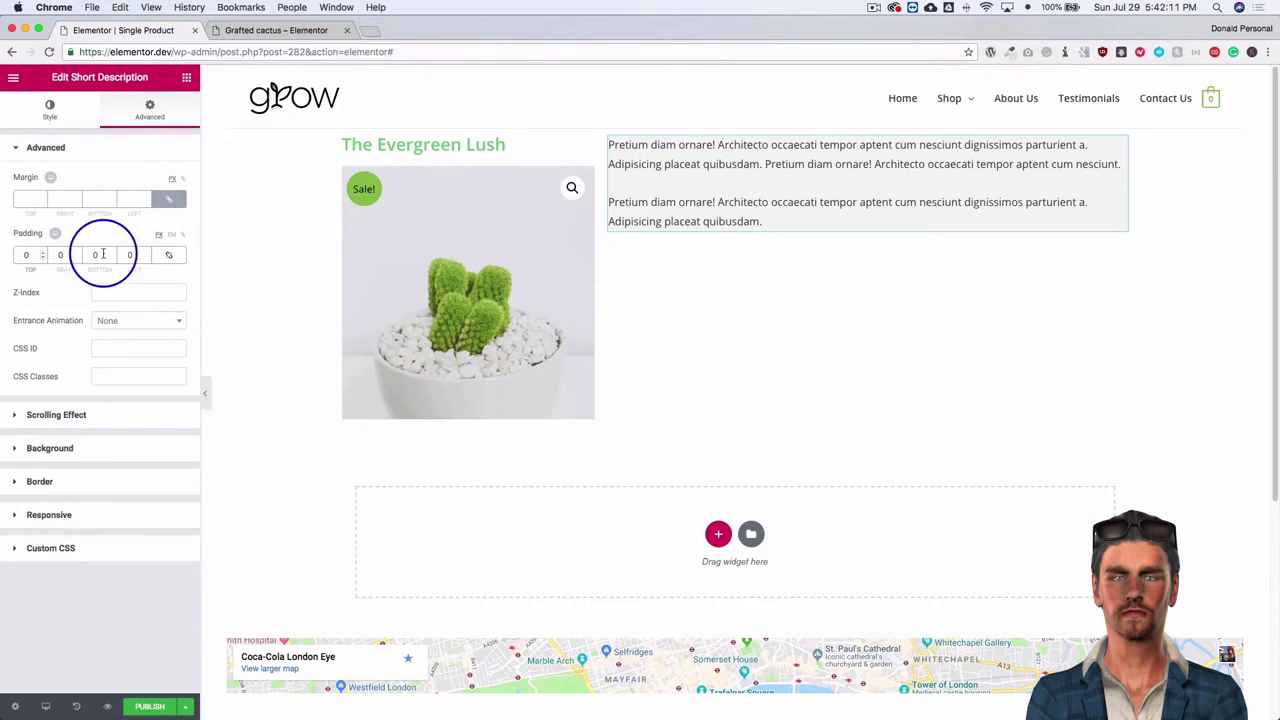
left_click(167, 255)
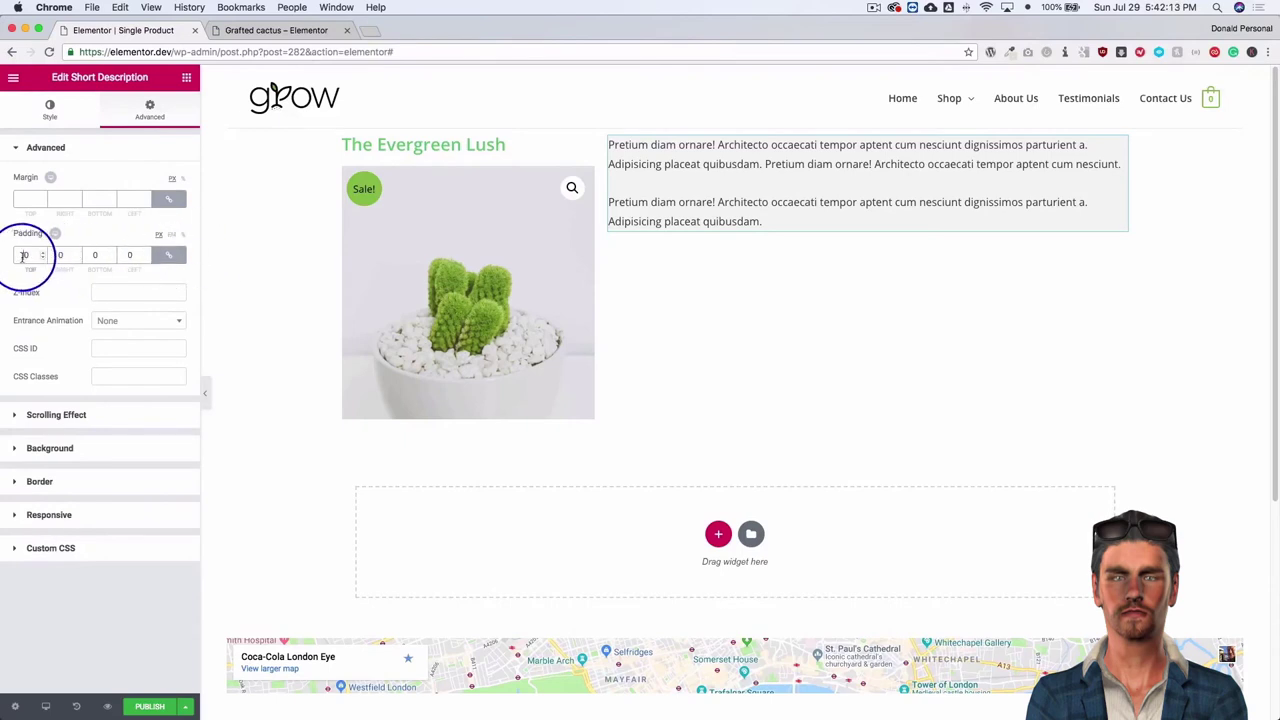
type("20")
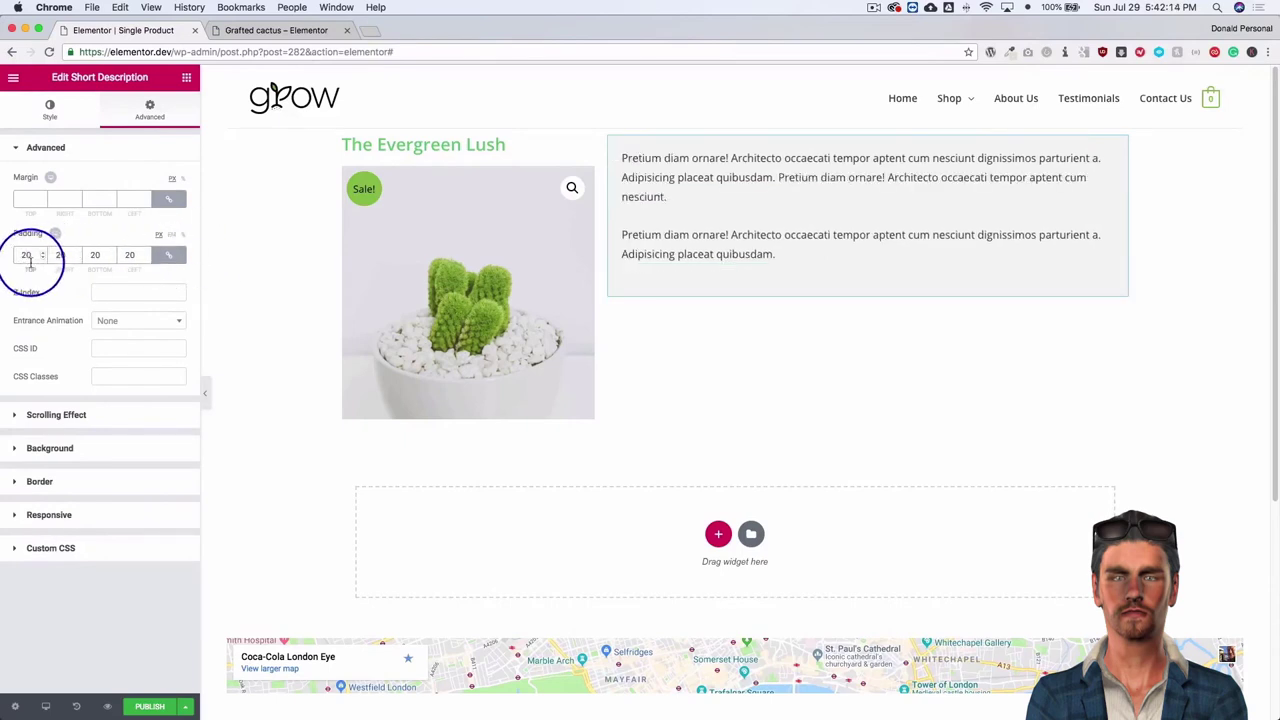
Place the Product Price widget below the short description and the Add To Cart widget below the product image.
left_click(184, 79)
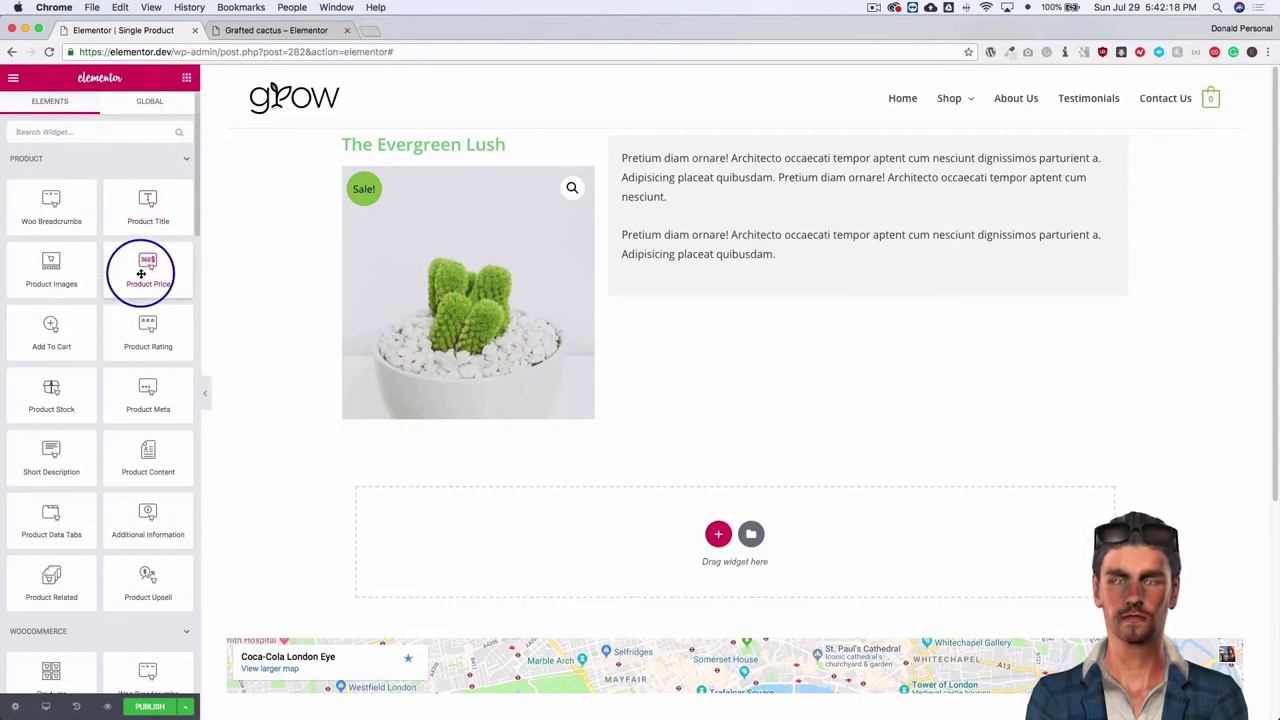
left_click_drag(146, 265, 699, 298)
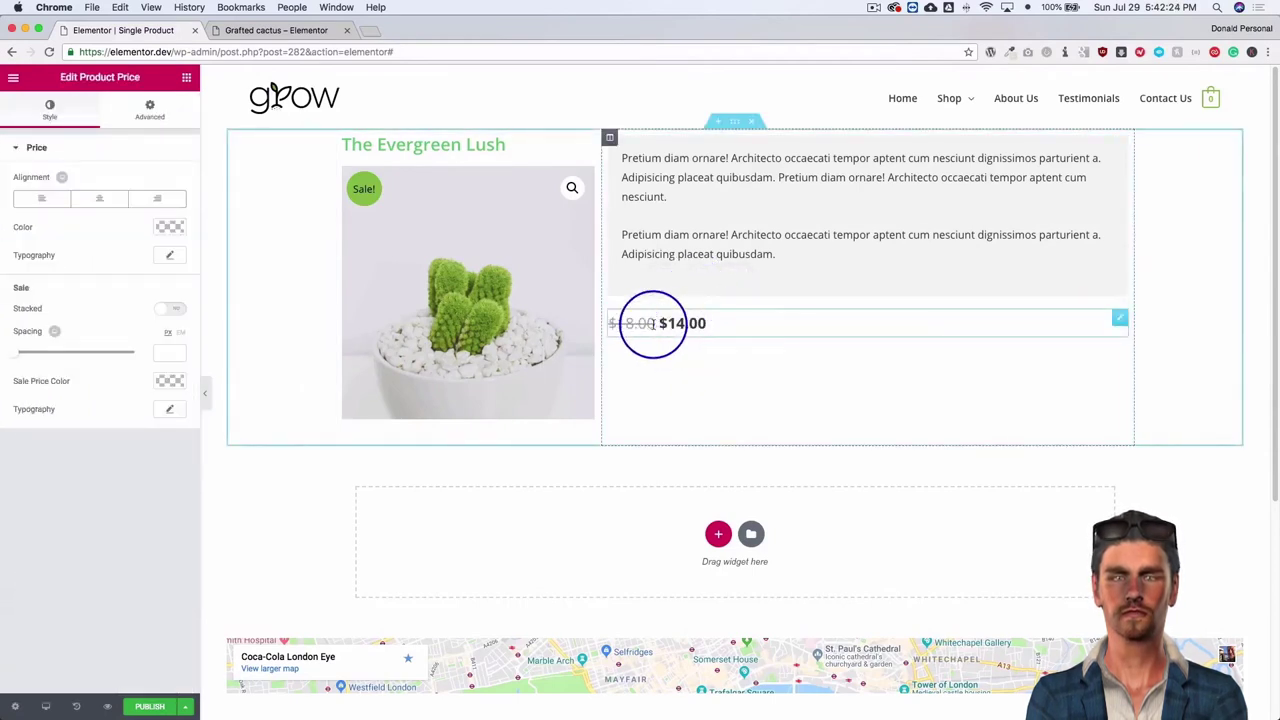
left_click(186, 77)
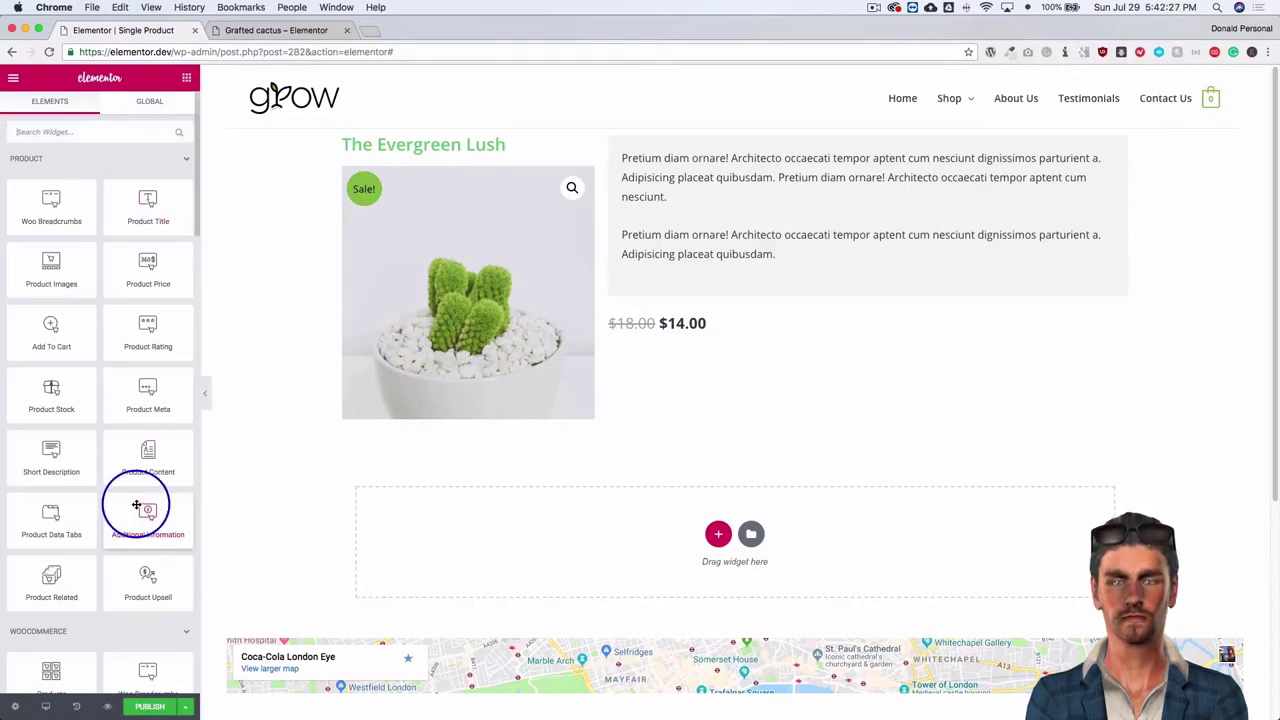
left_click_drag(51, 325, 394, 421)
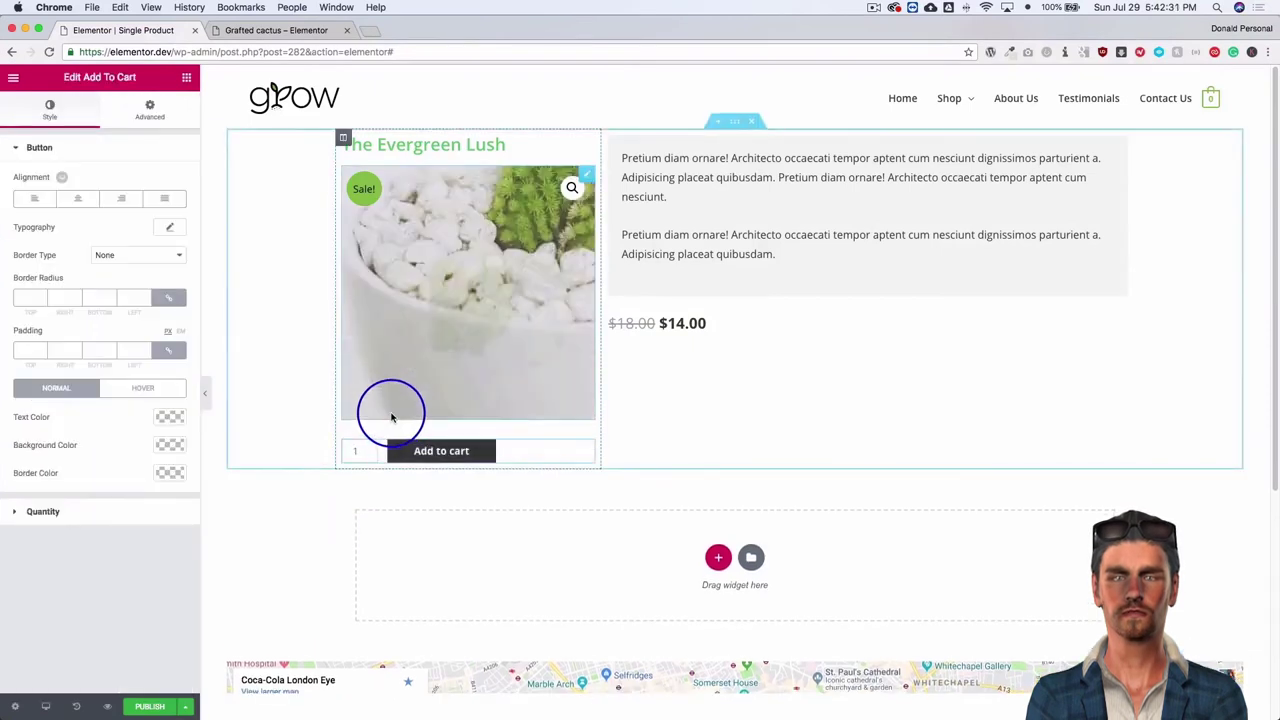
Compare the alignment options of the Add To Cart button and set it to Justified.
left_click(82, 203)
left_click(167, 198)
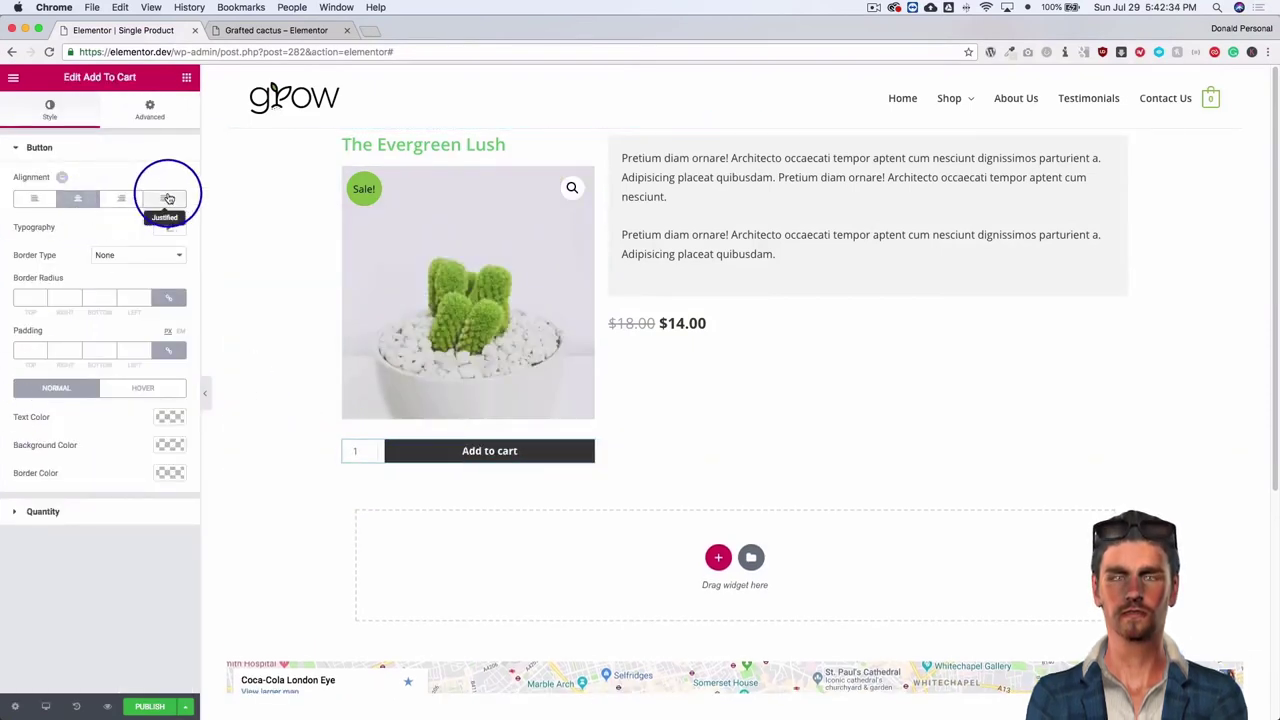
left_click(138, 200)
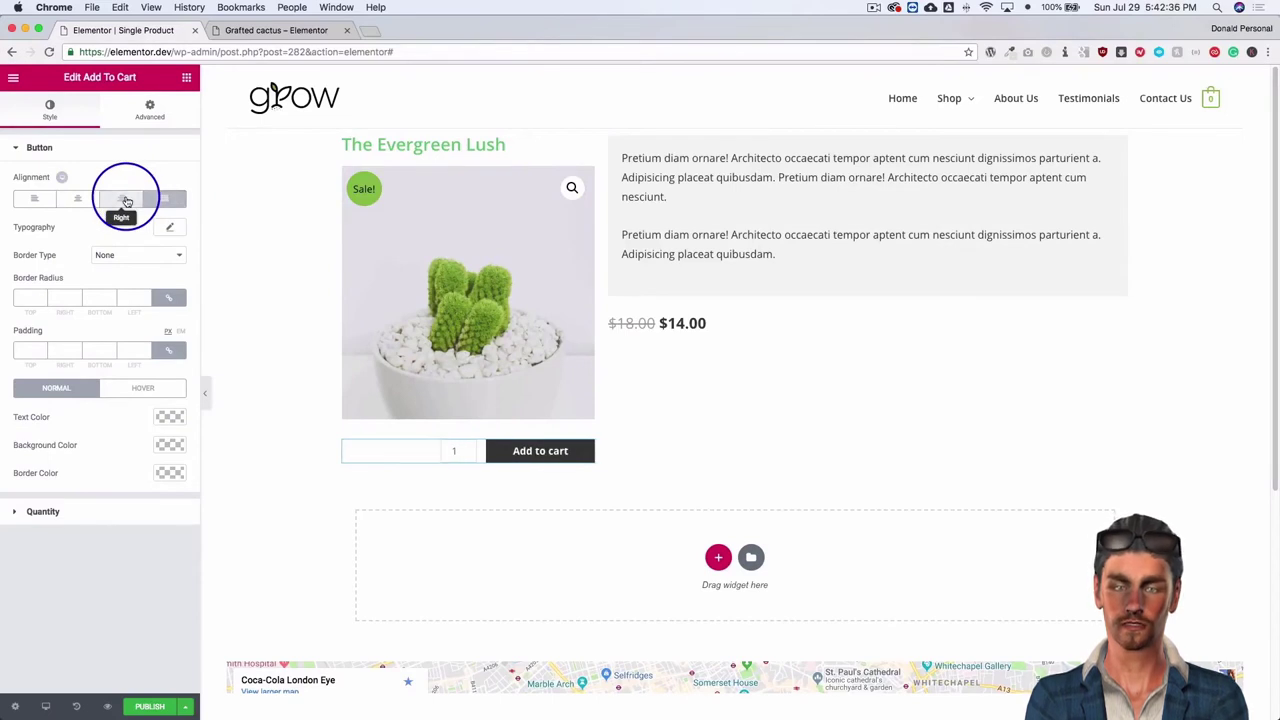
left_click(72, 200)
left_click(34, 199)
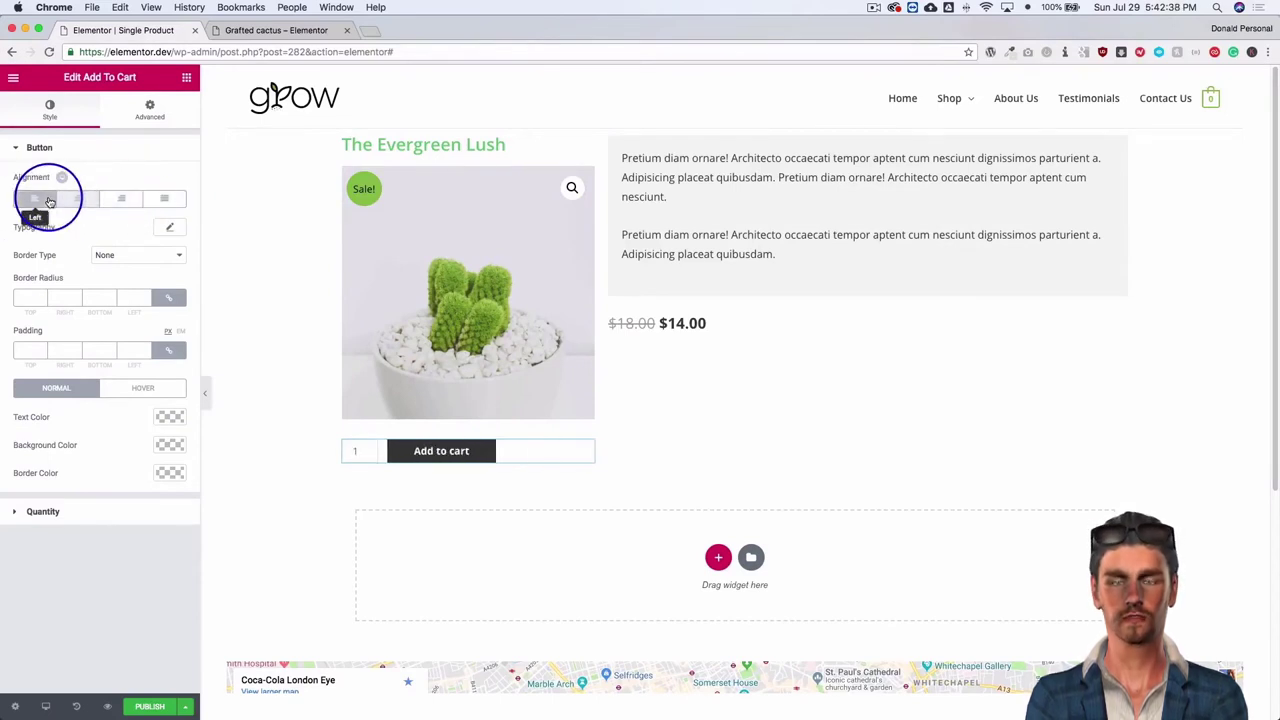
left_click(161, 201)
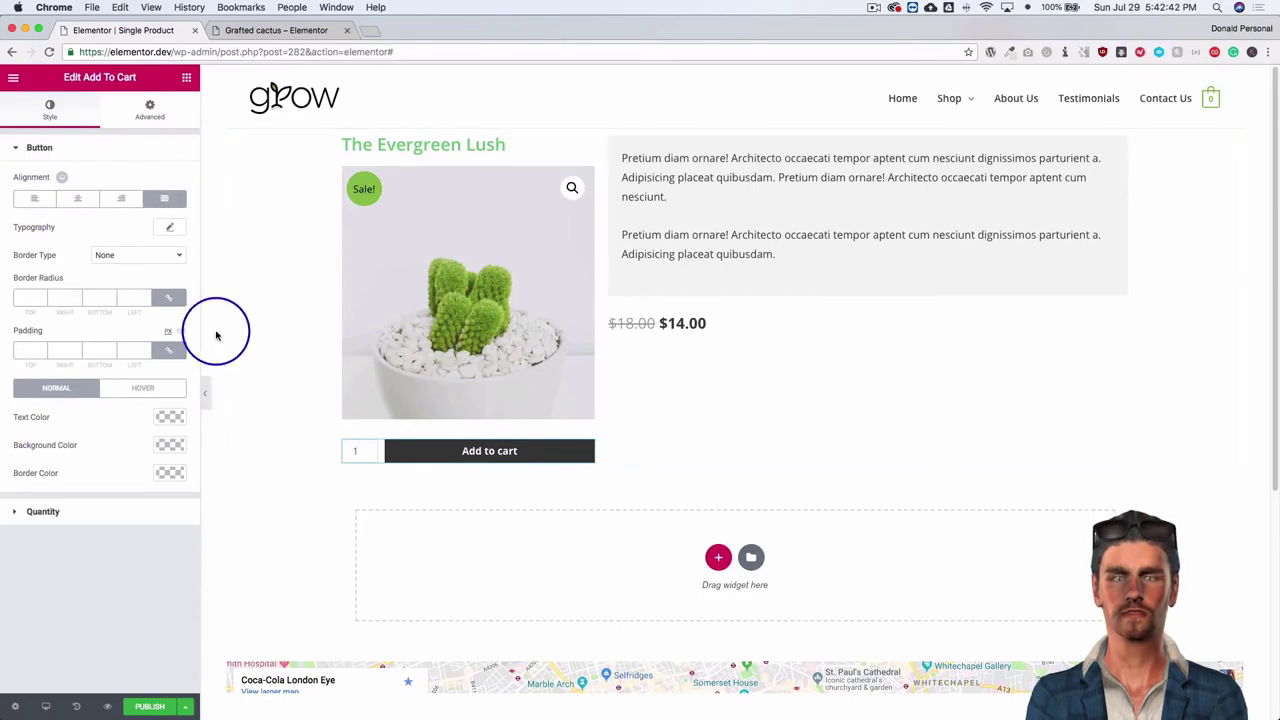
Place the Product Meta widget below the price and try its view layouts, leaving the view set to Inline.
left_click(186, 77)
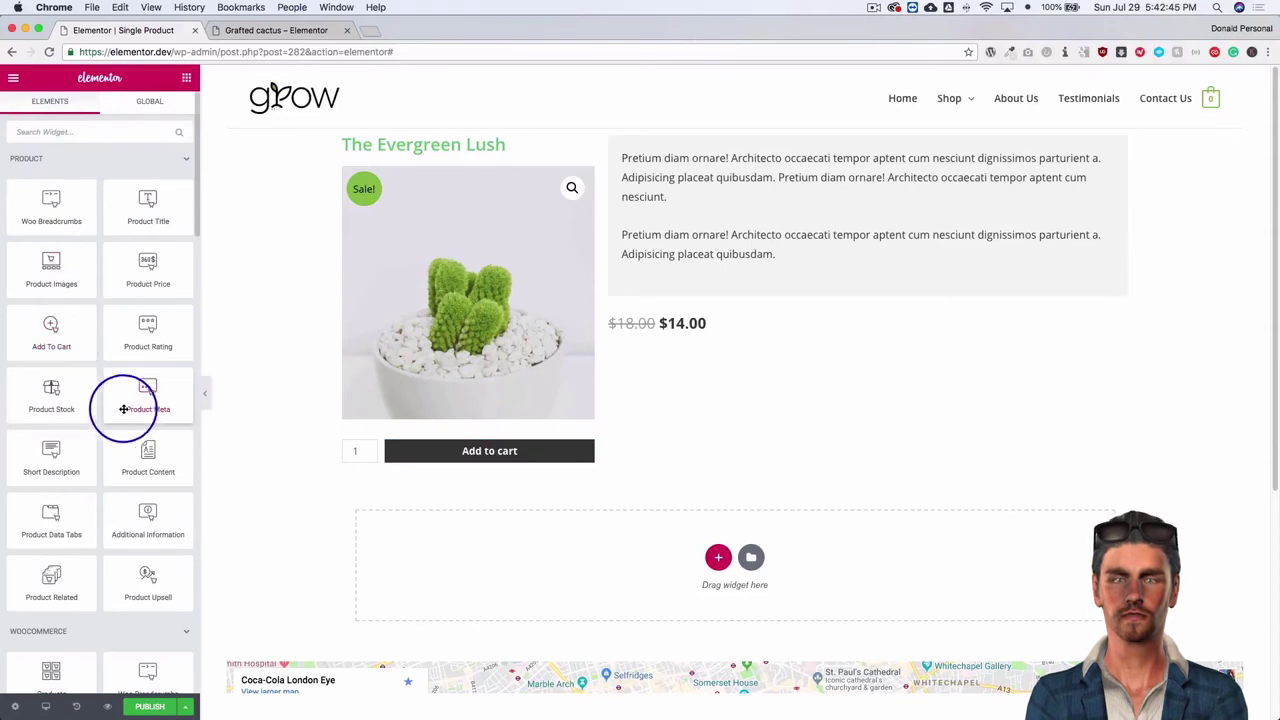
left_click_drag(140, 391, 737, 334)
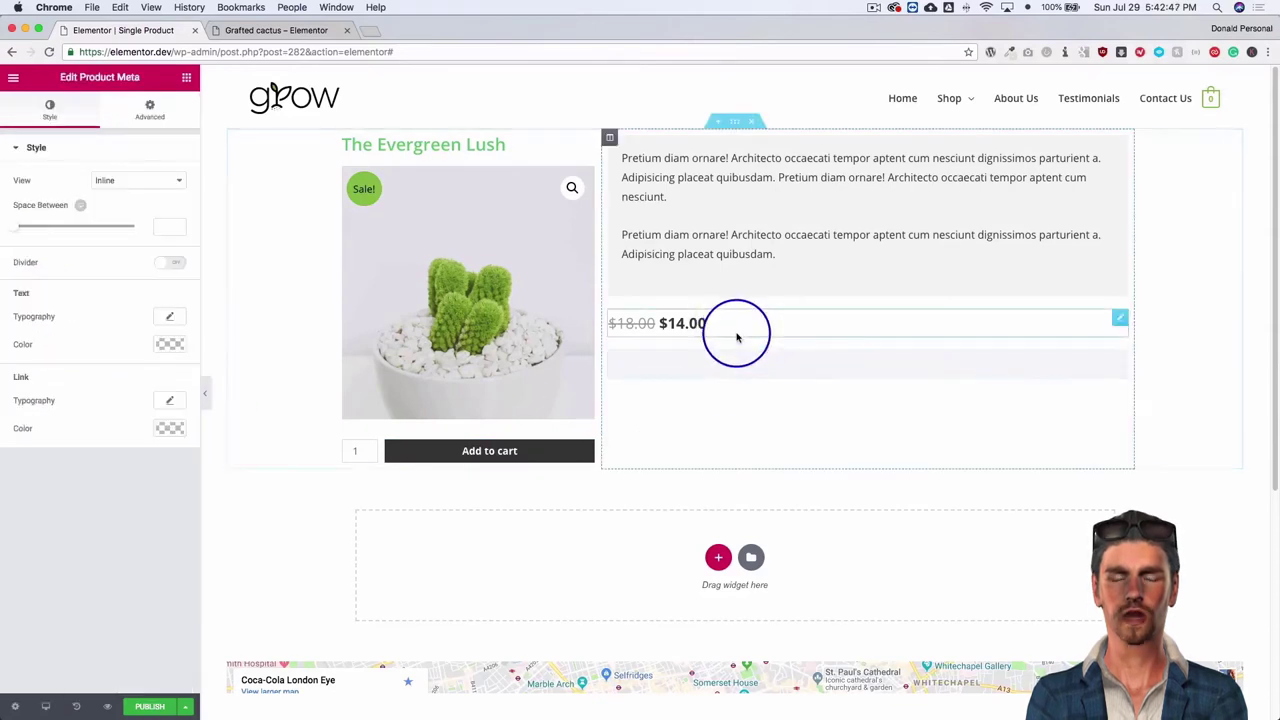
left_click(128, 182)
left_click(122, 170)
left_click(121, 178)
left_click(121, 171)
left_click(119, 182)
left_click(115, 204)
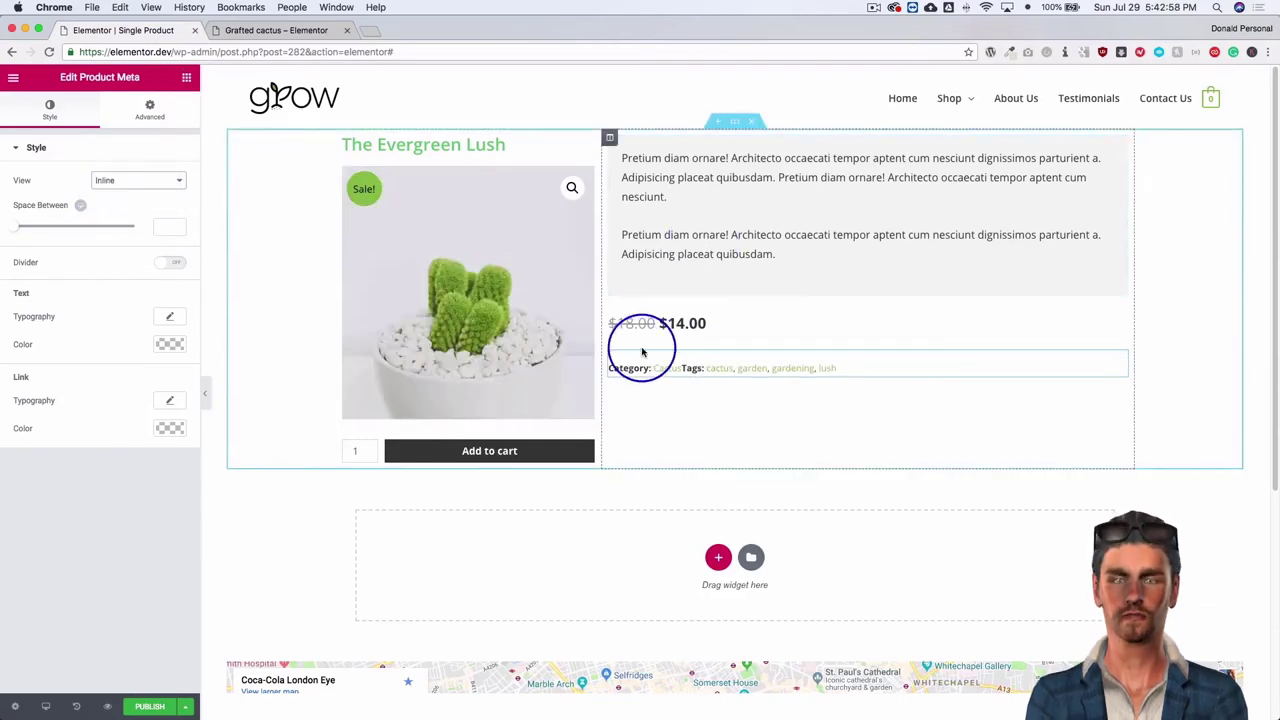
left_click(688, 212)
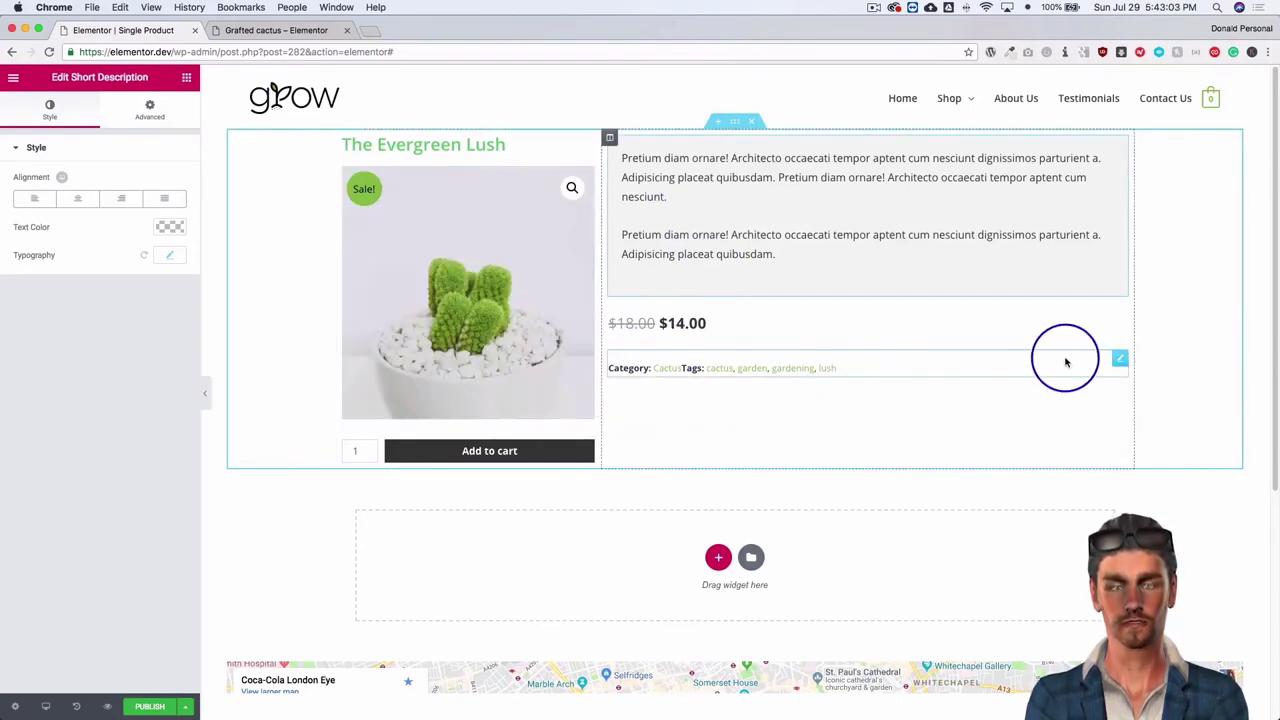
Place the Product Data Tabs widget in a new full-width section below the columns and give it an unlinked top margin of 20 px.
left_click(185, 80)
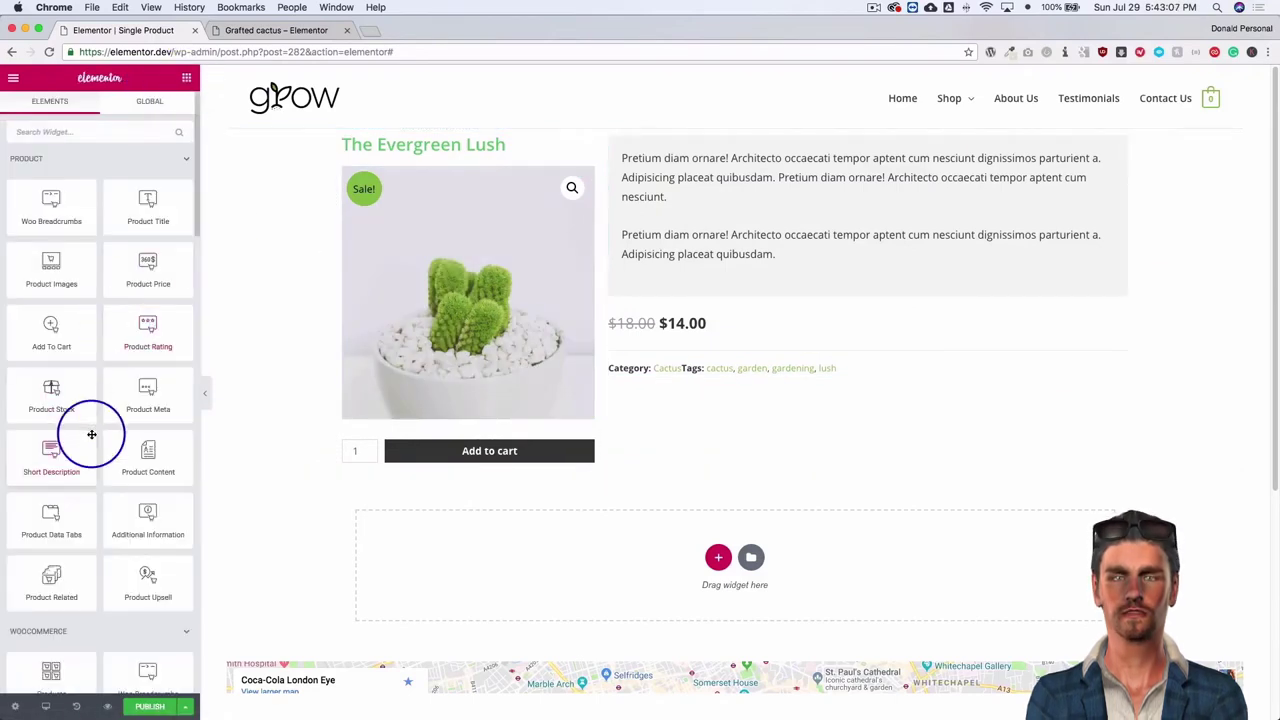
scroll(92, 433, "down", 1)
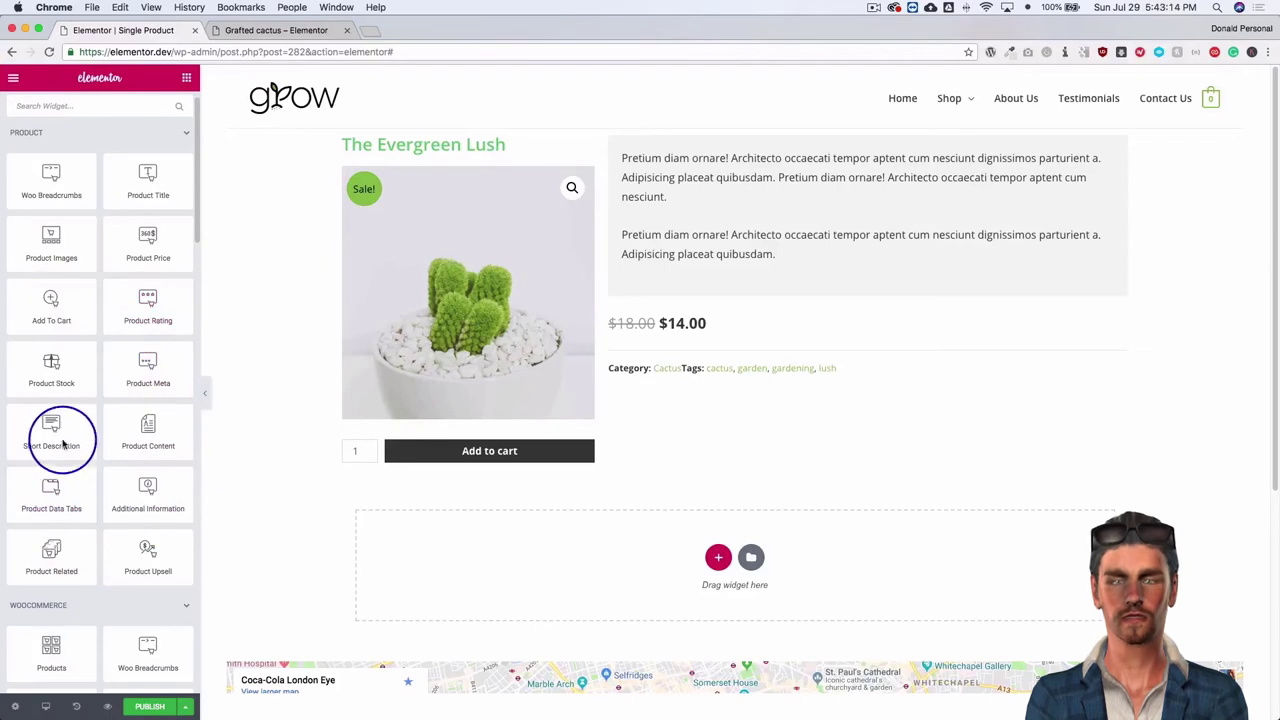
left_click_drag(50, 487, 513, 509)
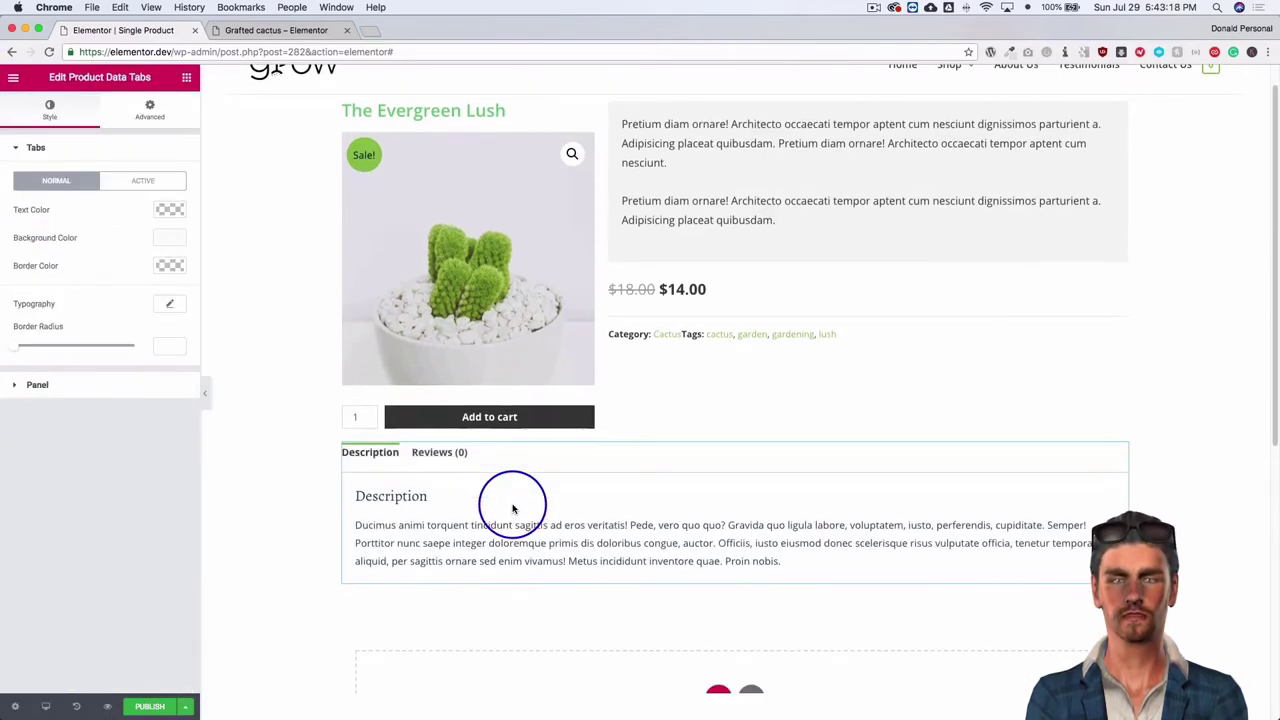
left_click(150, 110)
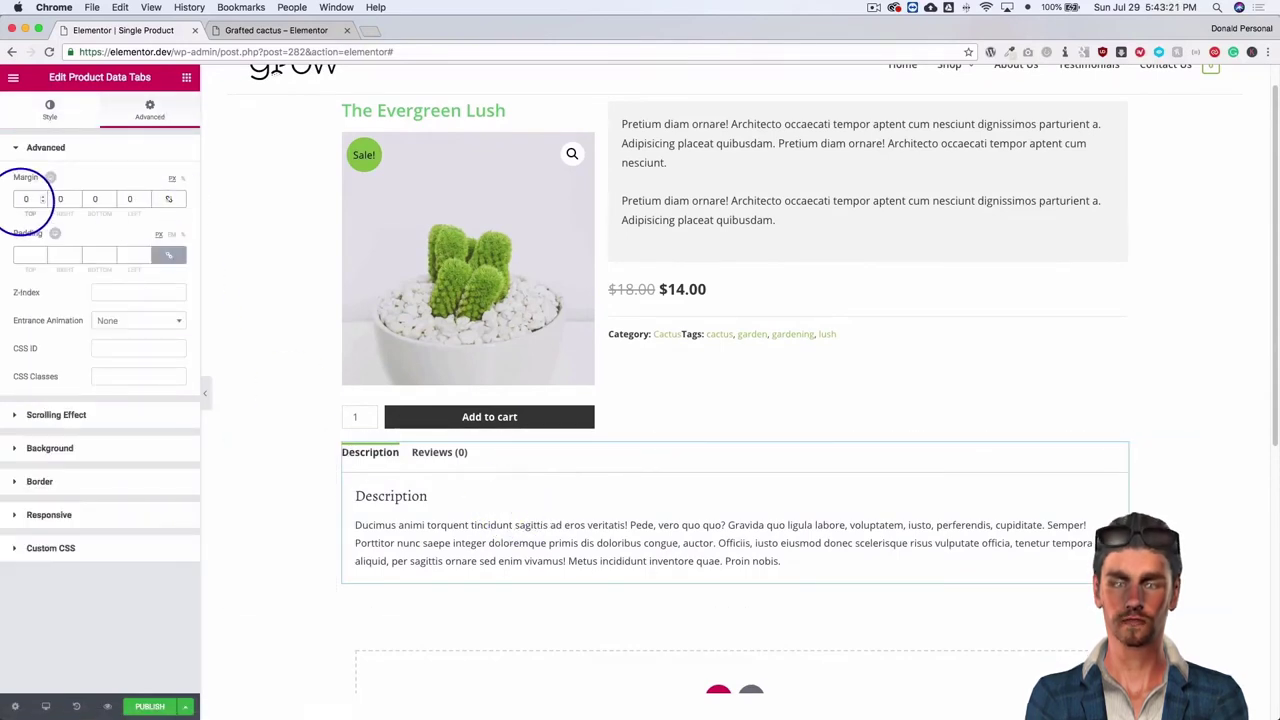
left_click(21, 200)
type("20")
Check the Reviews and Description tabs of the Product Data Tabs widget and open the widget's style settings.
left_click(436, 466)
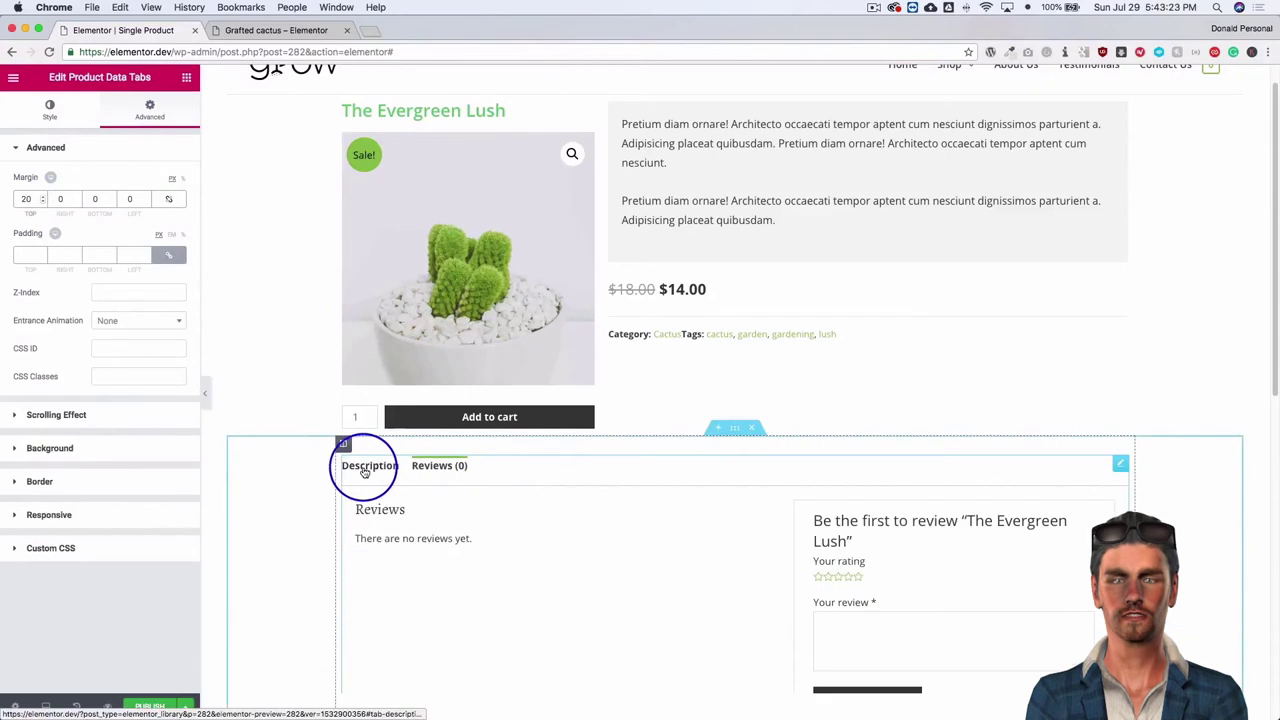
left_click(362, 466)
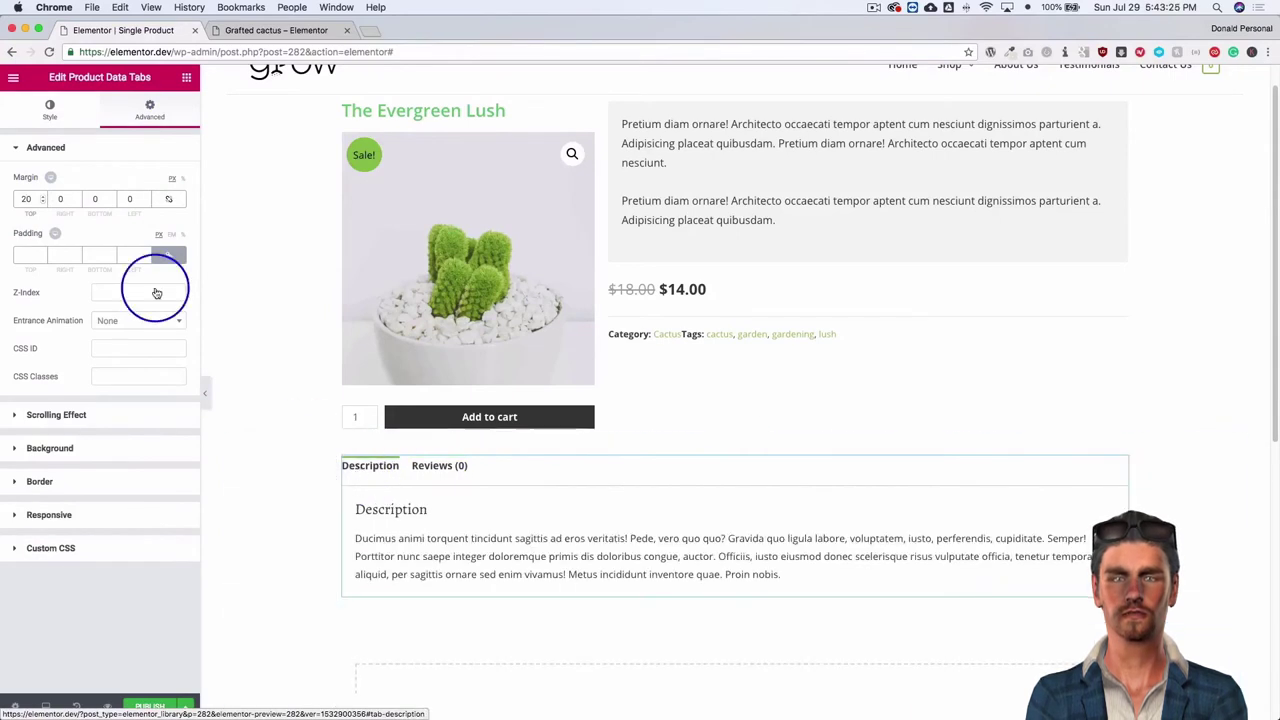
left_click(50, 110)
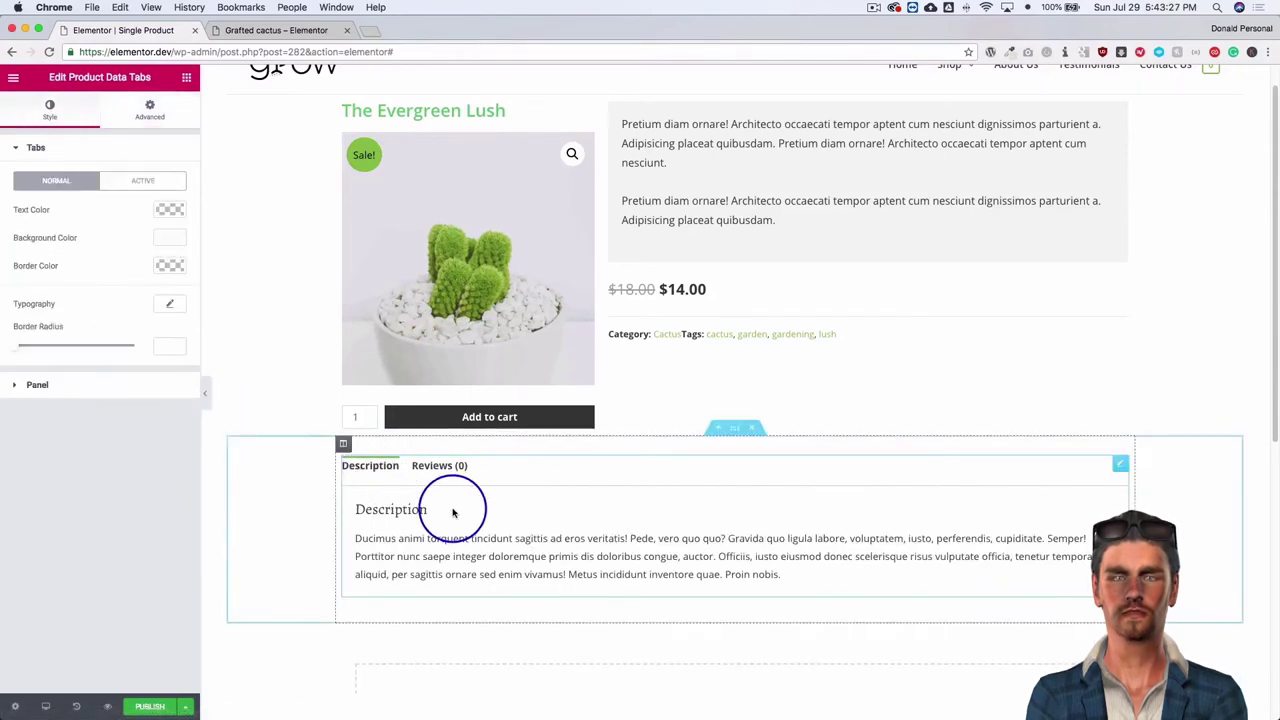
Check the panel style settings of the Product Data Tabs widget, then try a green tab background color and clear it.
left_click(91, 384)
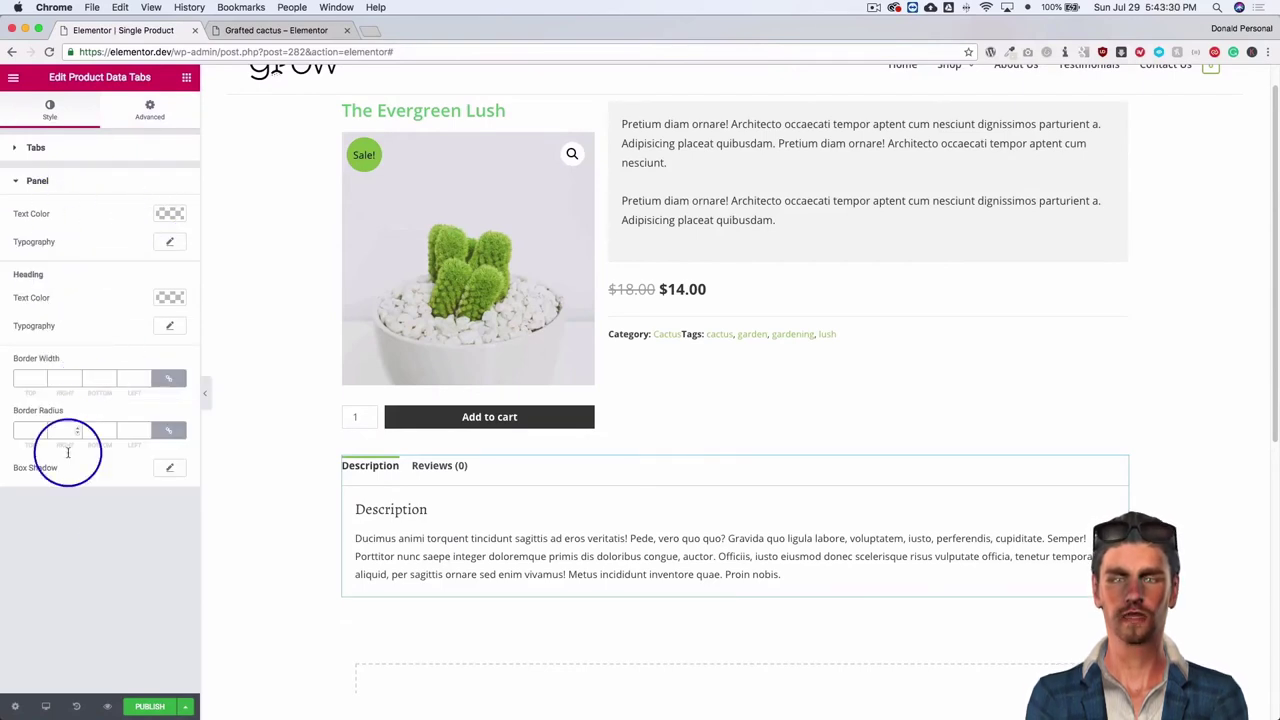
left_click(79, 152)
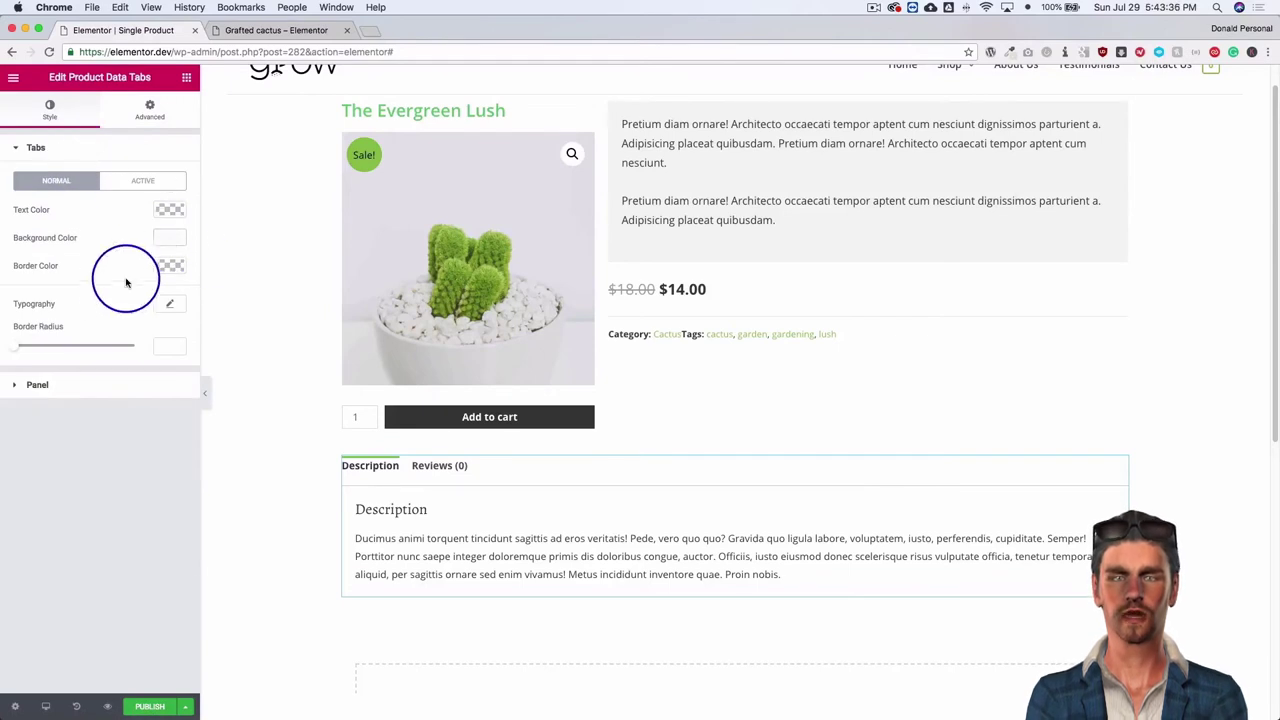
left_click(169, 239)
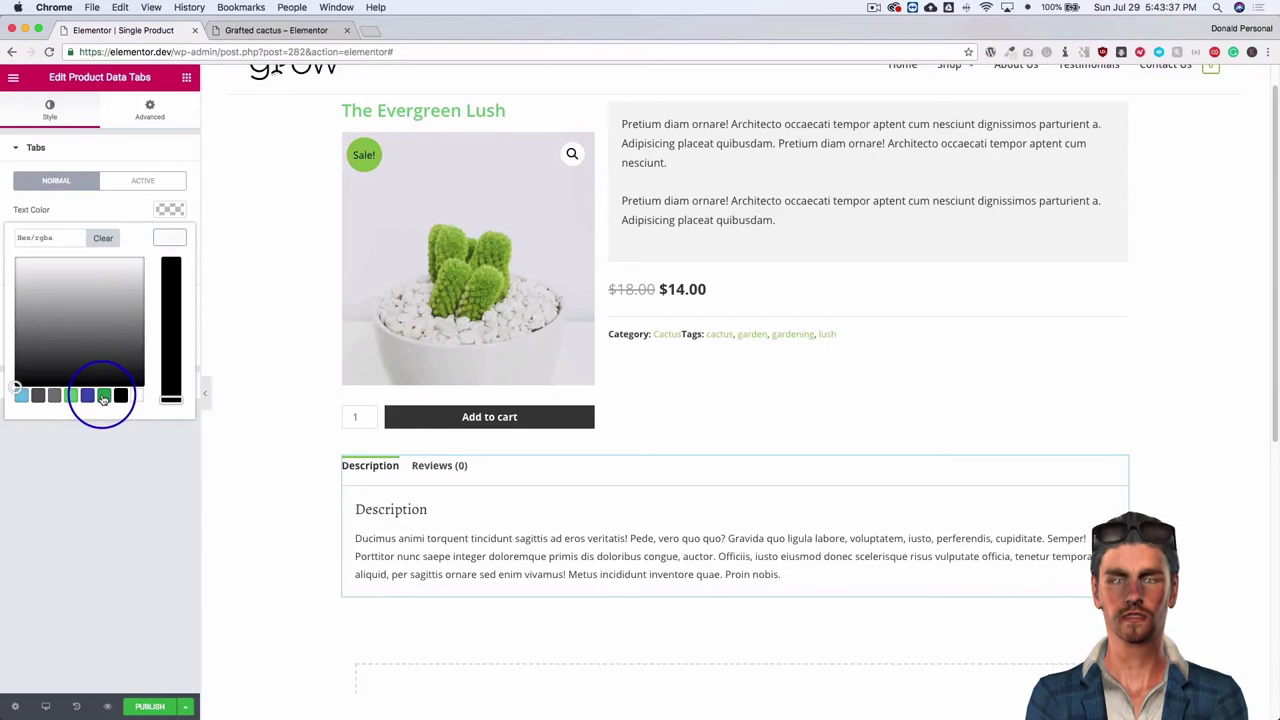
left_click(103, 396)
left_click(103, 240)
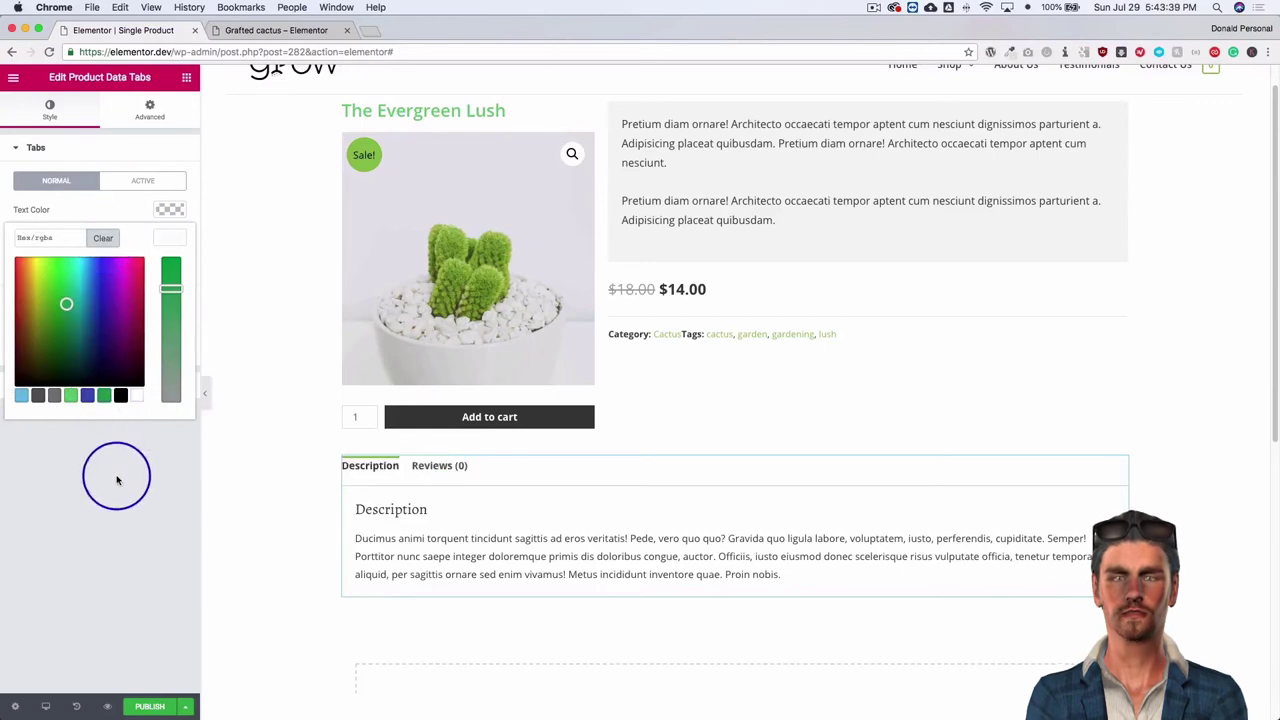
left_click(114, 477)
Place the Product Related widget in a new section below the Product Data Tabs.
left_click(185, 79)
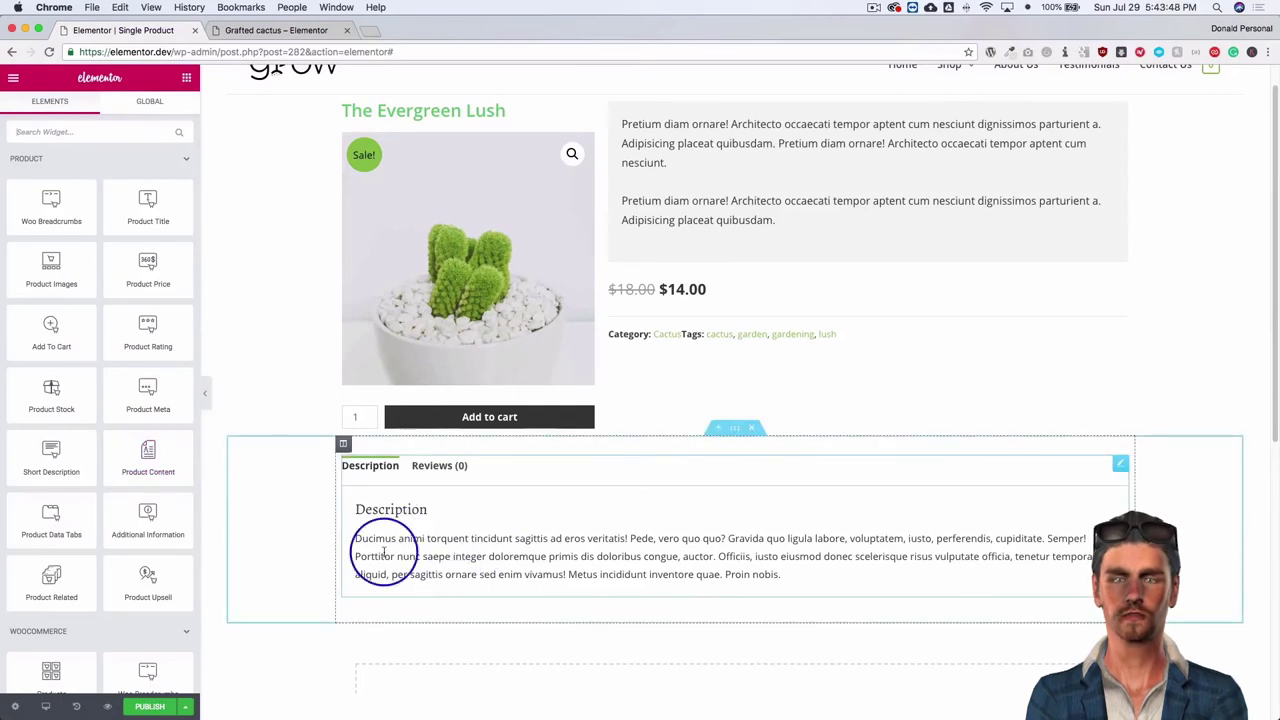
scroll(106, 505, "down", 1)
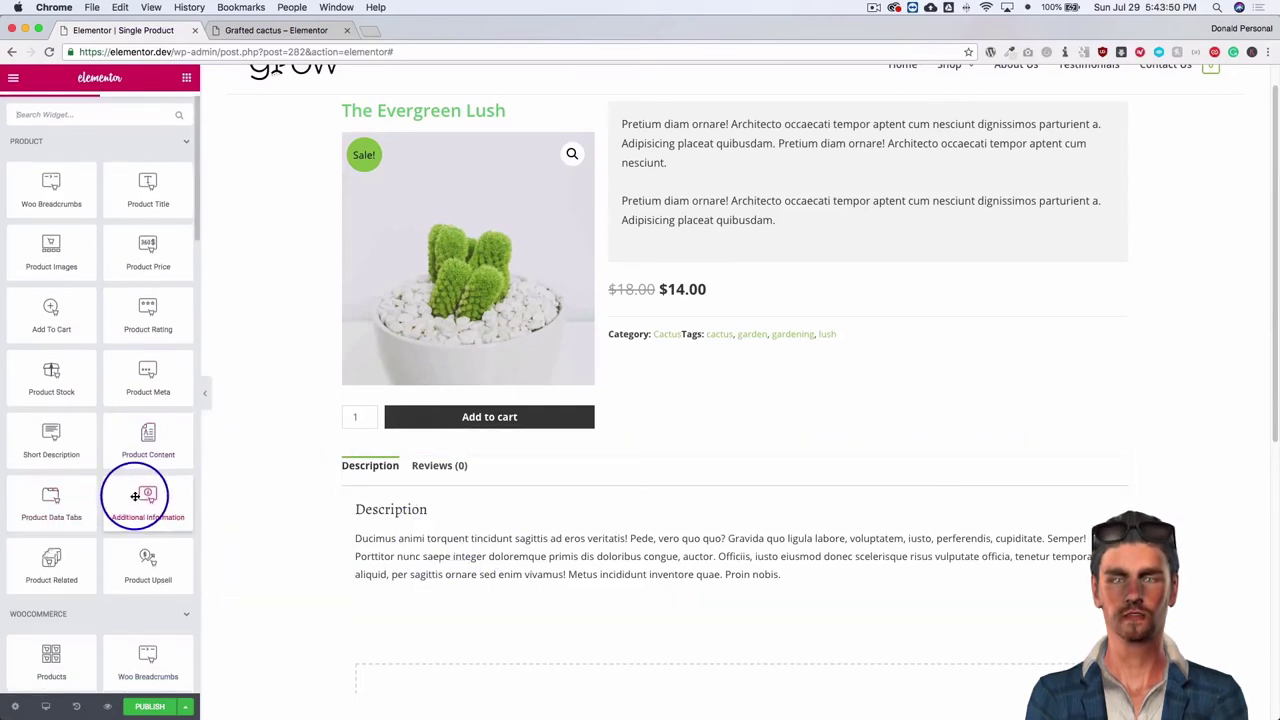
scroll(337, 514, "down", 2)
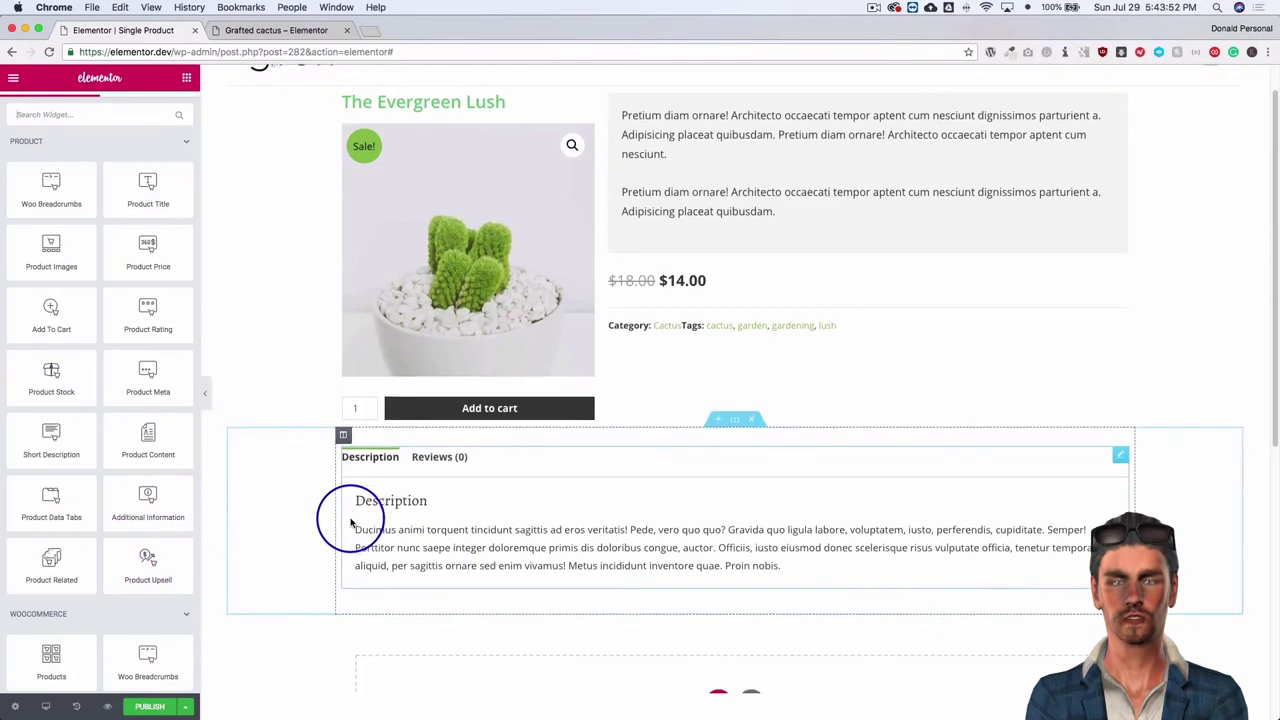
scroll(69, 569, "down", 2)
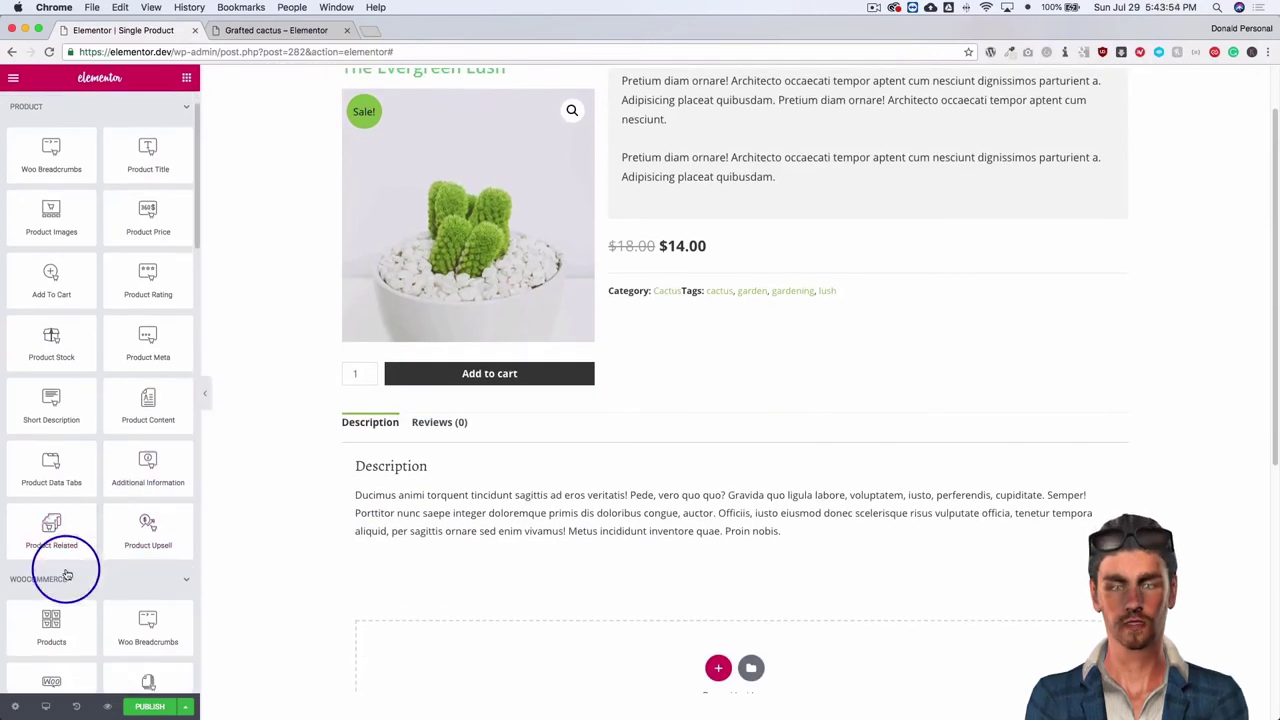
left_click_drag(58, 545, 514, 657)
scroll(517, 596, "down", 3)
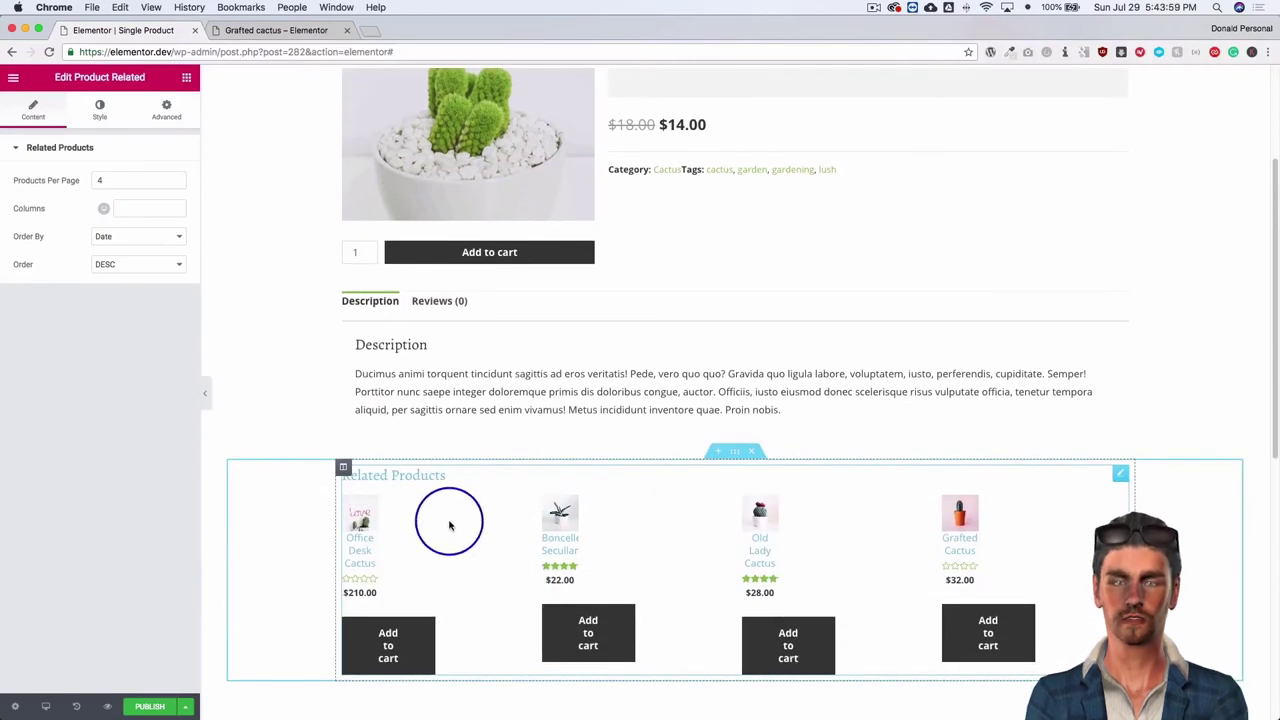
Delete the Product Related widget from below the data tabs.
scroll(444, 523, "up", 4)
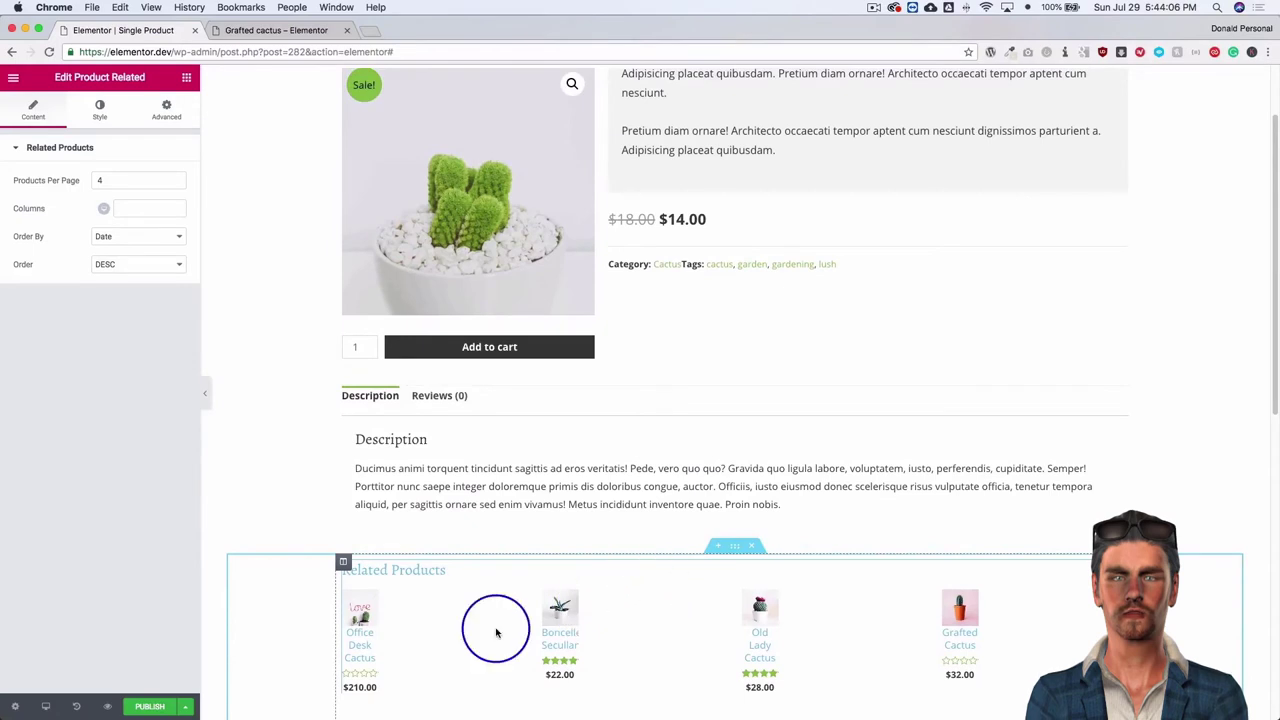
right_click(588, 621)
left_click(612, 706)
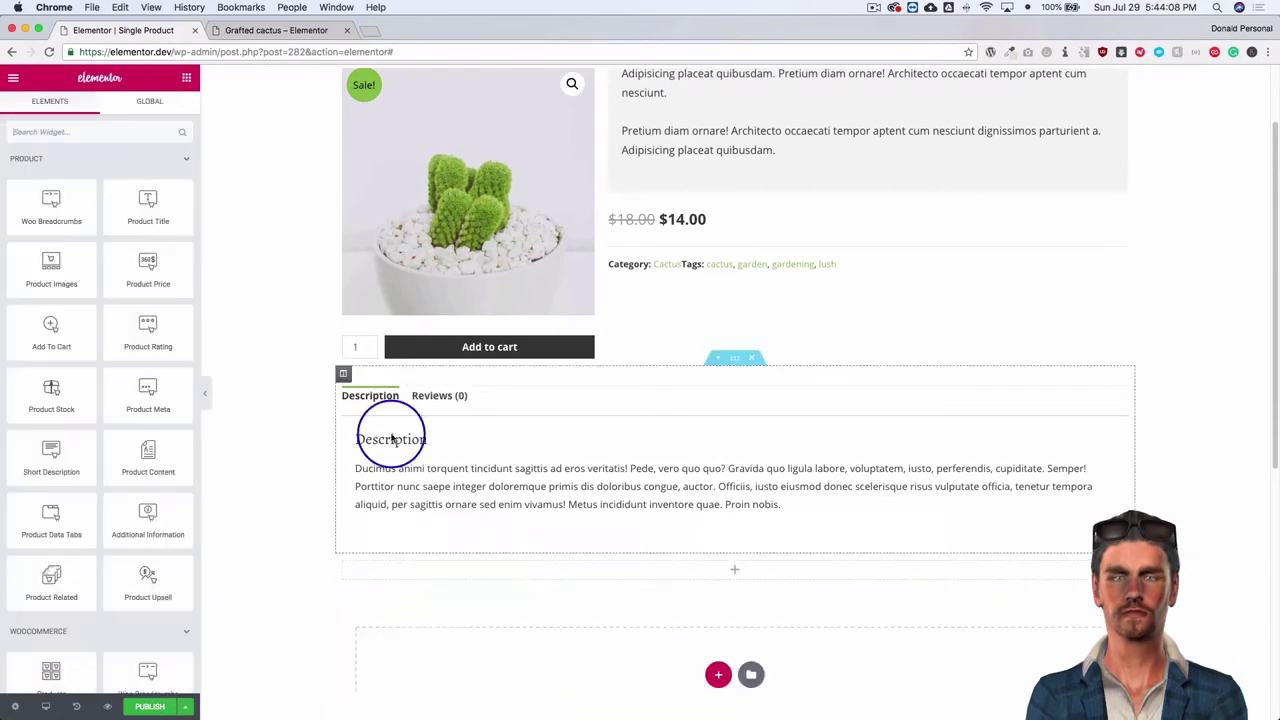
Try the Product Rating widget below the product meta, then delete it.
scroll(500, 343, "up", 5)
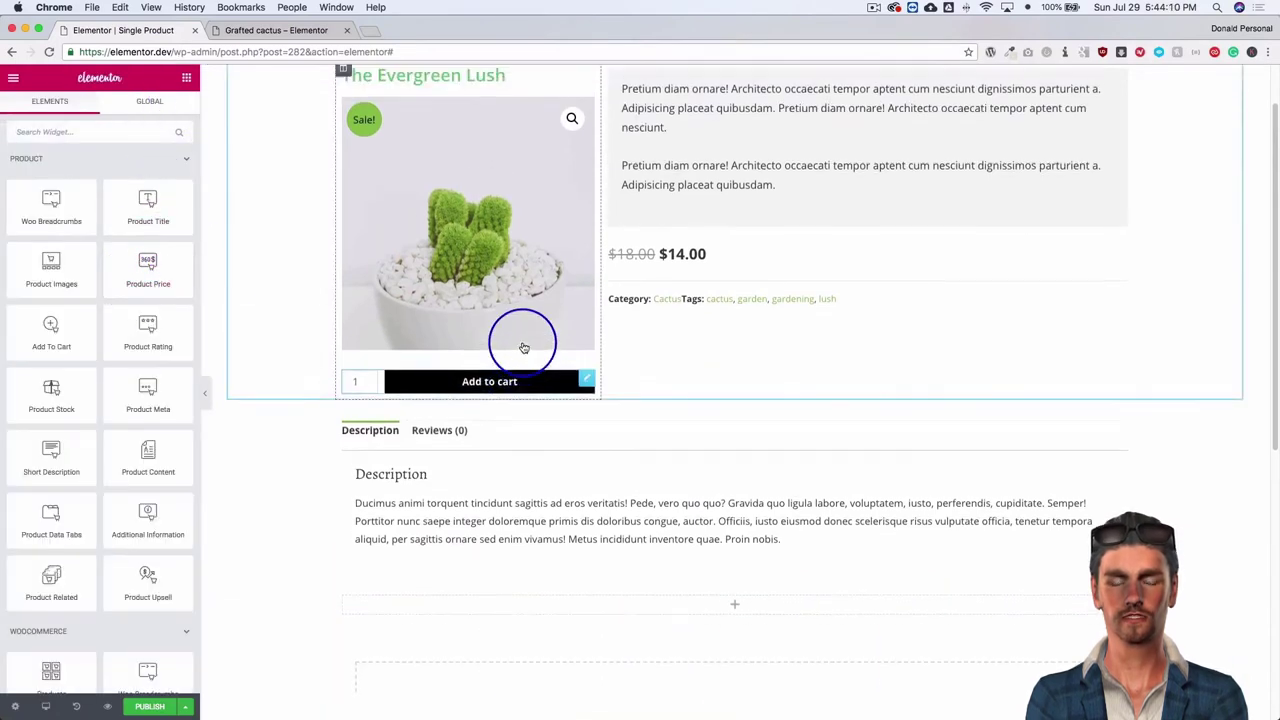
left_click_drag(140, 334, 731, 371)
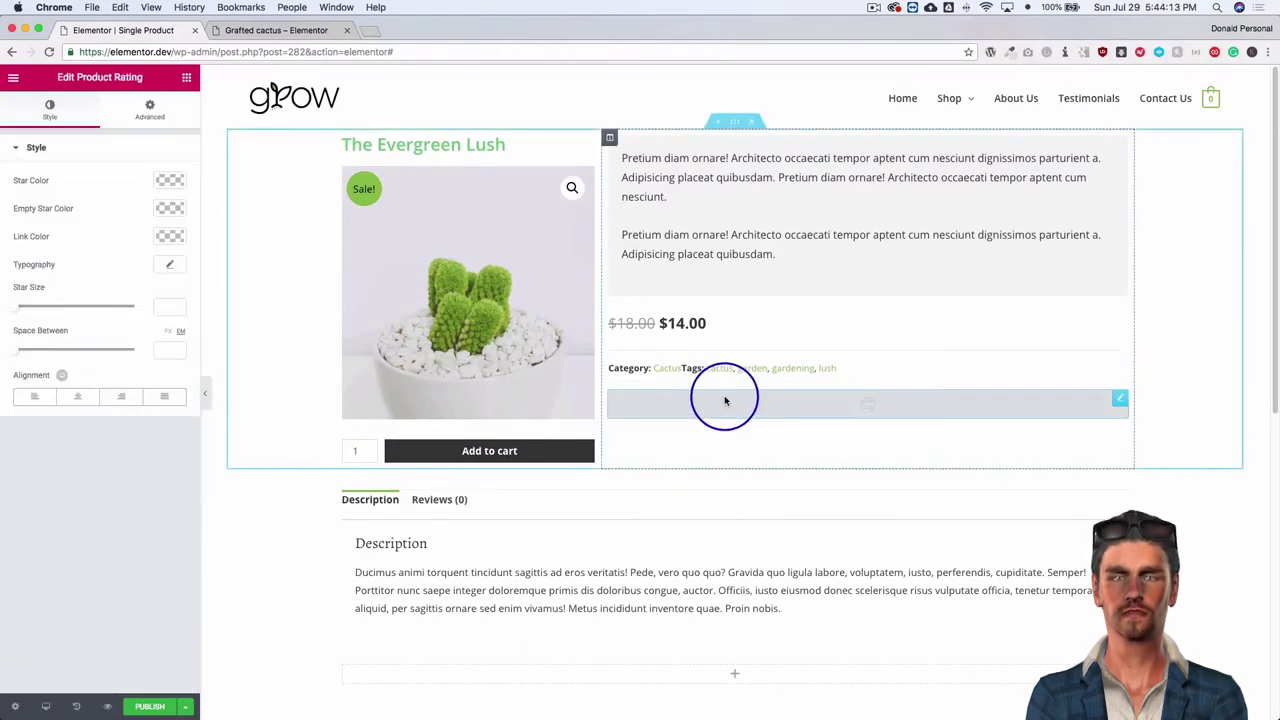
right_click(674, 408)
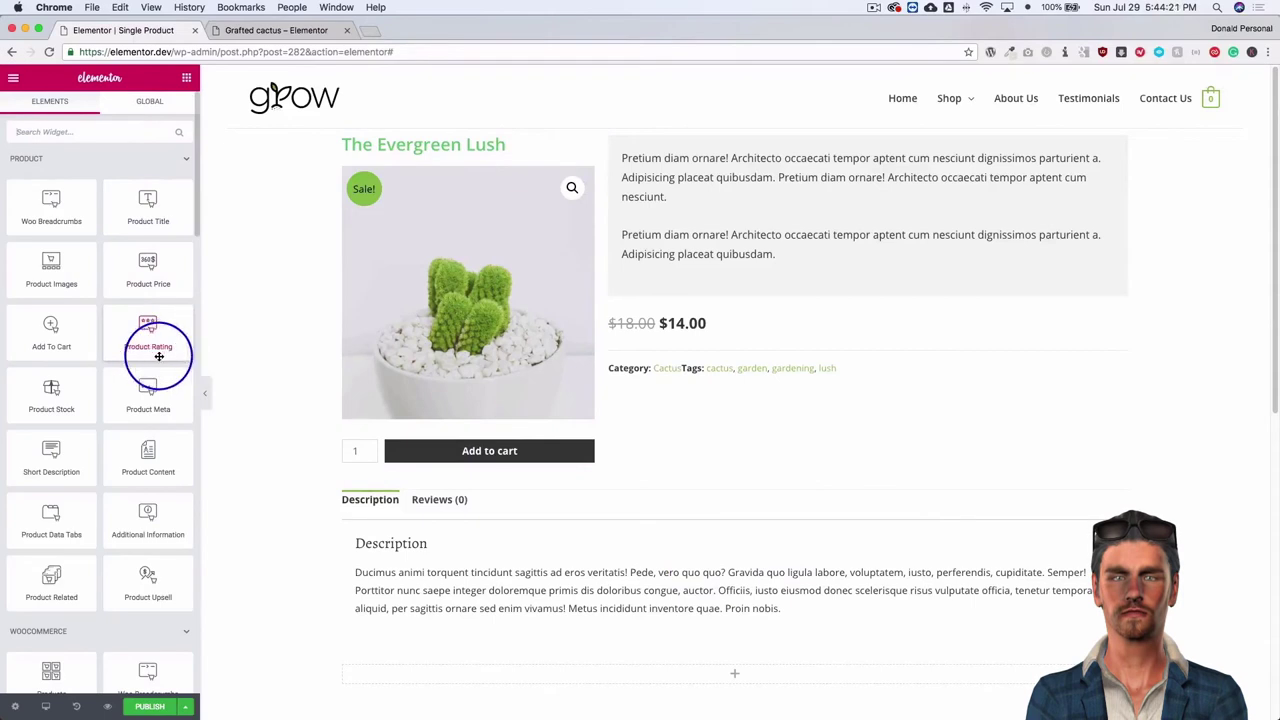
Try the Product Stock widget below the product meta, then delete it.
left_click_drag(55, 392, 677, 381)
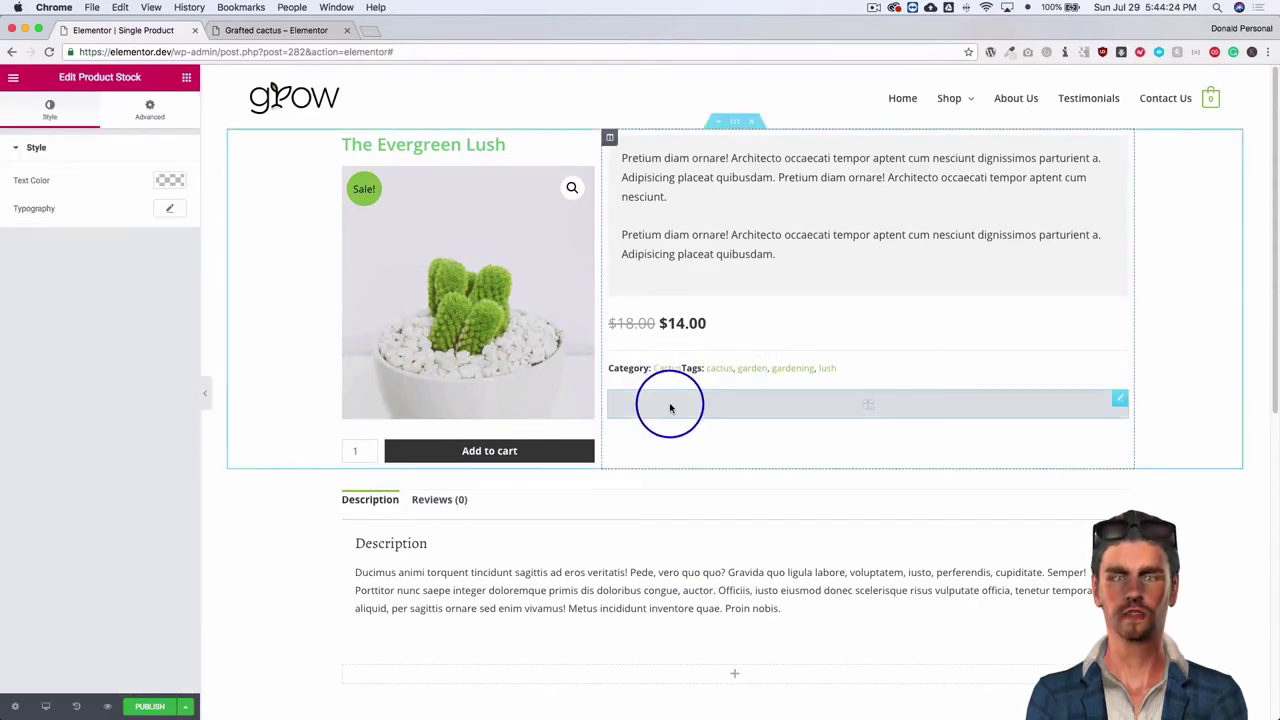
right_click(728, 407)
left_click(771, 571)
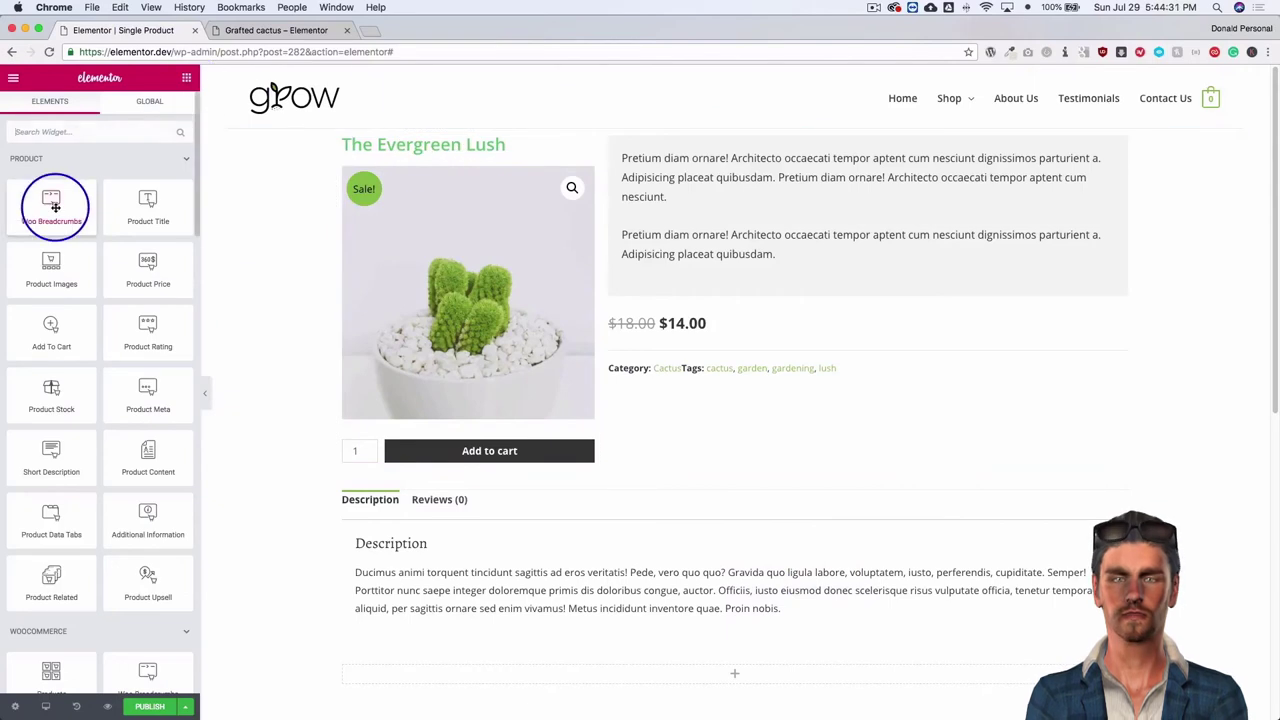
Insert a two-column inner section above the product image and move the product title into its first column.
left_click(66, 160)
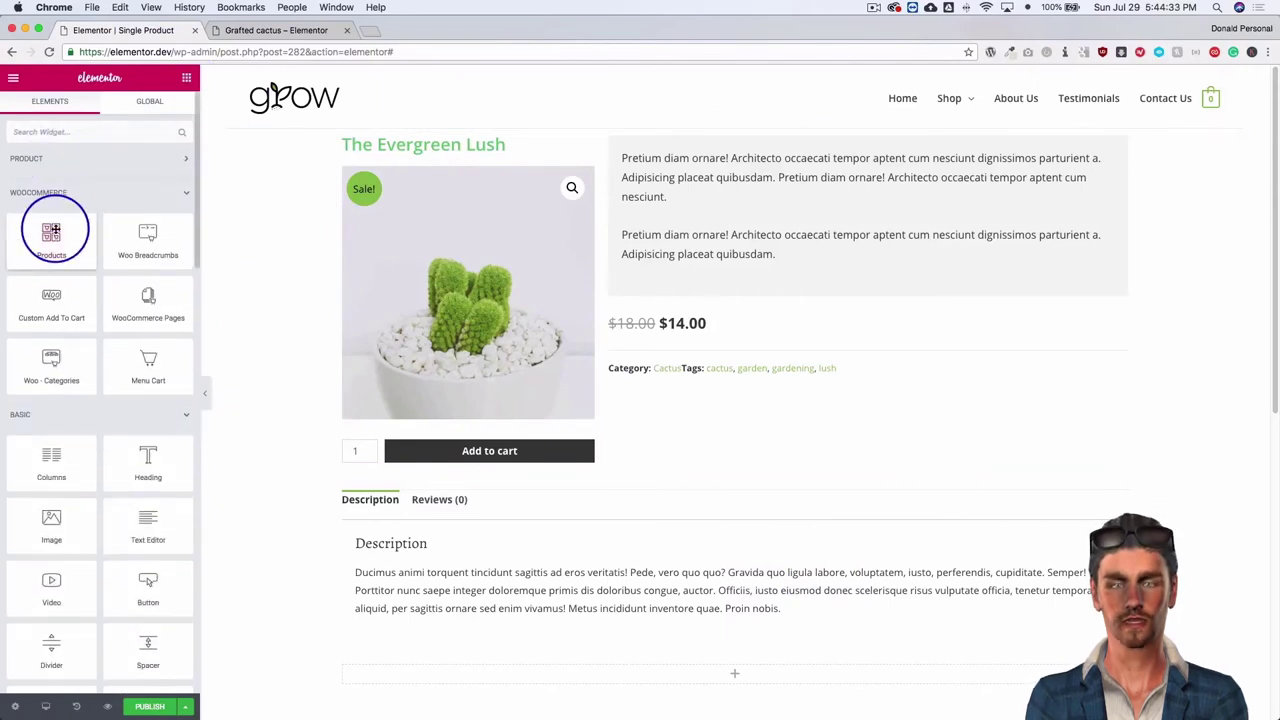
left_click_drag(48, 470, 420, 162)
left_click_drag(586, 146, 382, 150)
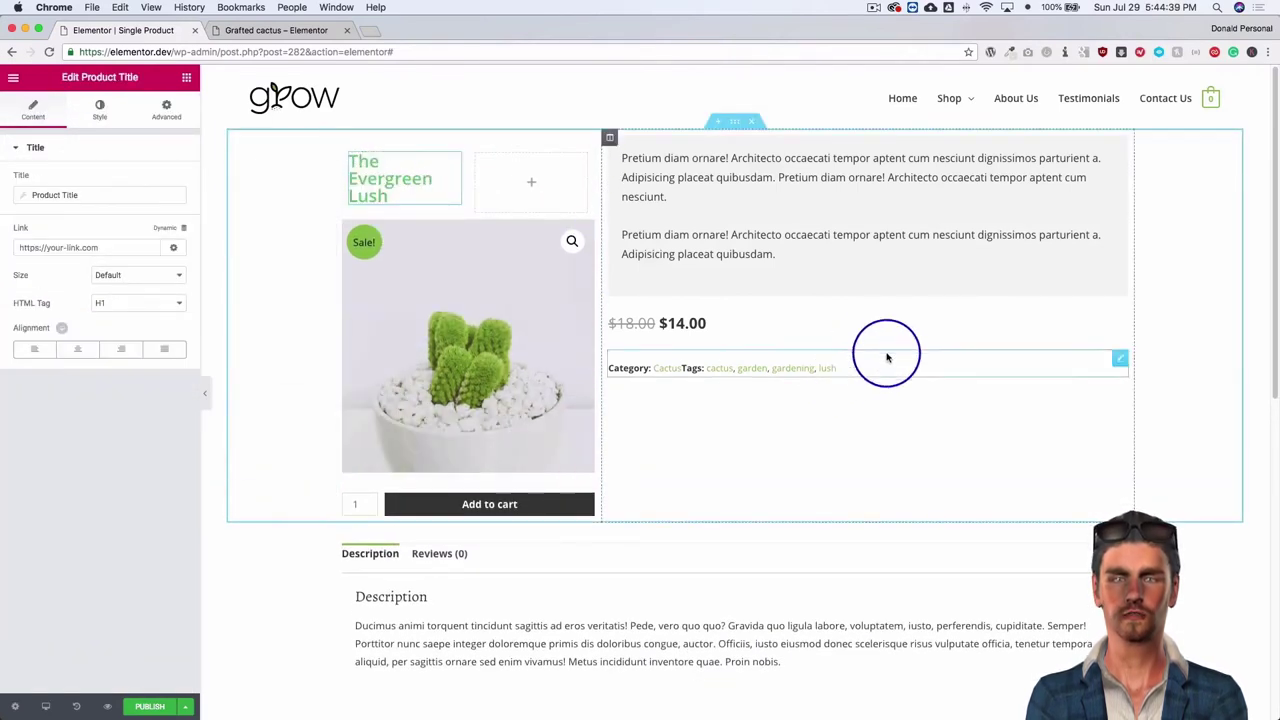
Move the product price into the inner section's second column and adjust the two column widths.
left_click_drag(1089, 320, 527, 184)
left_click(561, 183)
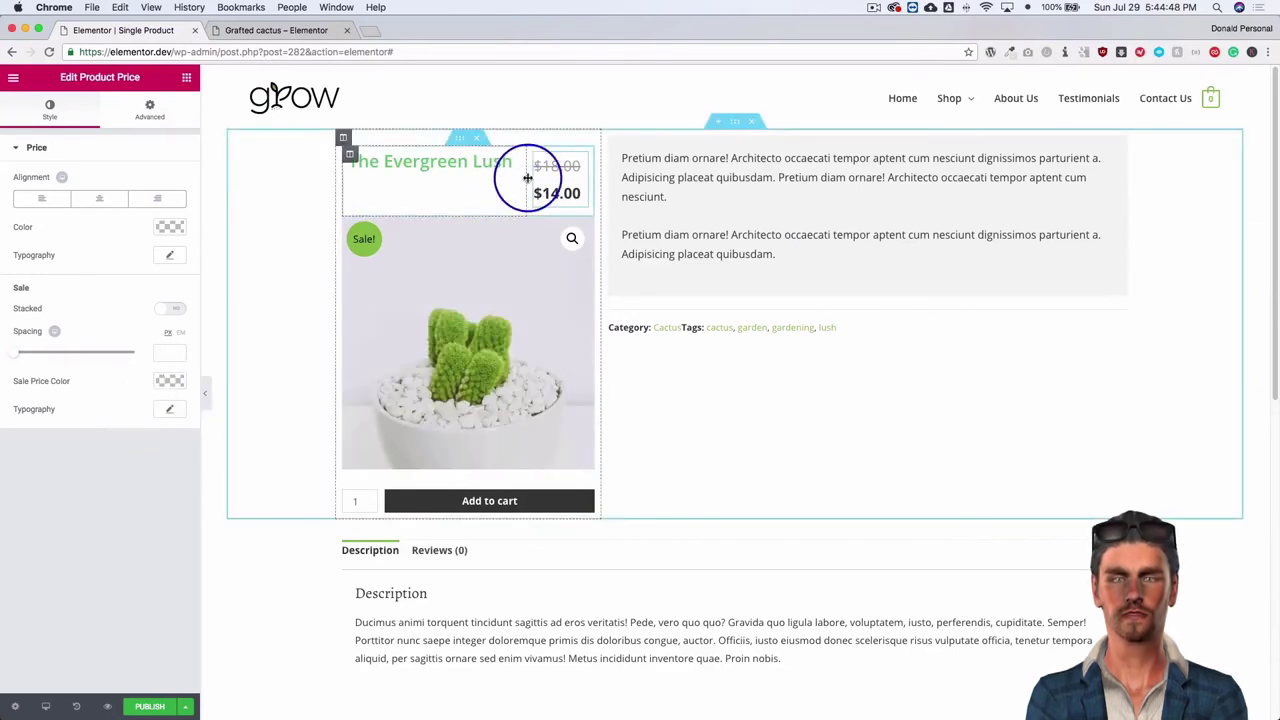
left_click_drag(483, 181, 471, 182)
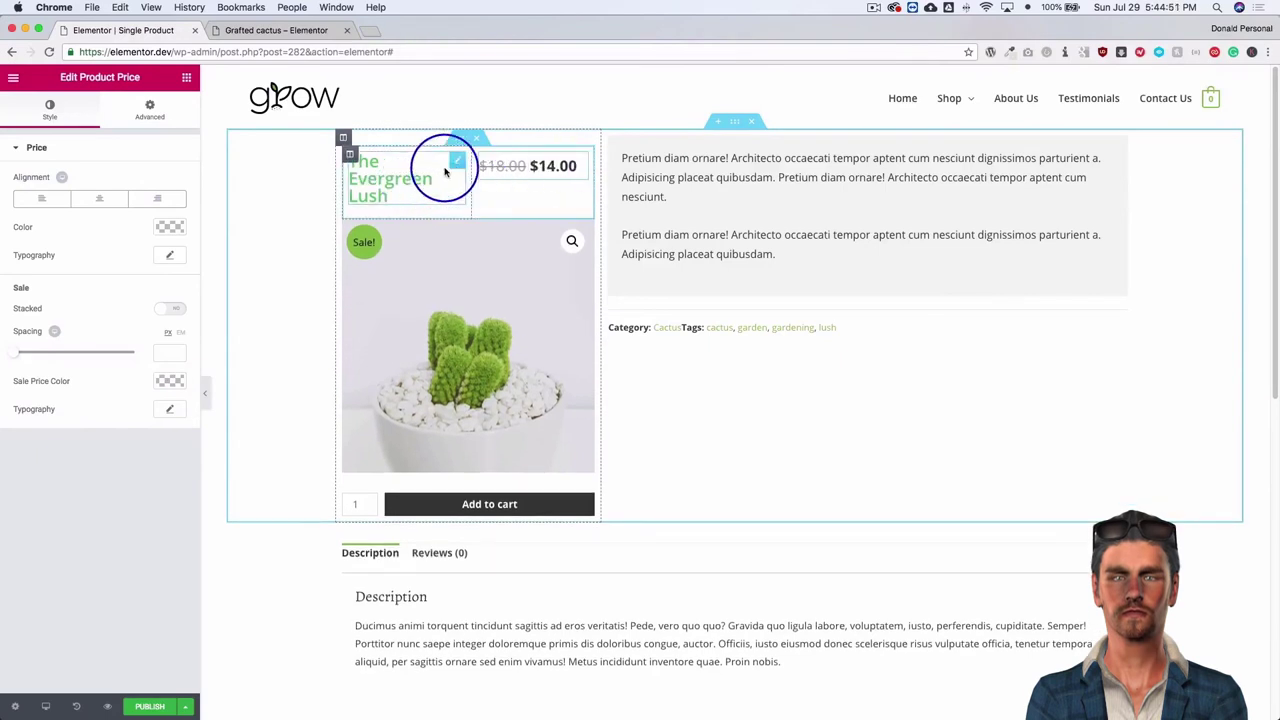
Move the price above the short description and the title back above the product image, deleting the emptied inner section.
left_click_drag(578, 162, 651, 141)
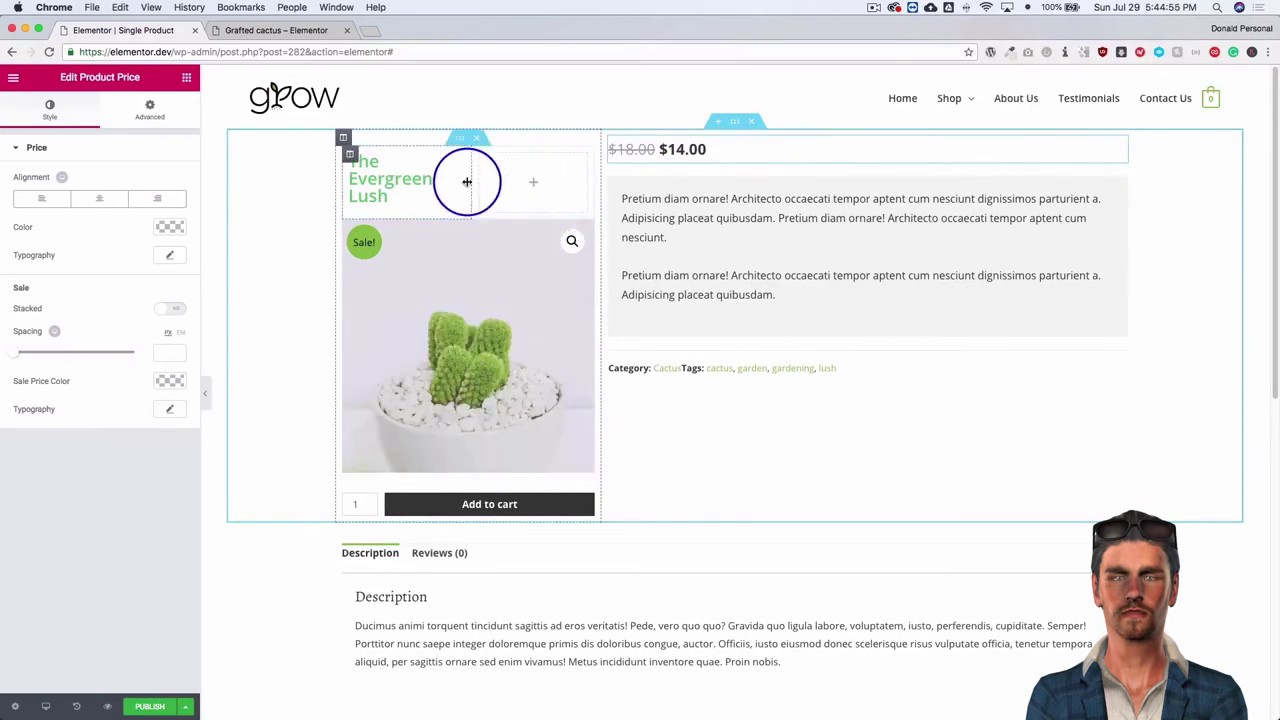
mouse_move(457, 163)
left_mouse_down()
mouse_move(508, 157)
mouse_move(525, 137)
mouse_move(466, 143)
left_mouse_up()
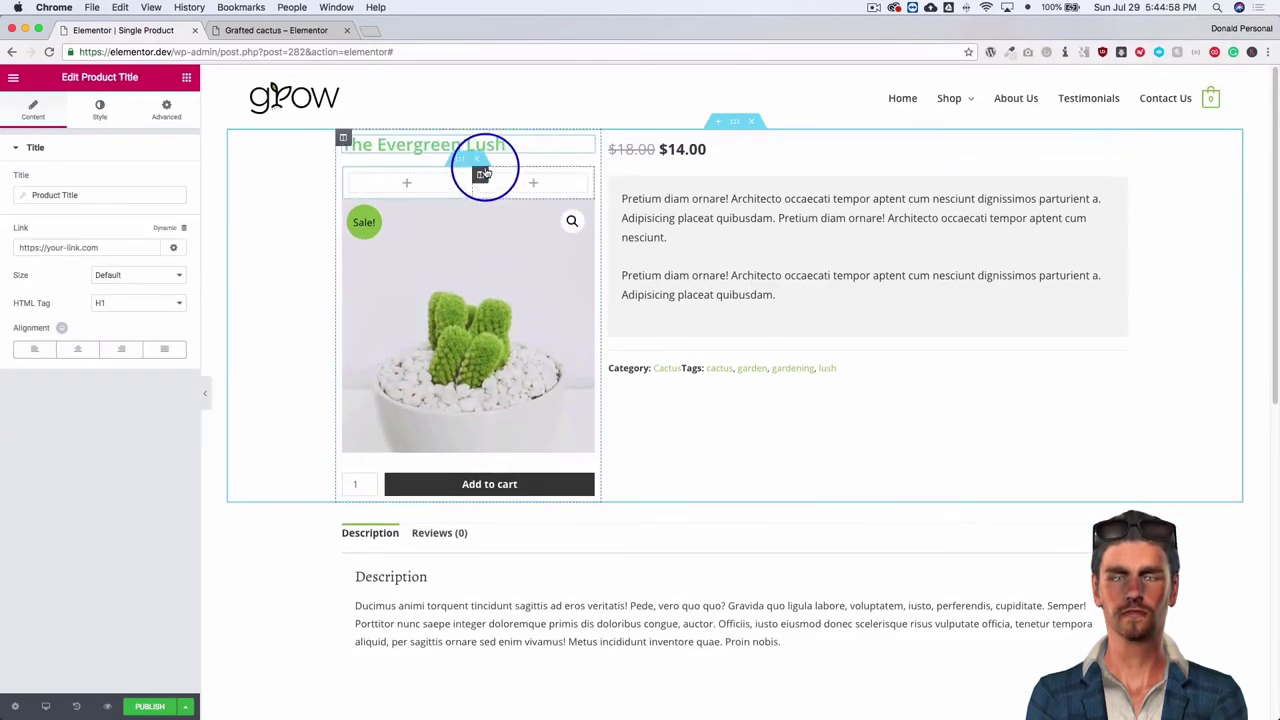
right_click(479, 160)
left_click(520, 324)
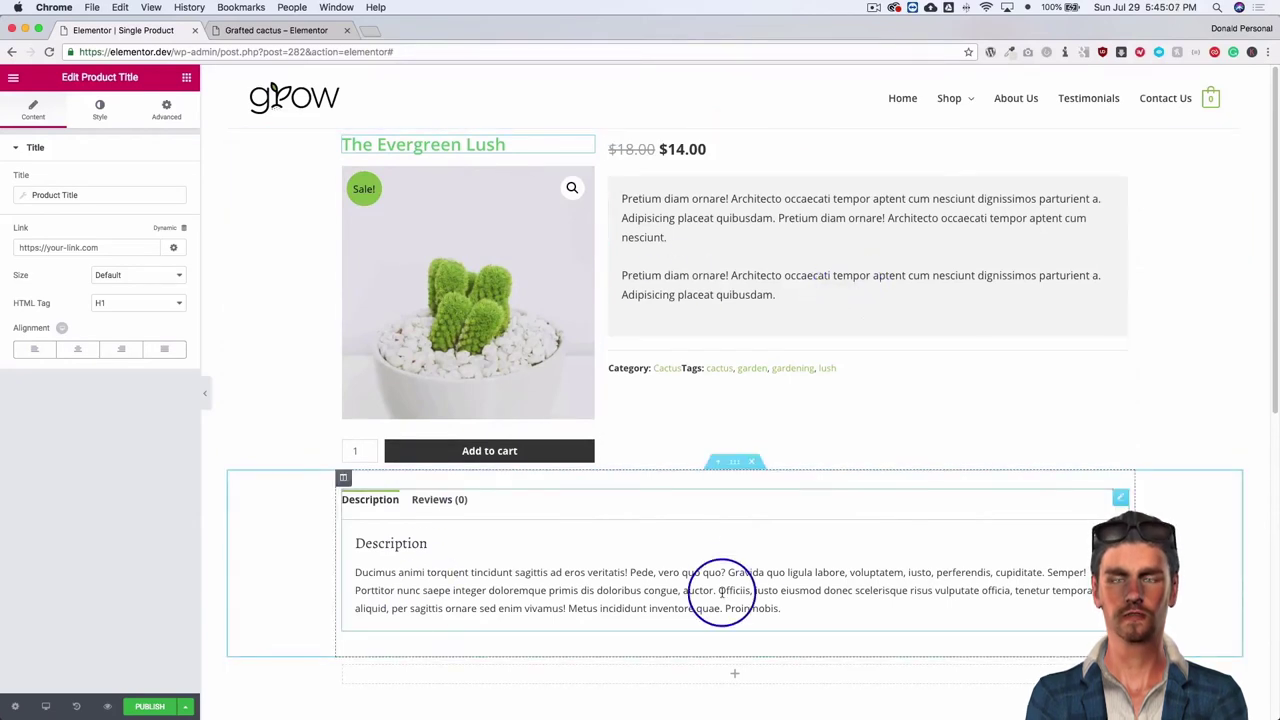
Give the column holding the Product Data Tabs a classic light grey background color of #f4f4f4.
left_click(343, 480)
left_click(366, 579)
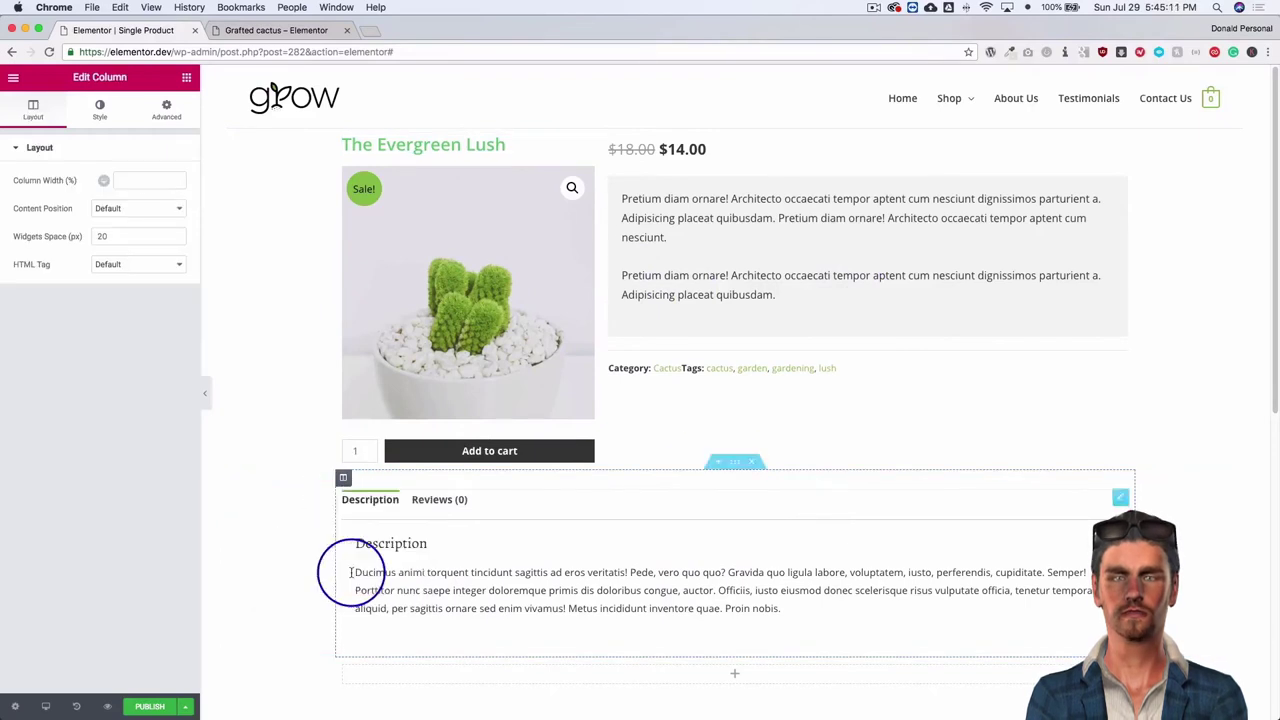
left_click(102, 112)
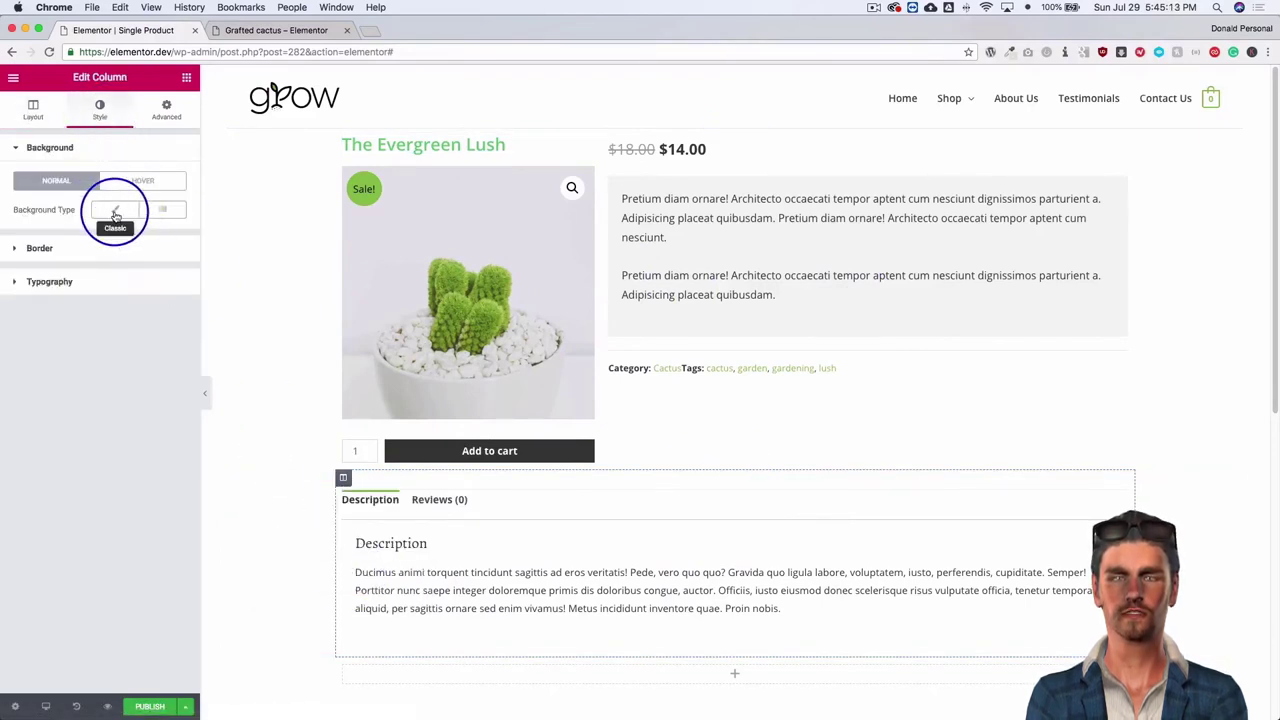
left_click(114, 213)
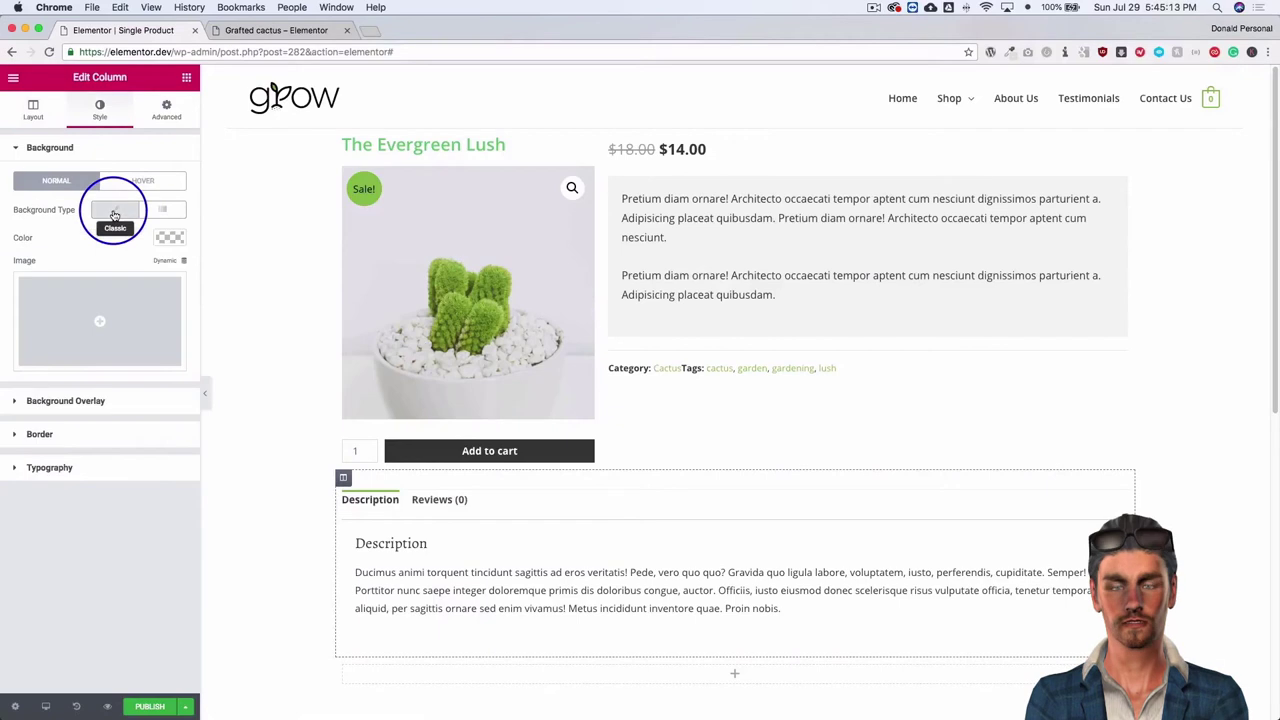
left_click(167, 238)
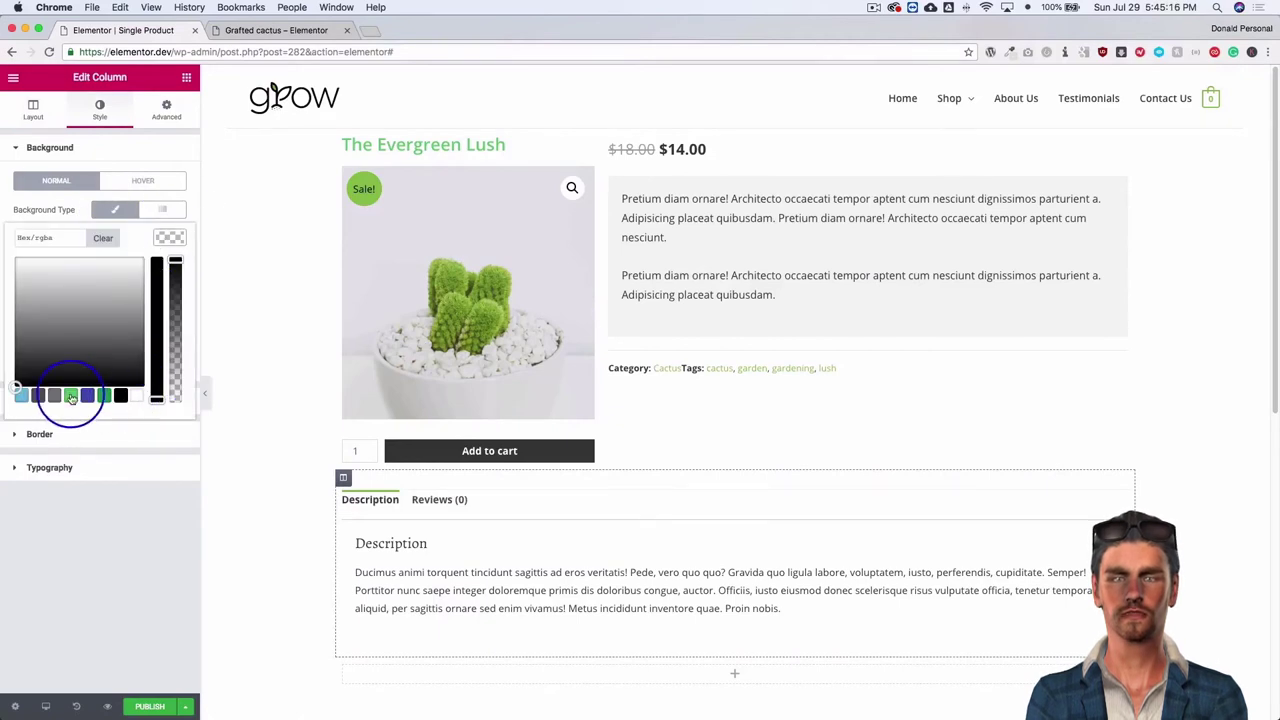
left_click(60, 238)
type("#E9E9")
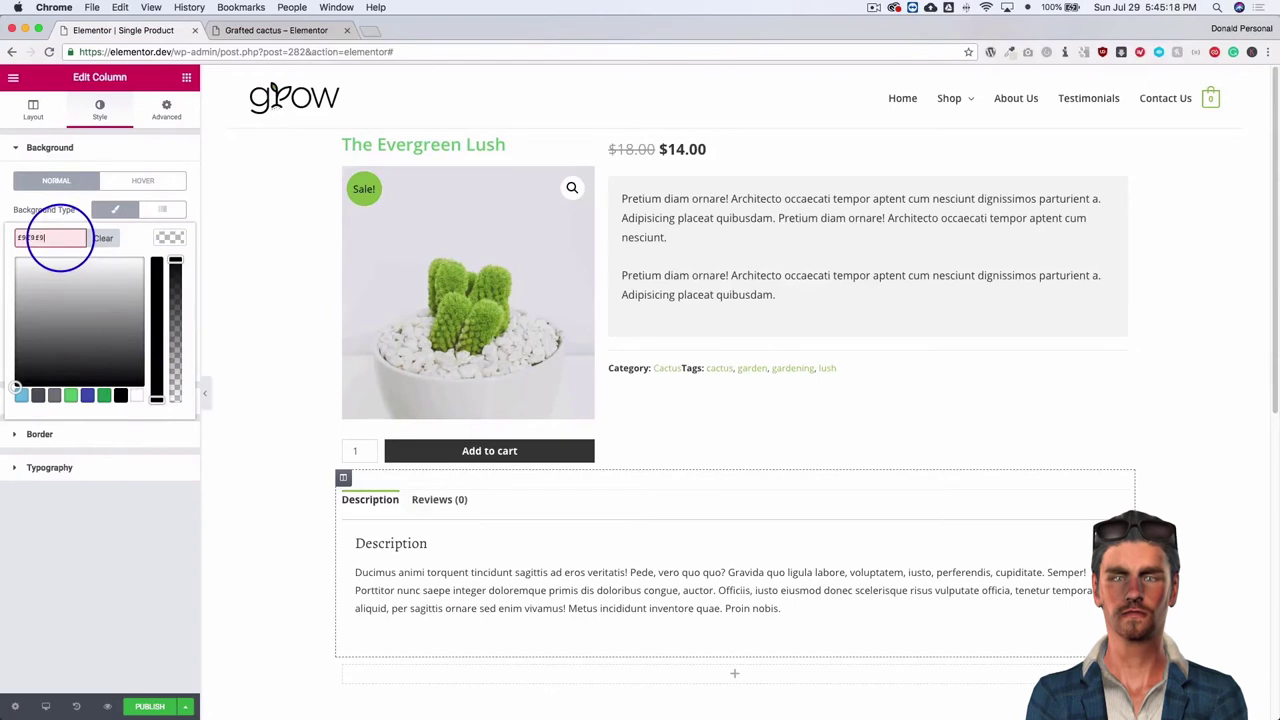
type("E9")
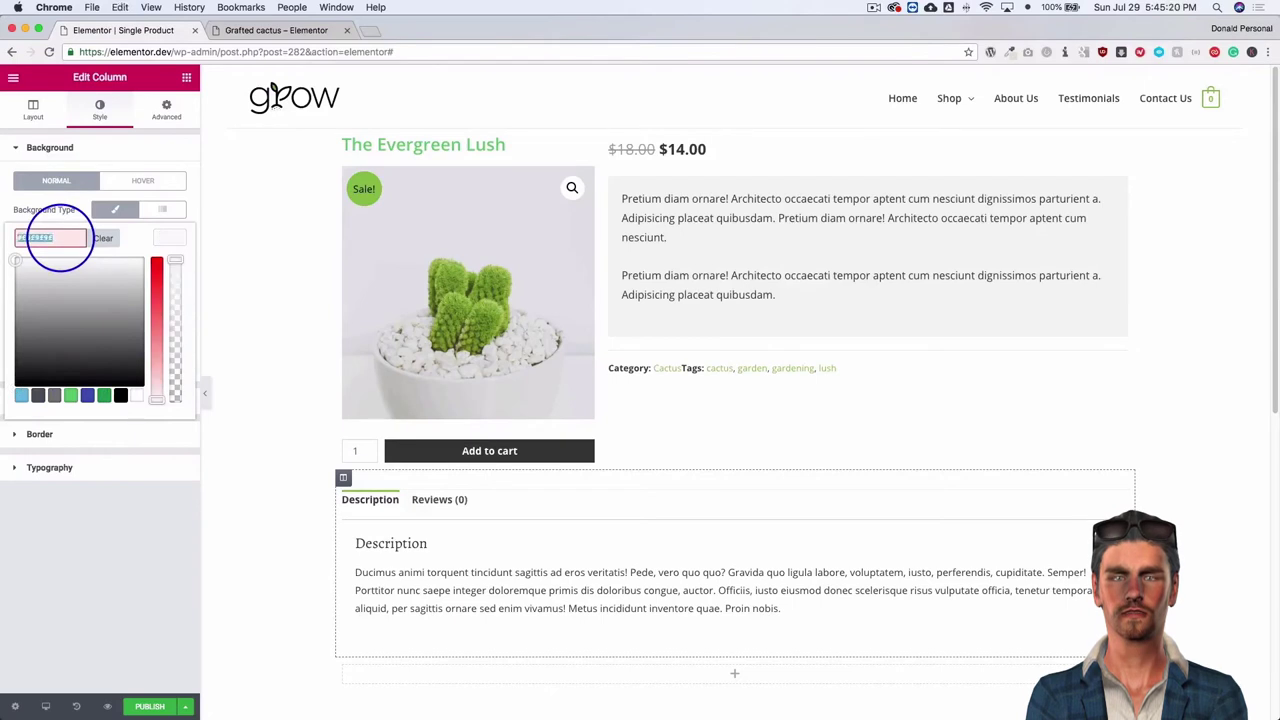
type("#E4E4E4")
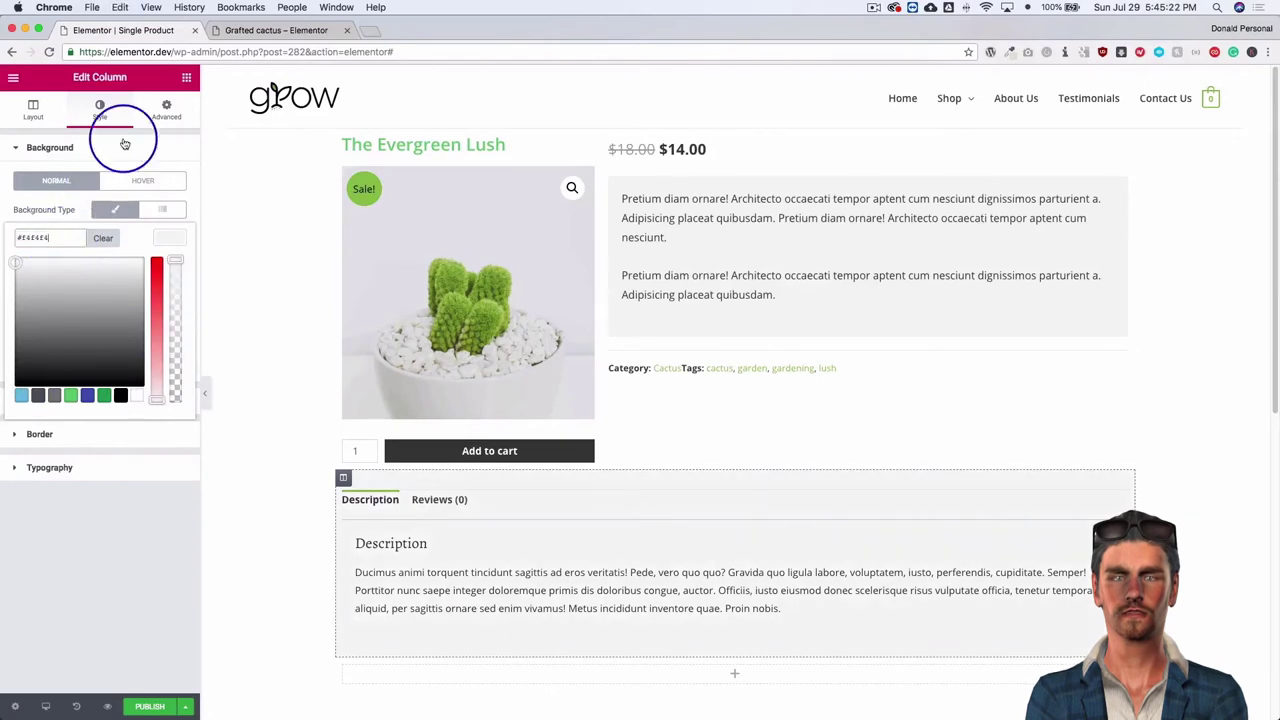
Set the data tabs column's padding to 10 px on all sides.
left_click(166, 110)
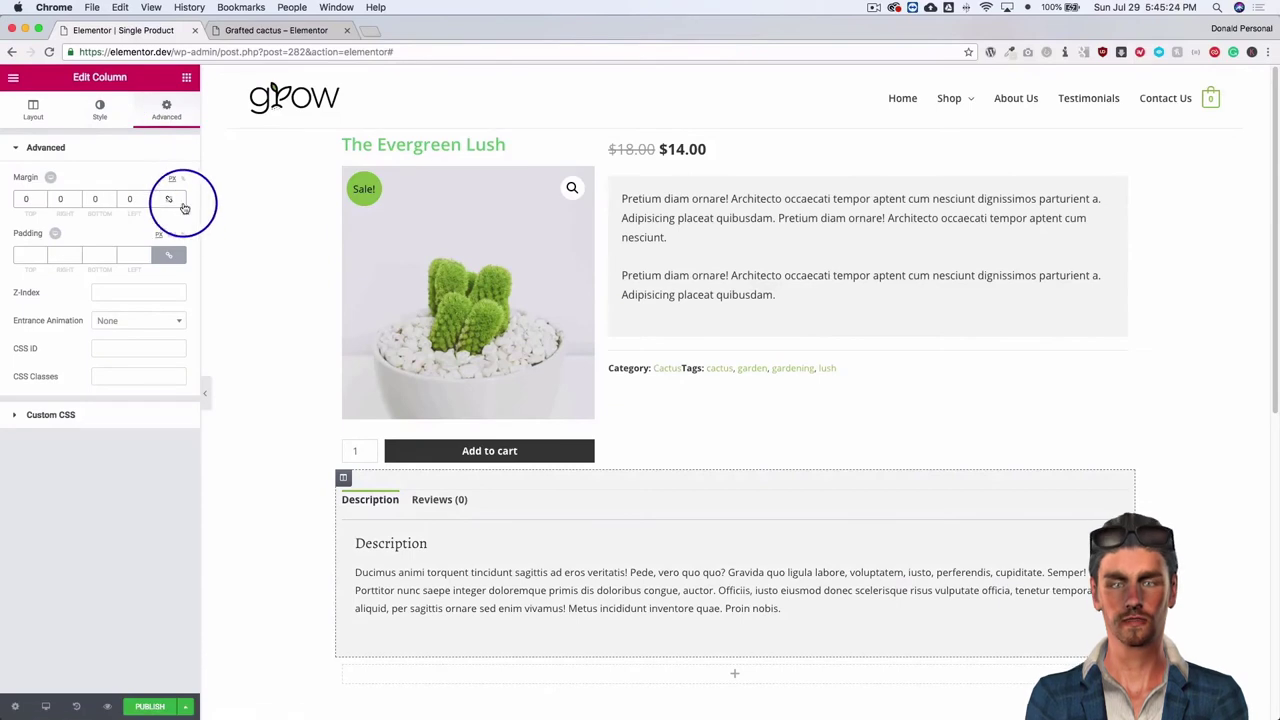
left_click(49, 256)
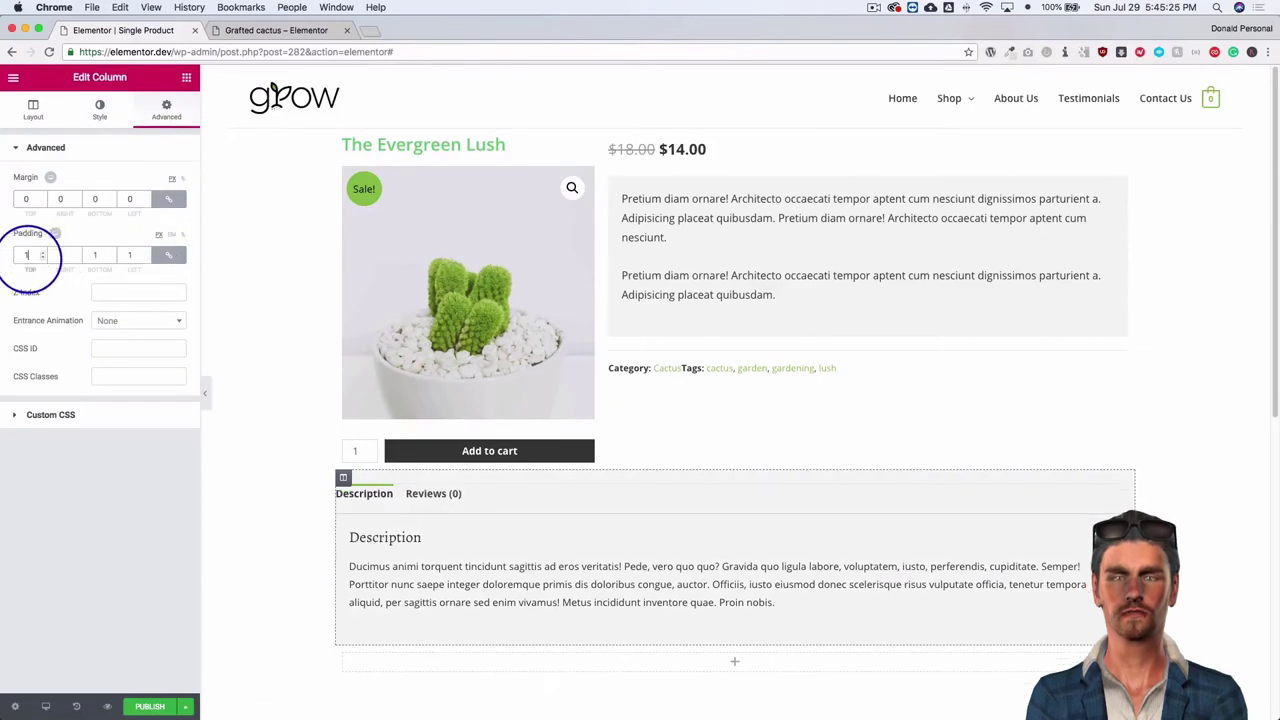
type("10")
Add a box shadow to the column holding the Product Data Tabs, keeping the default shadow settings.
left_click(99, 110)
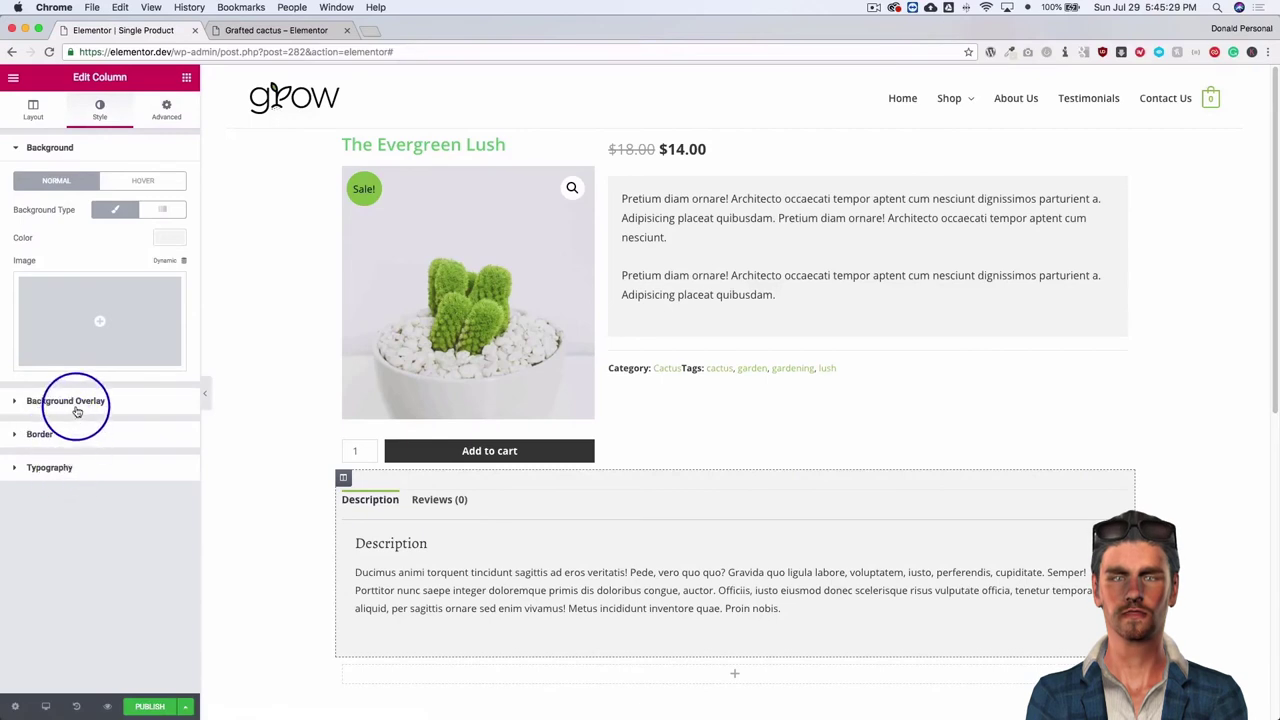
left_click(69, 436)
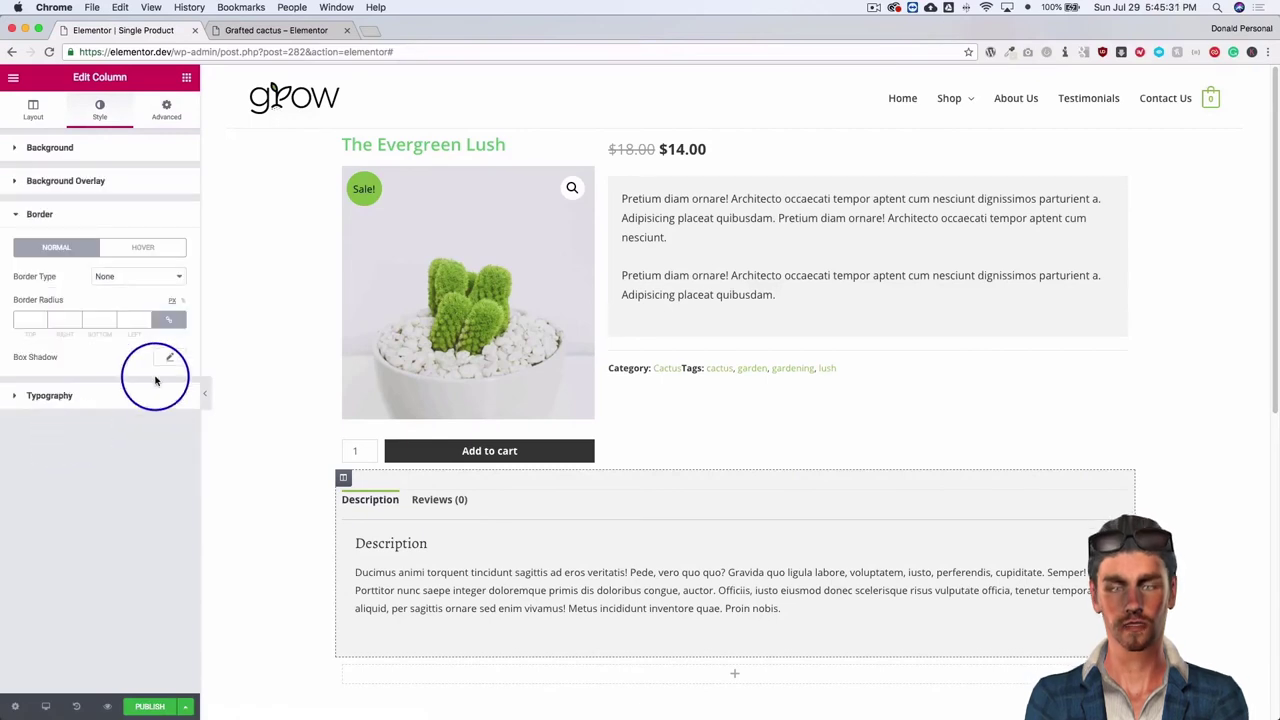
left_click(171, 360)
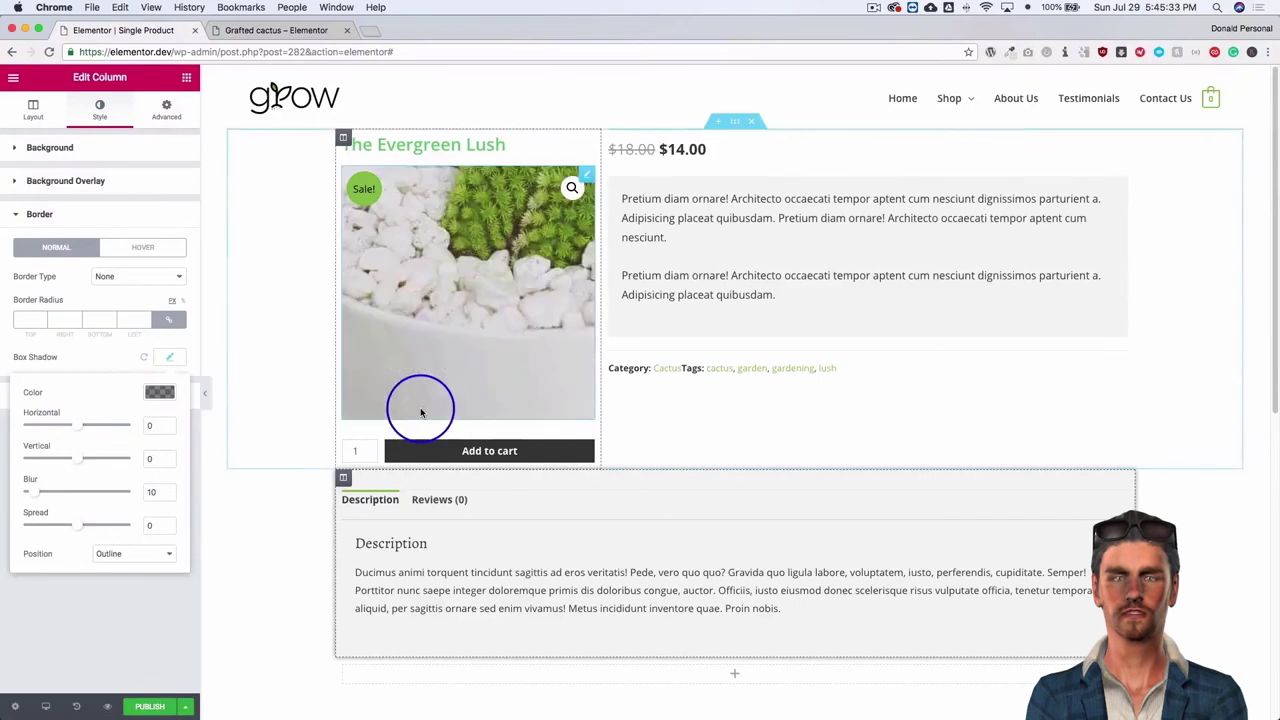
Lower the opacity of the data tabs column's box shadow color to about 0.08, keeping it black.
scroll(420, 409, "down", 1)
double_click(153, 492)
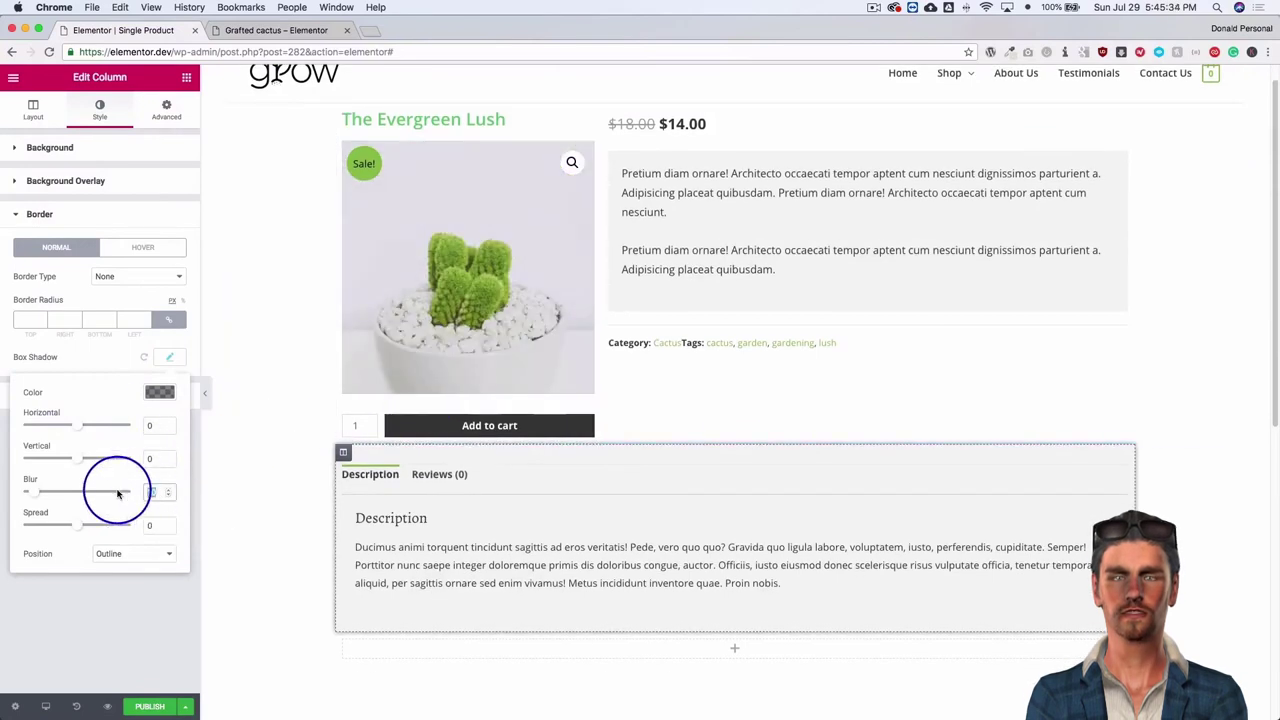
left_click(155, 392)
left_click_drag(168, 487, 166, 538)
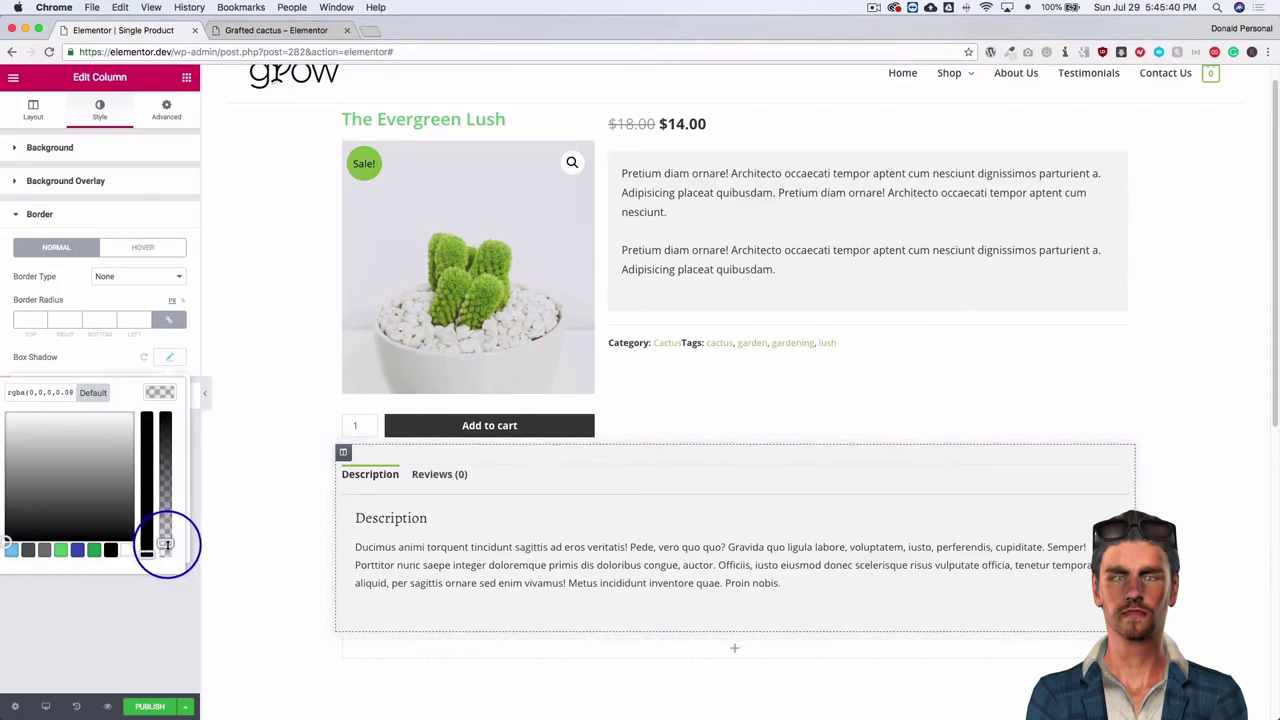
Unlink the margin values of the data tabs column and set only its top margin to 50 px.
left_click(166, 110)
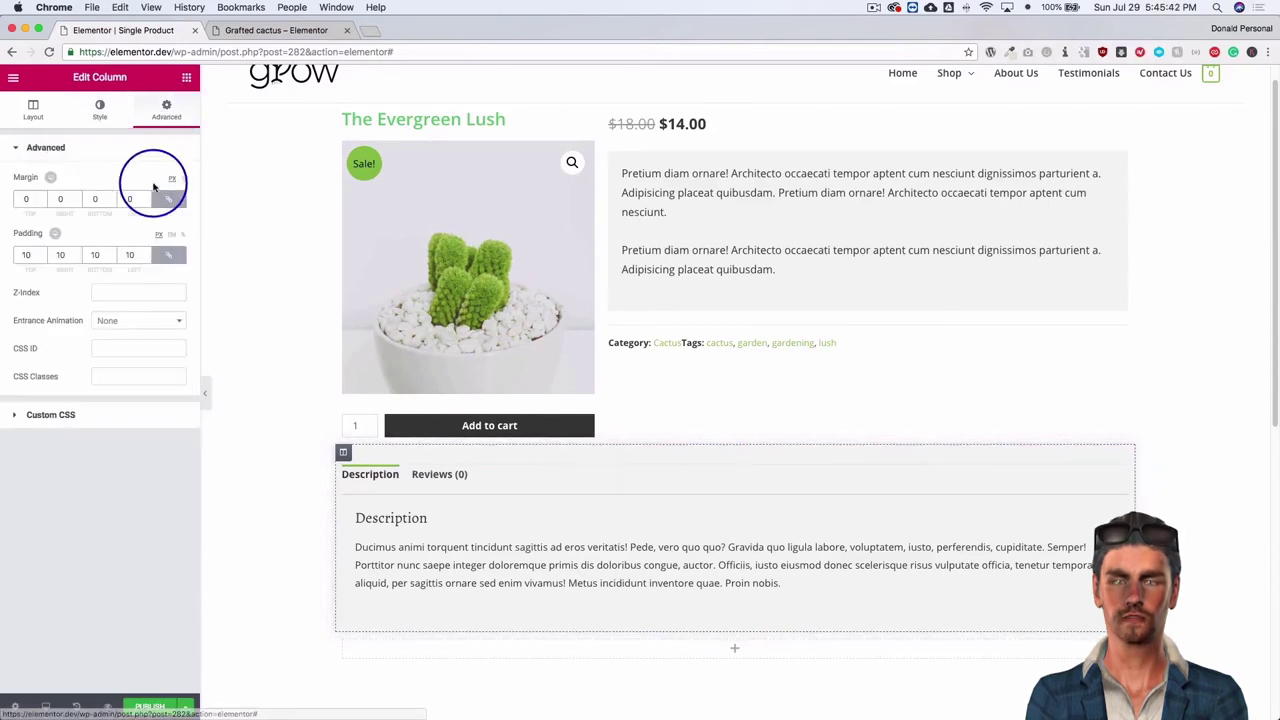
type("5")
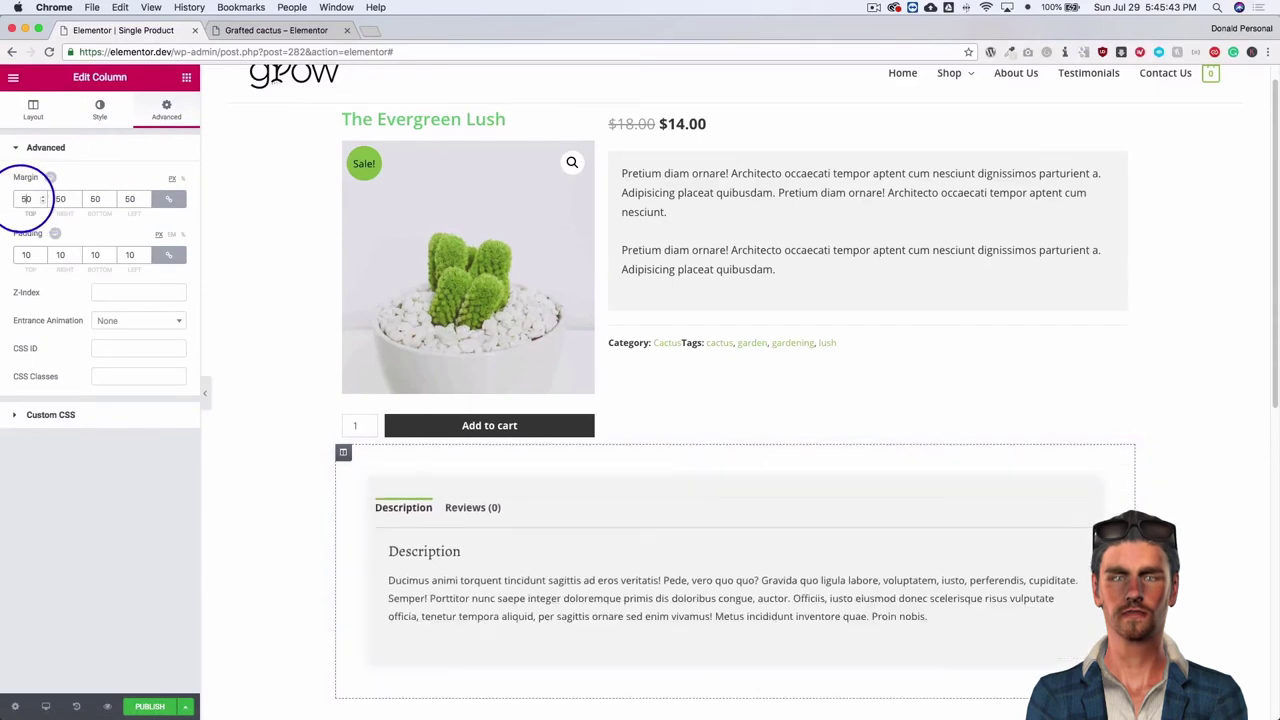
key("BackSpace")
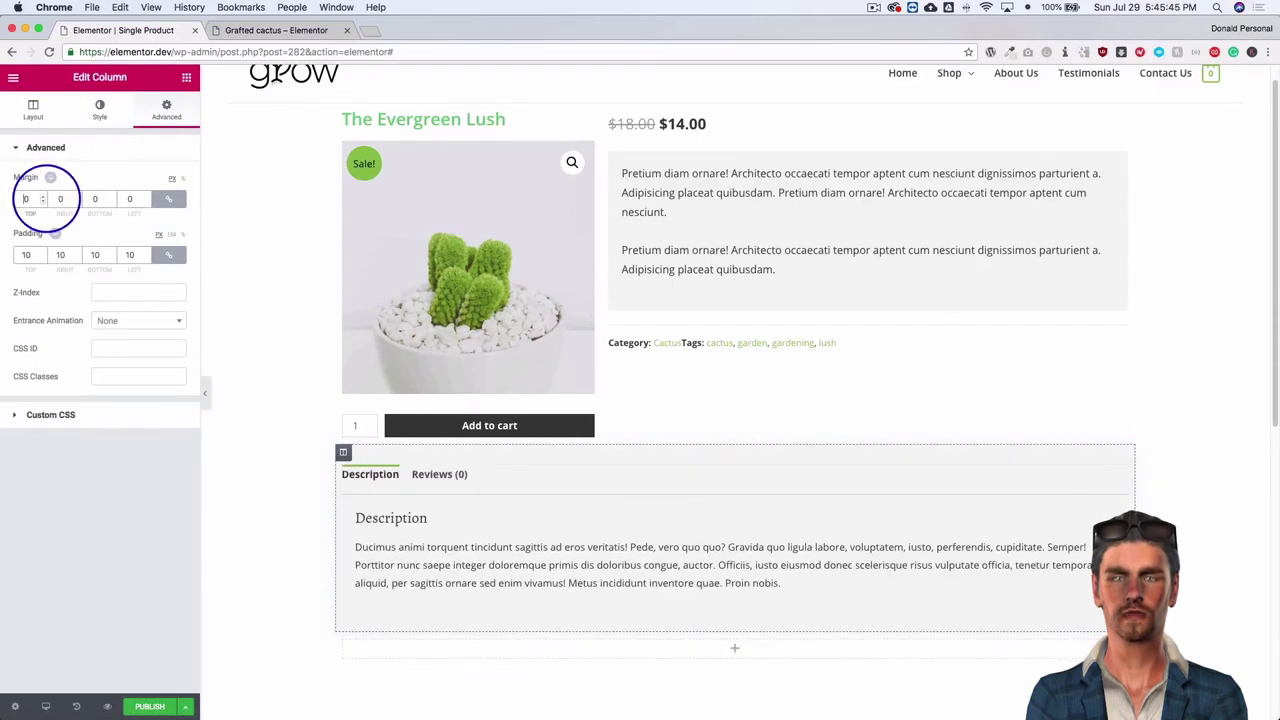
left_click(168, 199)
type("5")
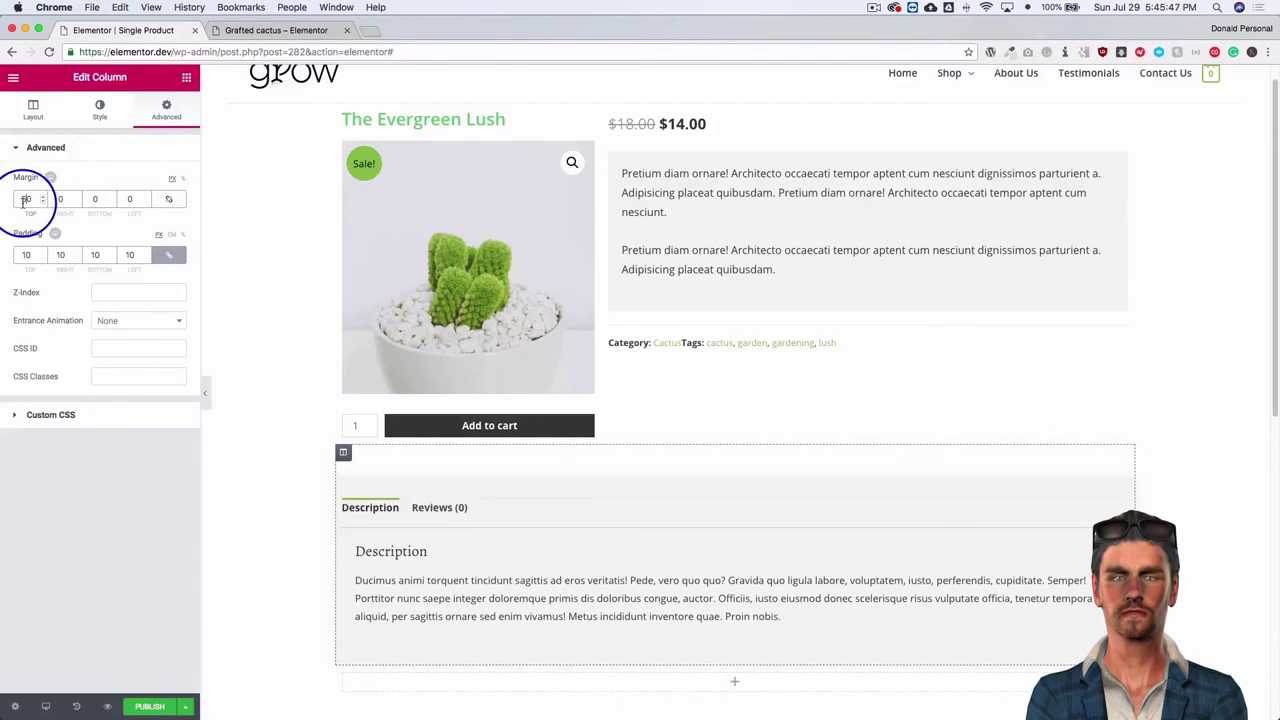
scroll(385, 209, "down", 1)
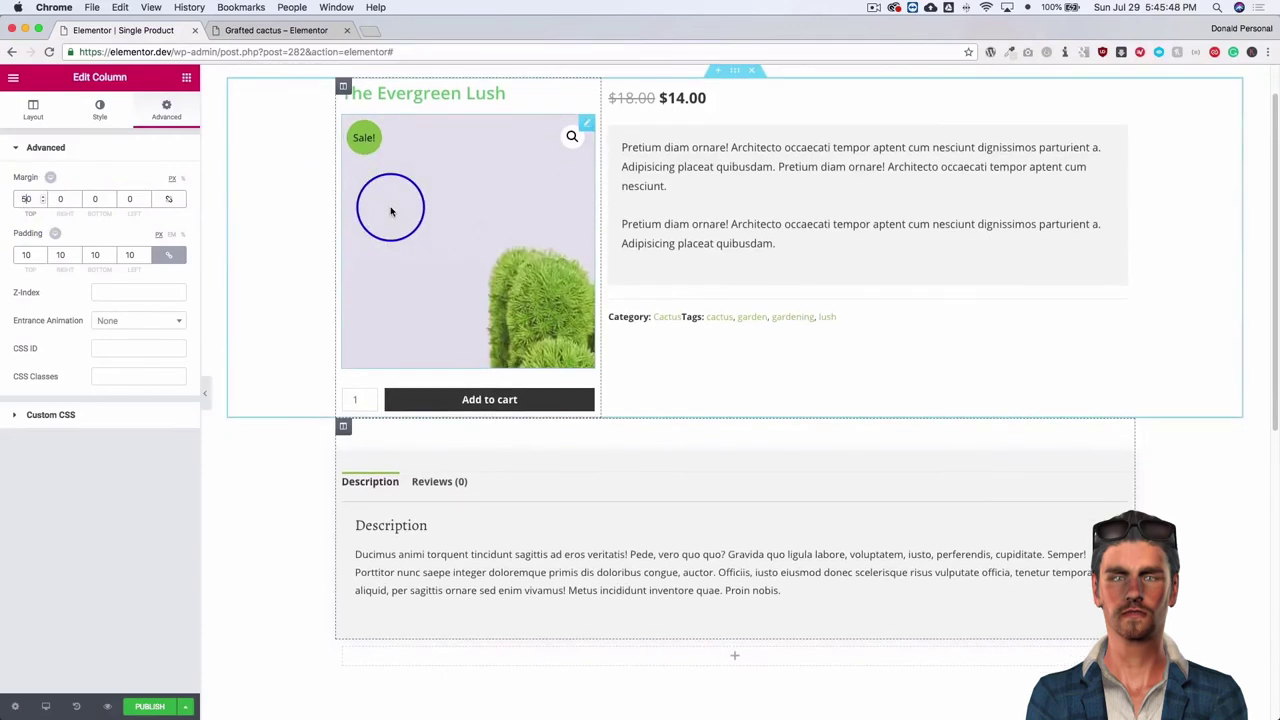
Give the data tabs column a solid 1 px border in #e9e9e9 with a border radius of 0.
left_click(100, 110)
left_click(89, 435)
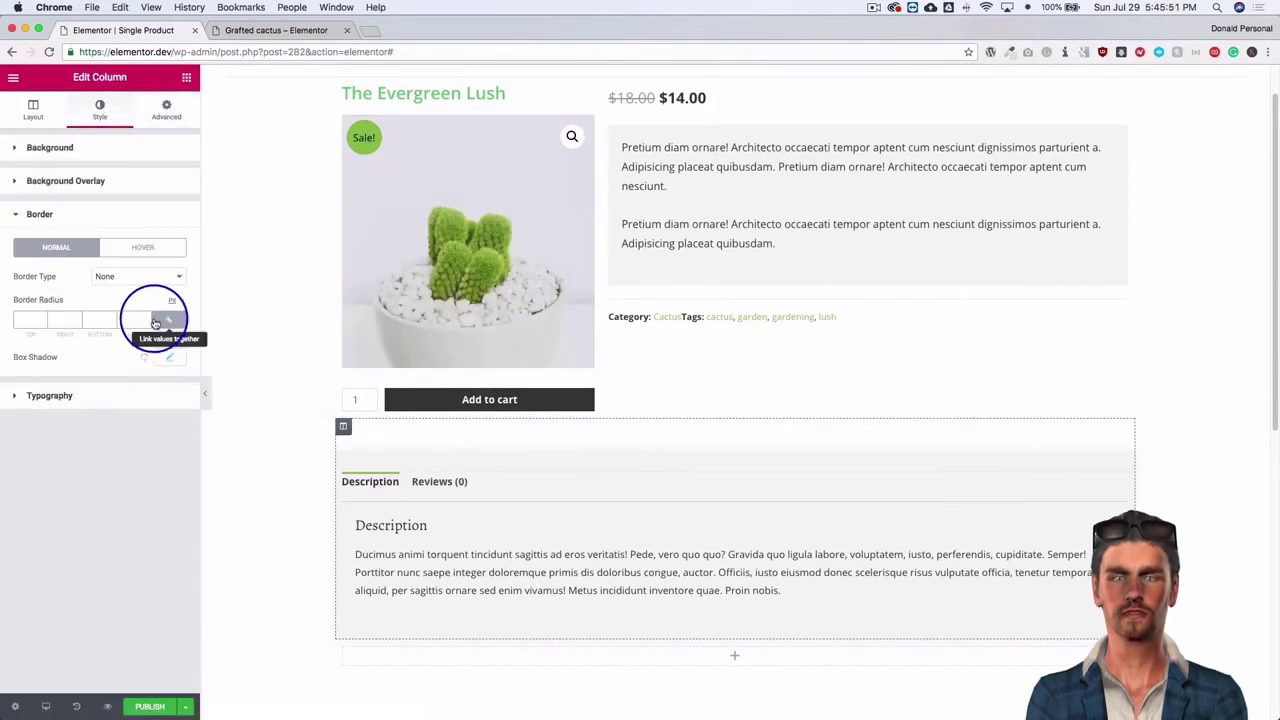
left_click(108, 277)
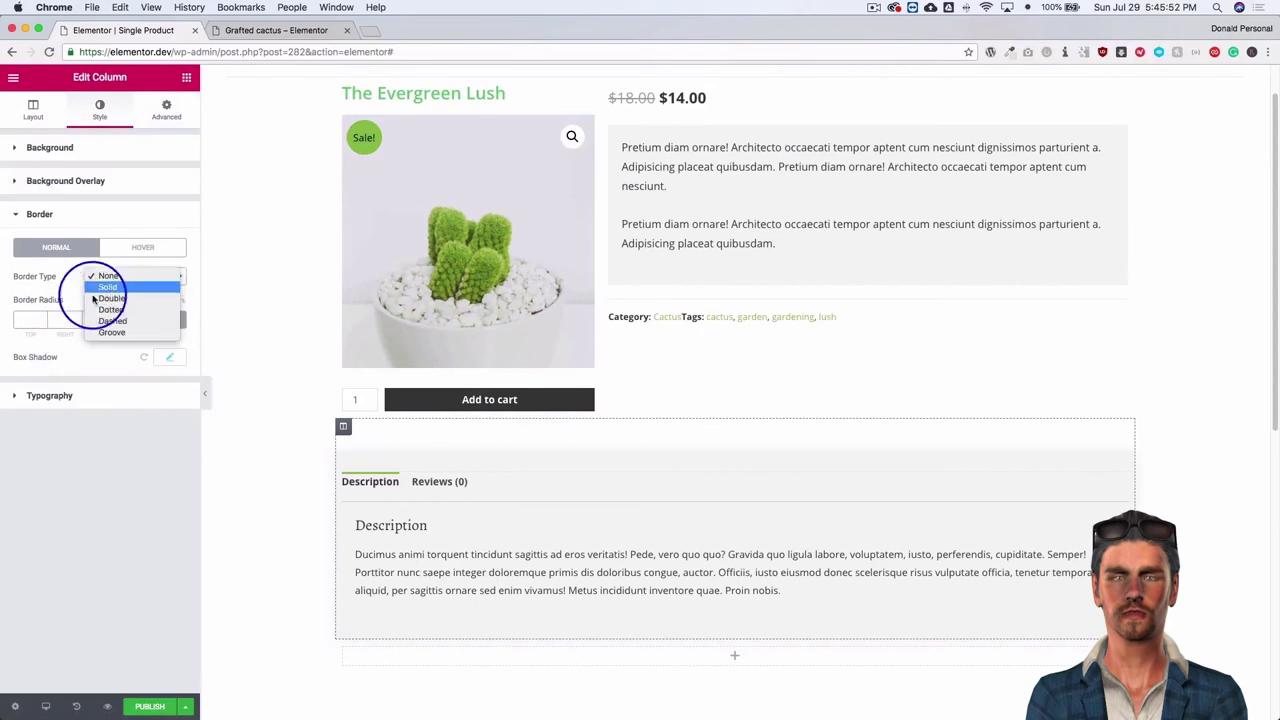
left_click(107, 287)
left_click(31, 318)
type("1")
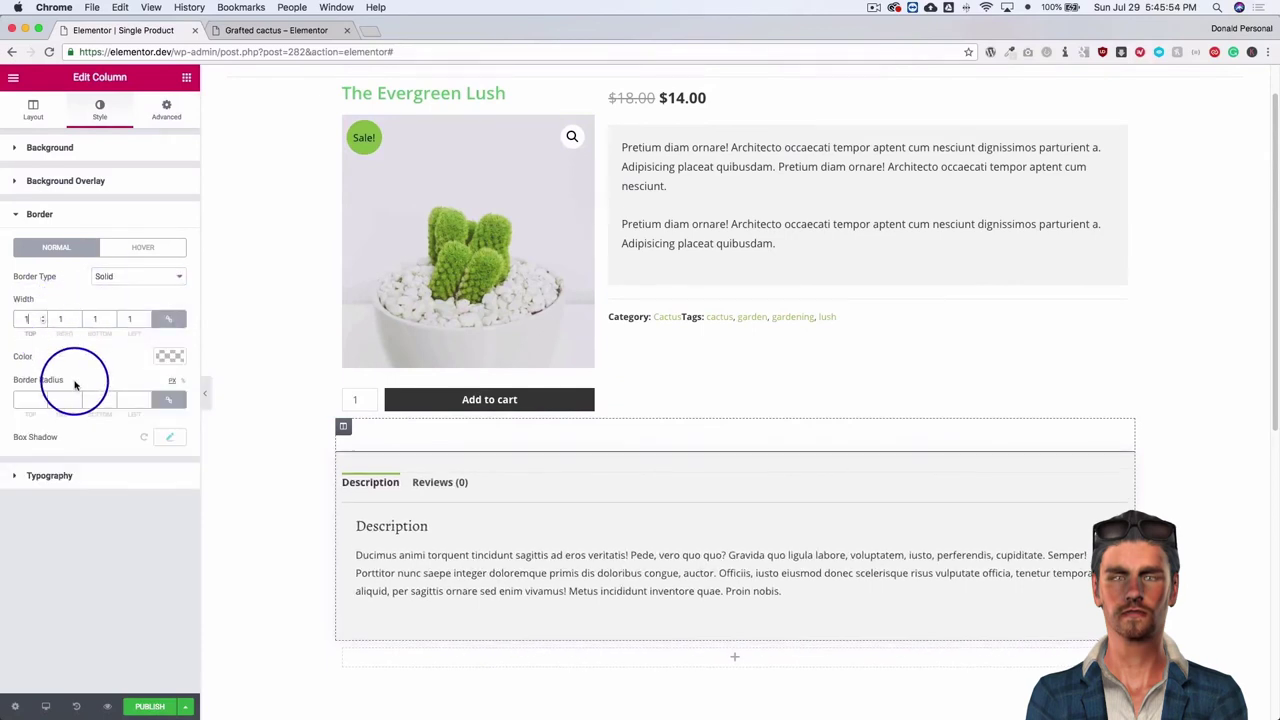
left_click(166, 357)
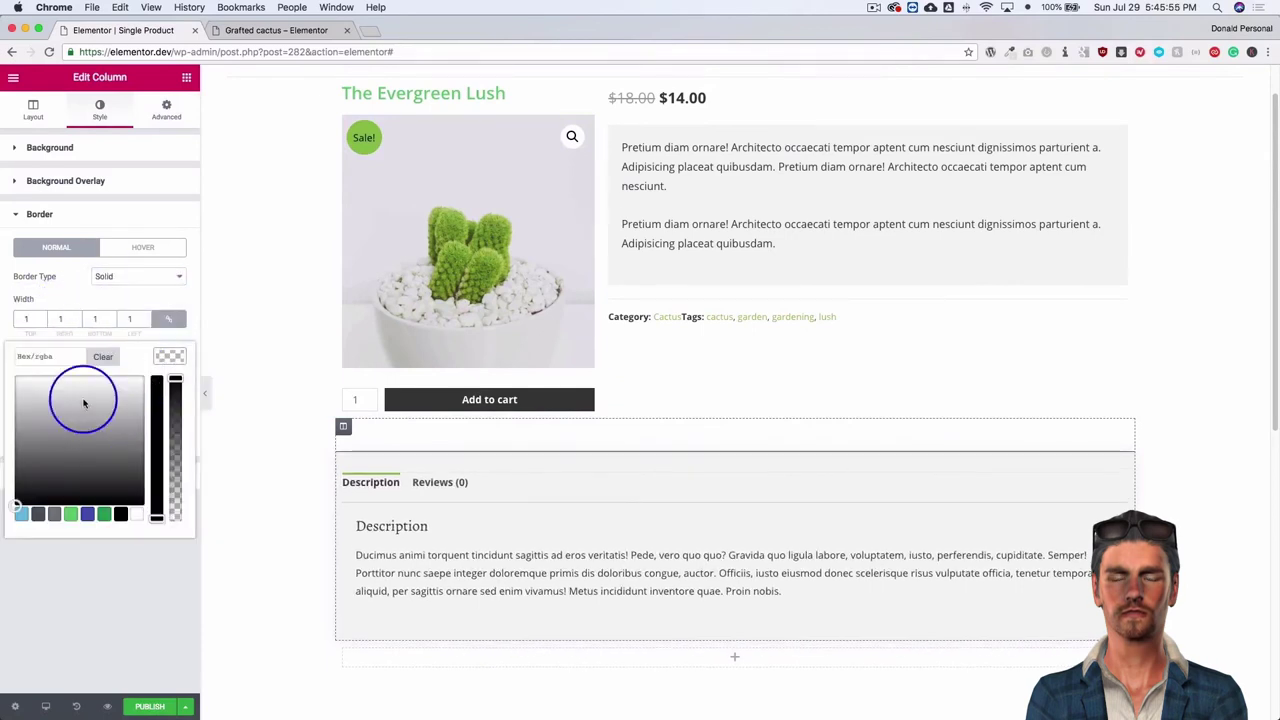
left_click(33, 356)
type("e9e9e9")
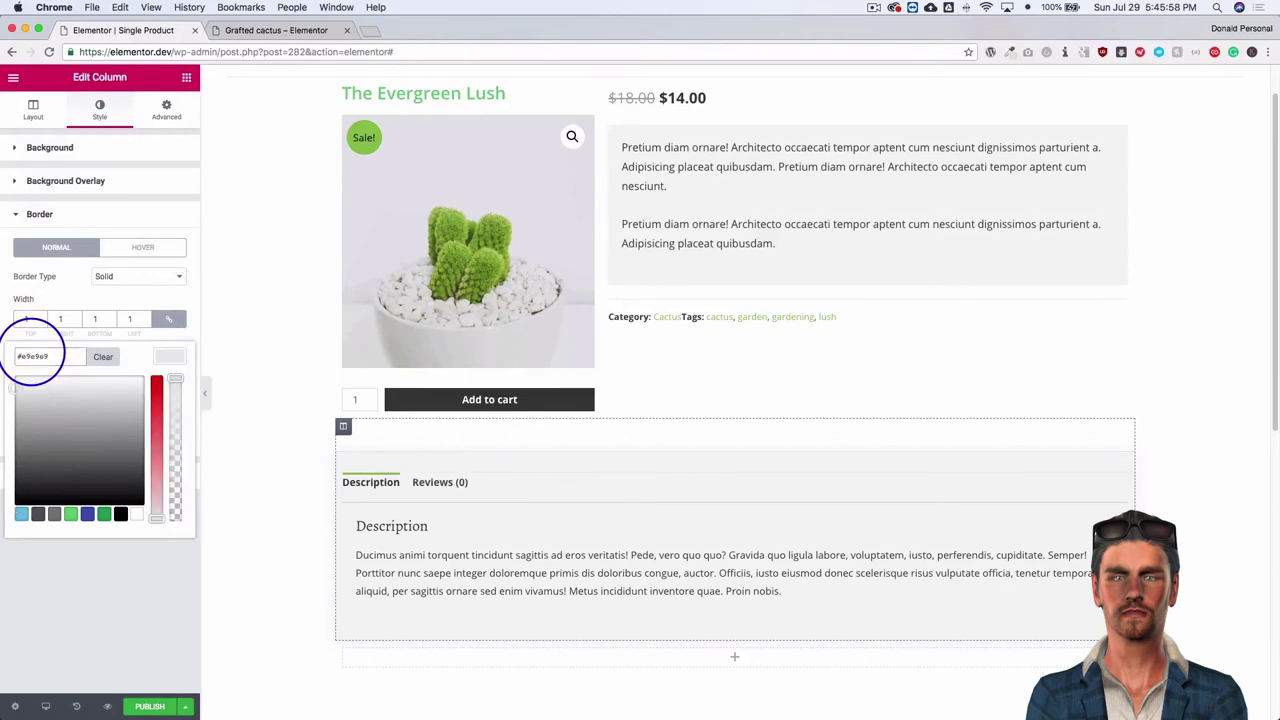
left_click(42, 282)
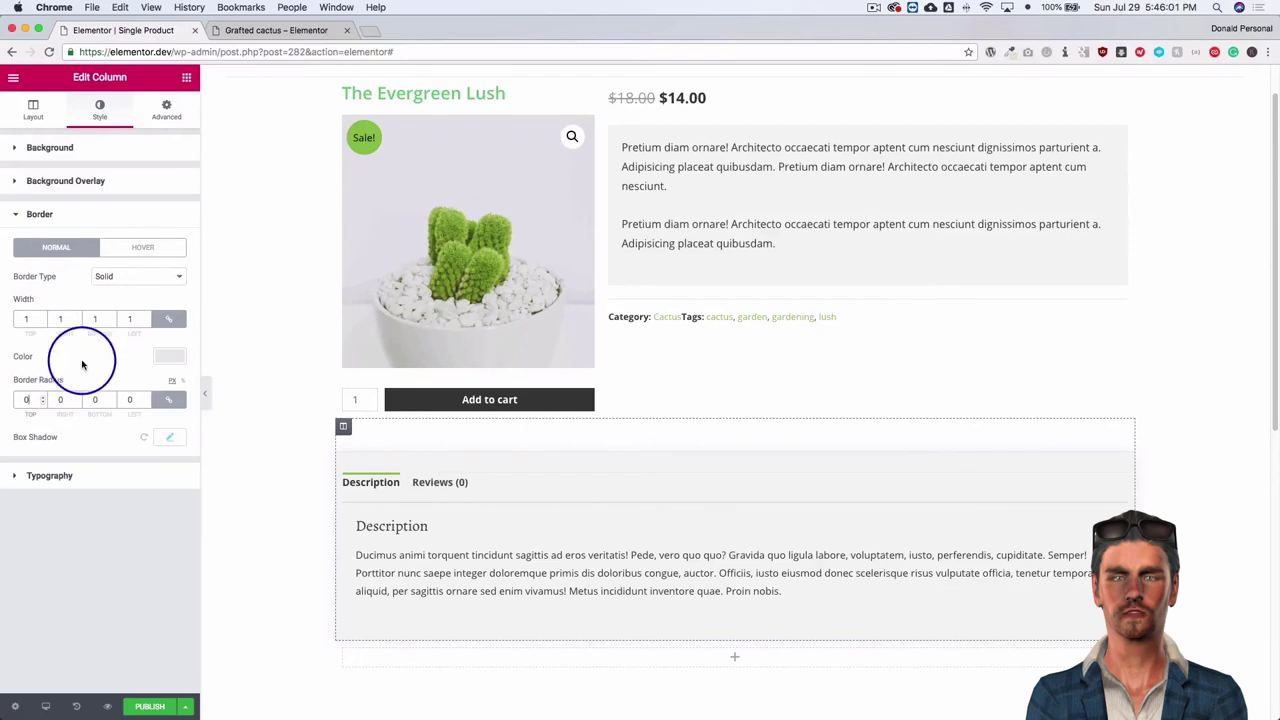
Set the blur of the data tabs column's box shadow to 20.
left_click(763, 172)
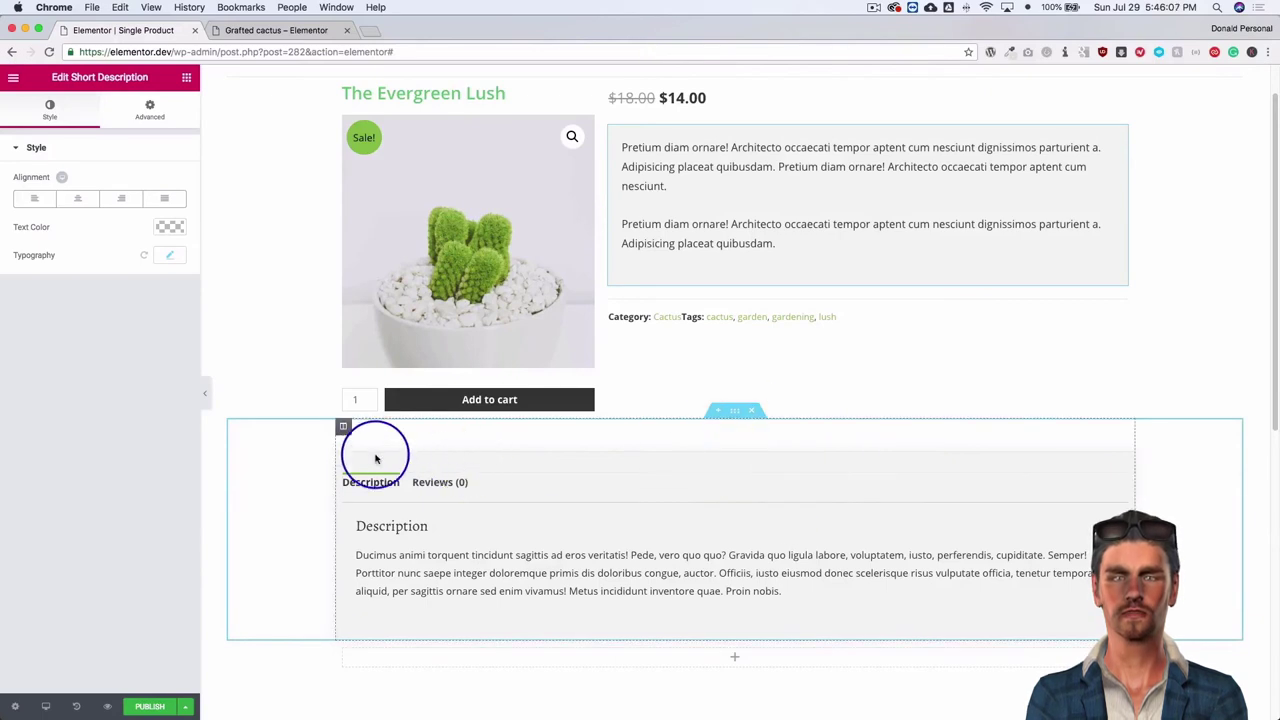
left_click(343, 427)
left_click(162, 116)
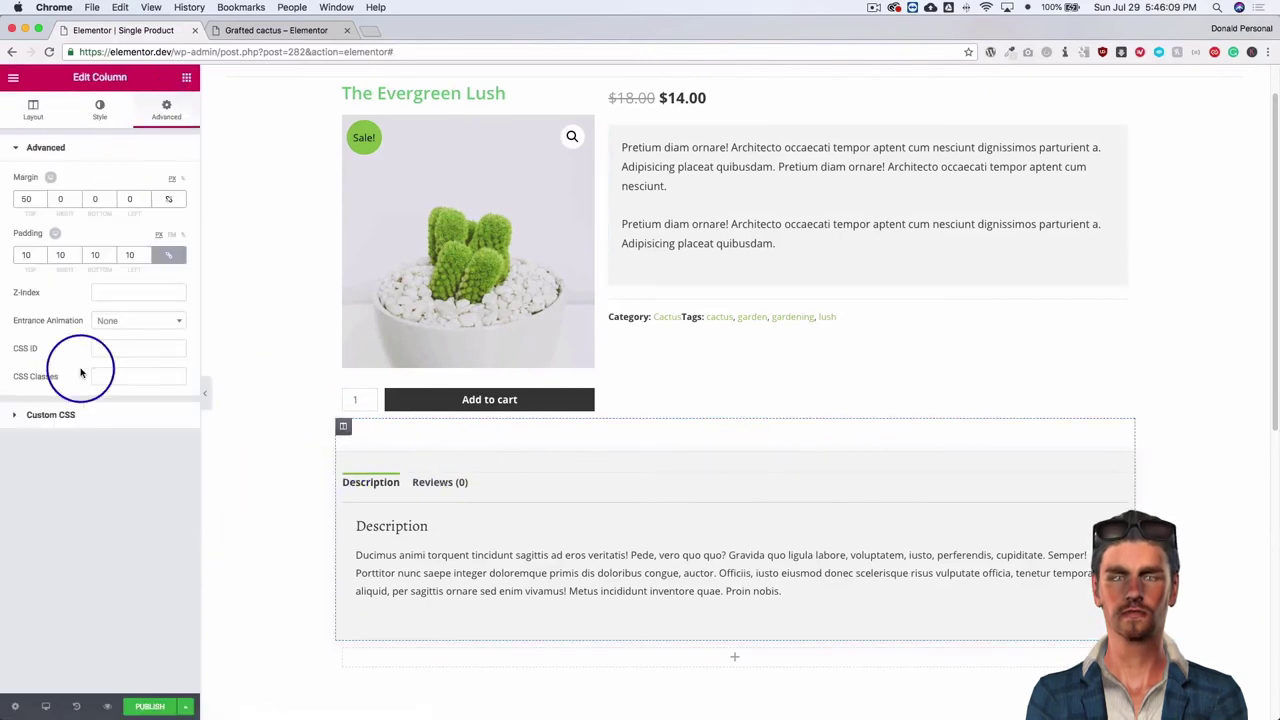
left_click(100, 108)
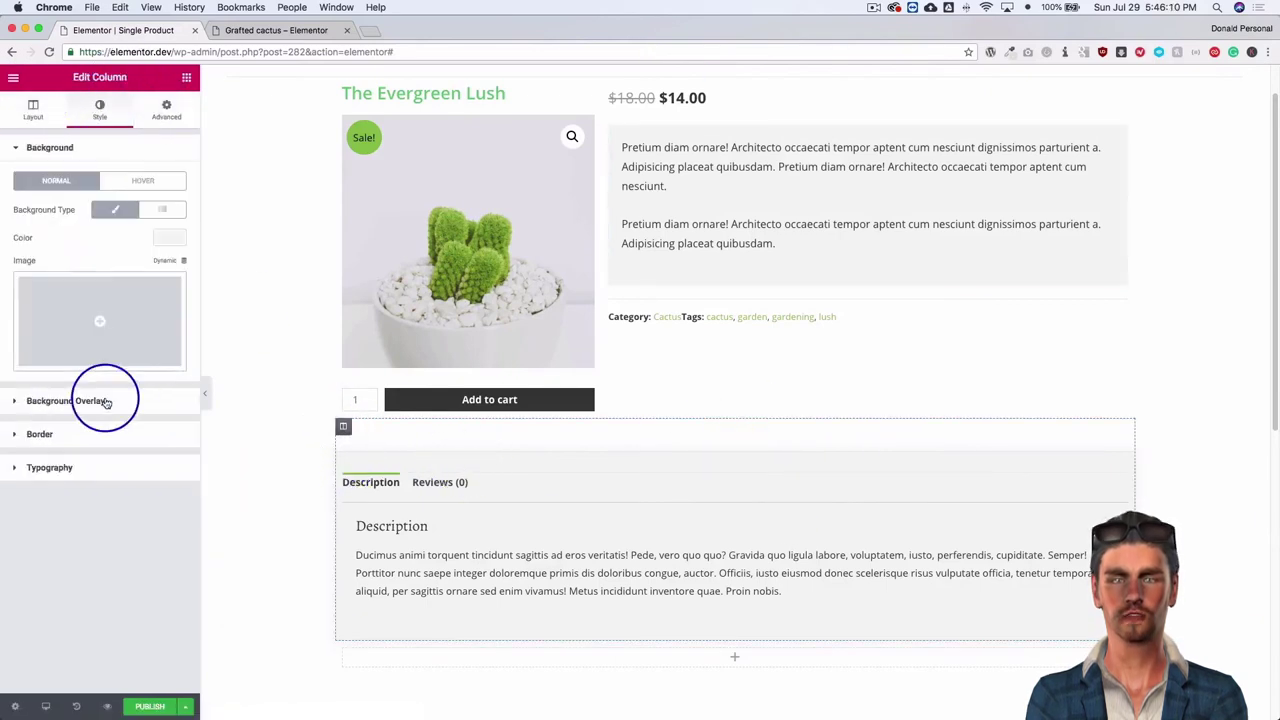
left_click(80, 434)
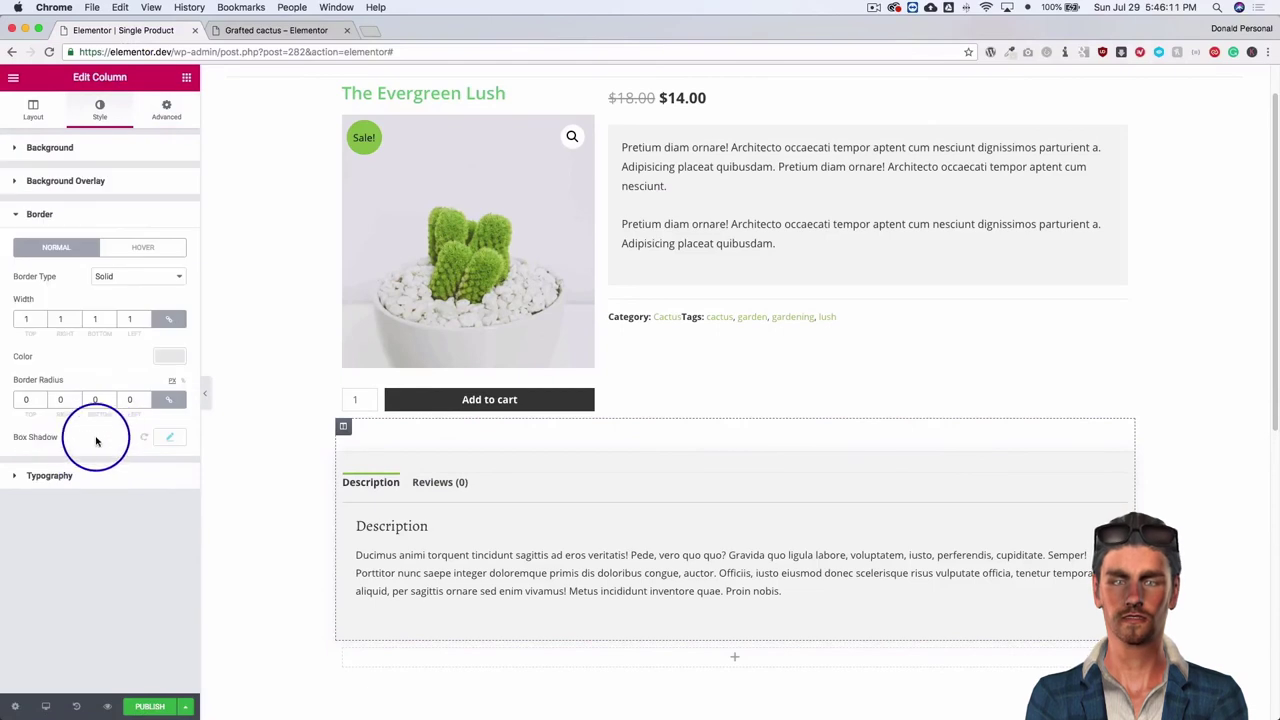
left_click(169, 437)
left_click_drag(155, 566, 132, 575)
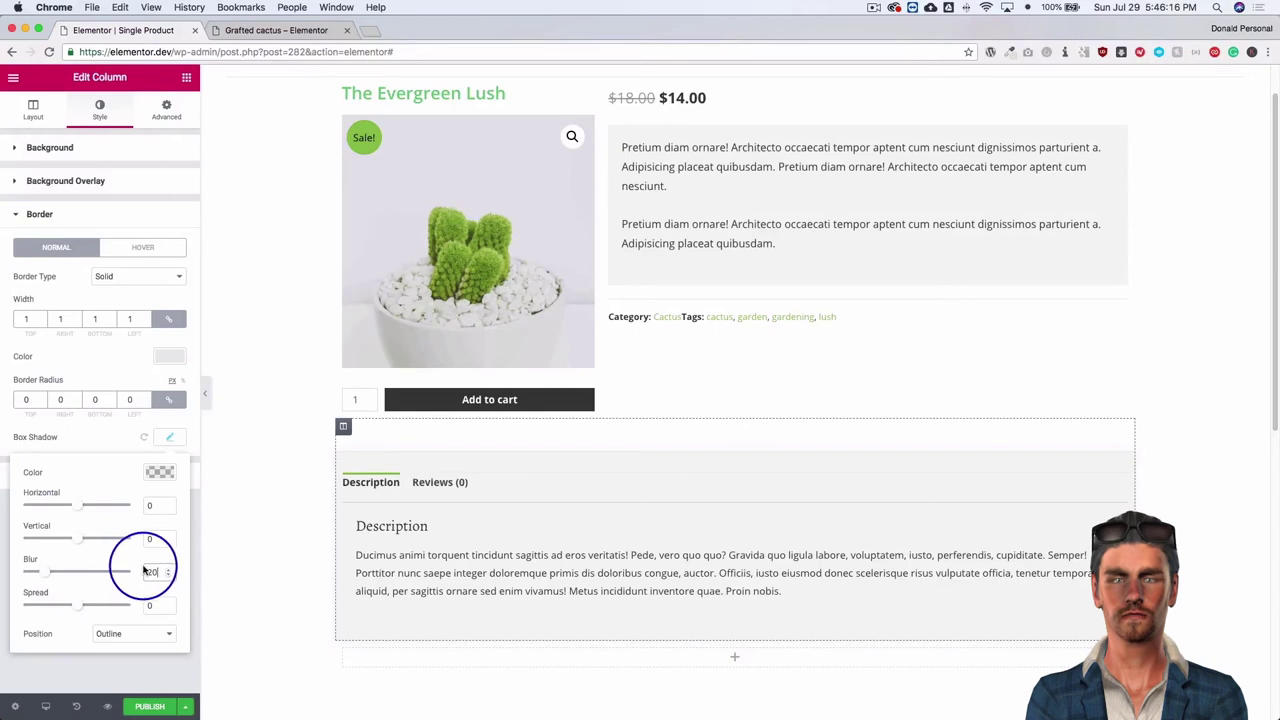
left_click(243, 434)
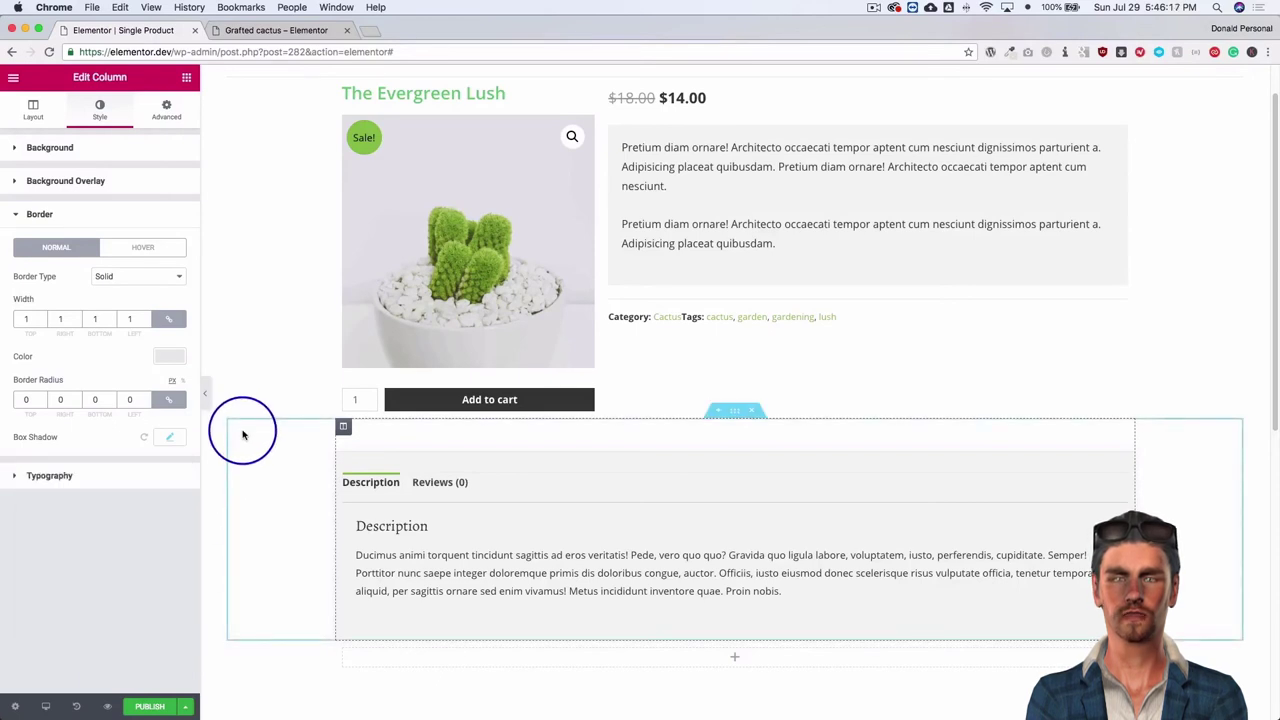
Compare the template layout with the published Grafted cactus product page open in the other browser tab.
left_click(415, 313)
scroll(443, 300, "up", 2)
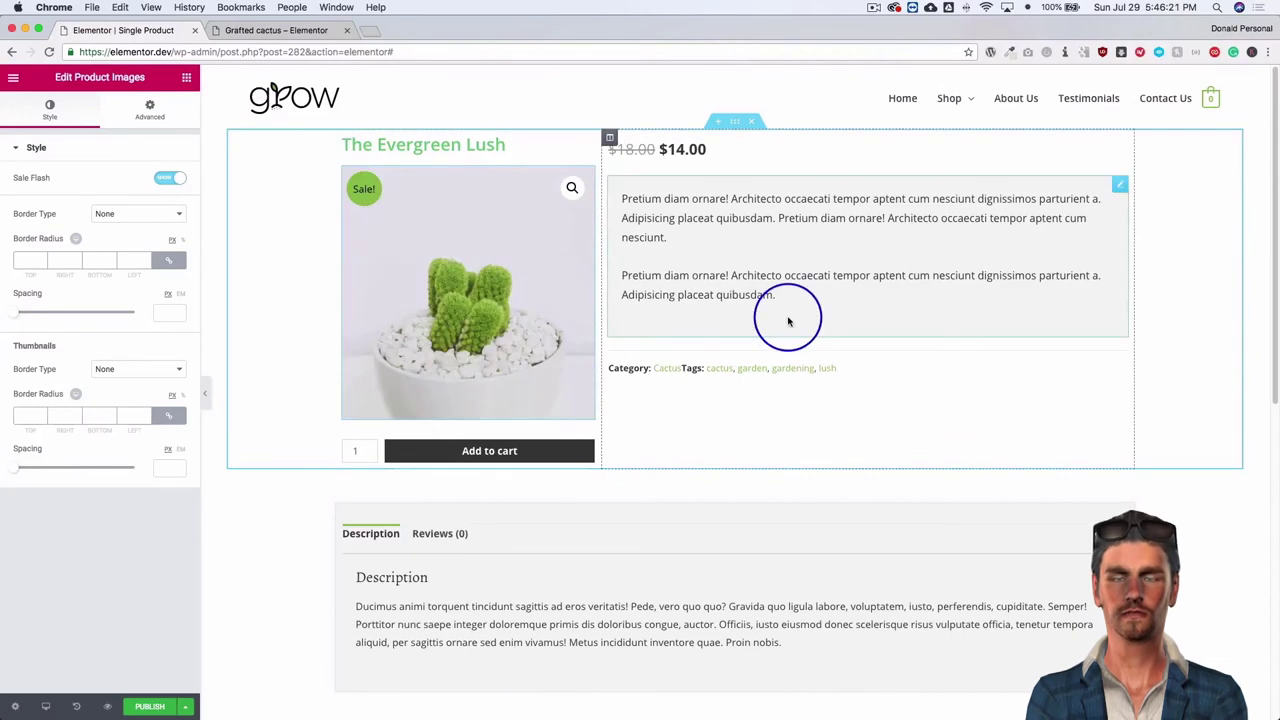
left_click(287, 31)
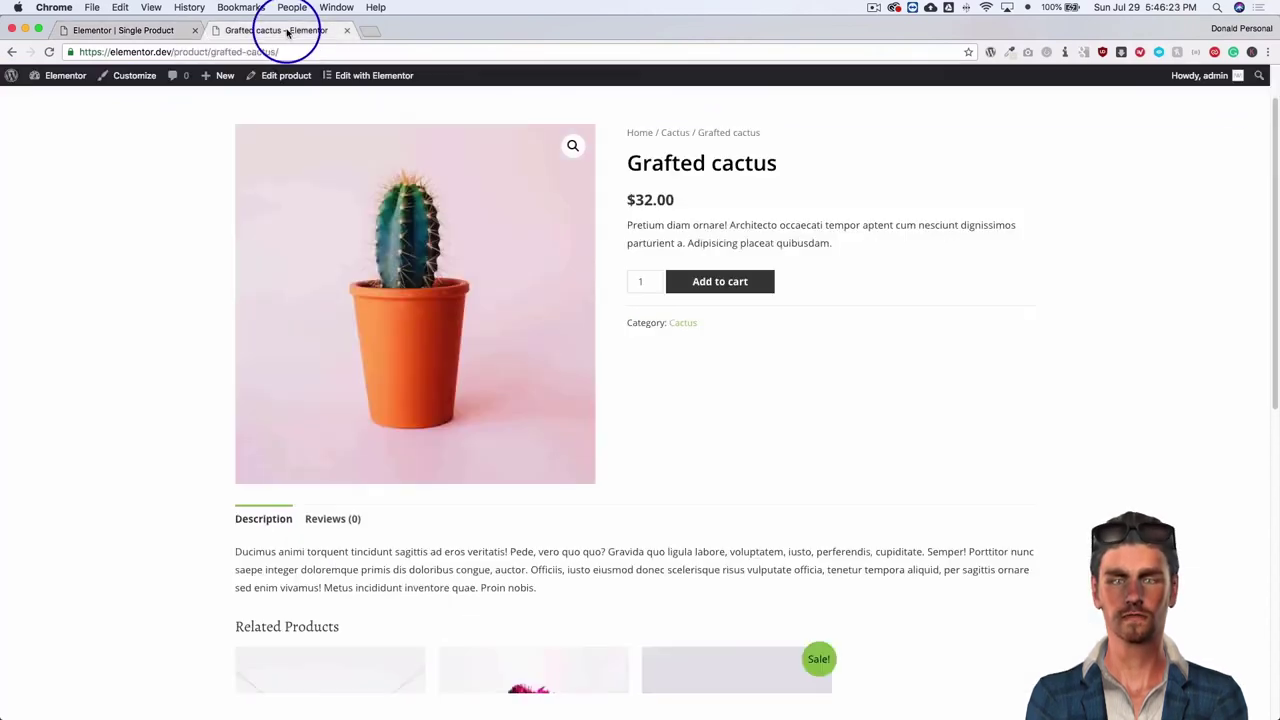
scroll(125, 272, "up", 2)
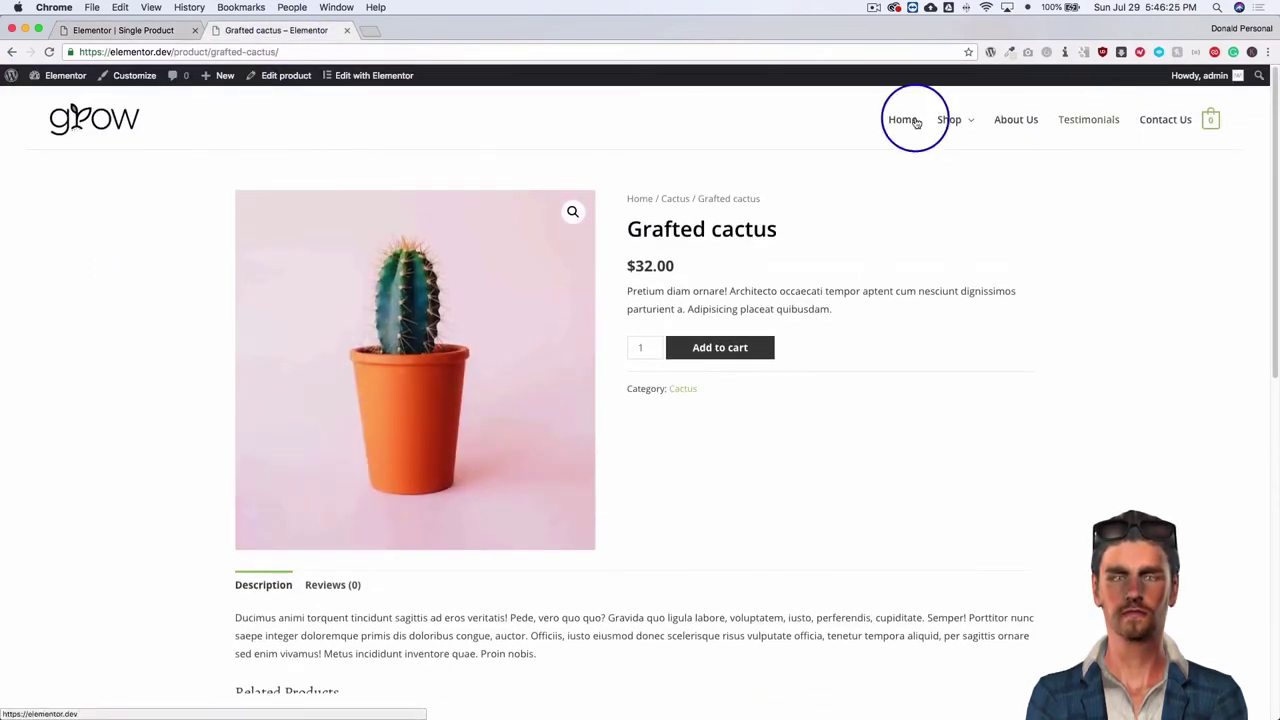
left_click(162, 30)
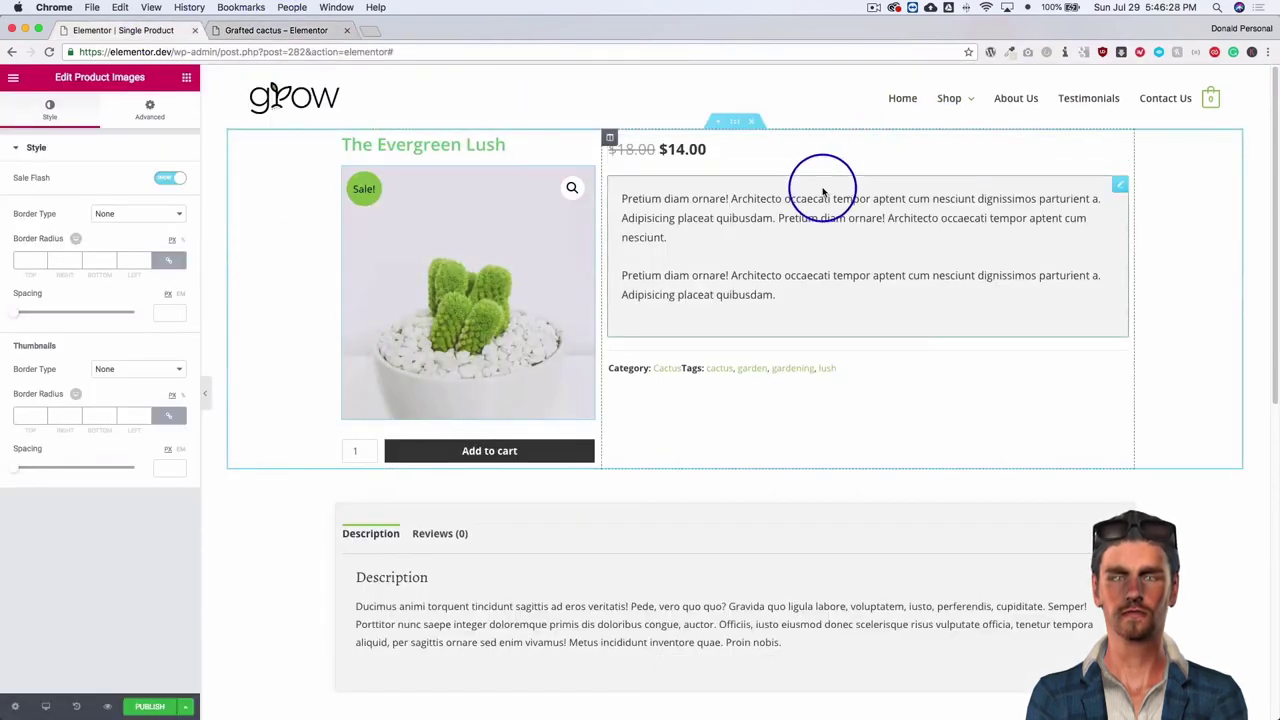
Find the Heading widget by searching for "head" and place it between the price and the short description.
left_click(186, 78)
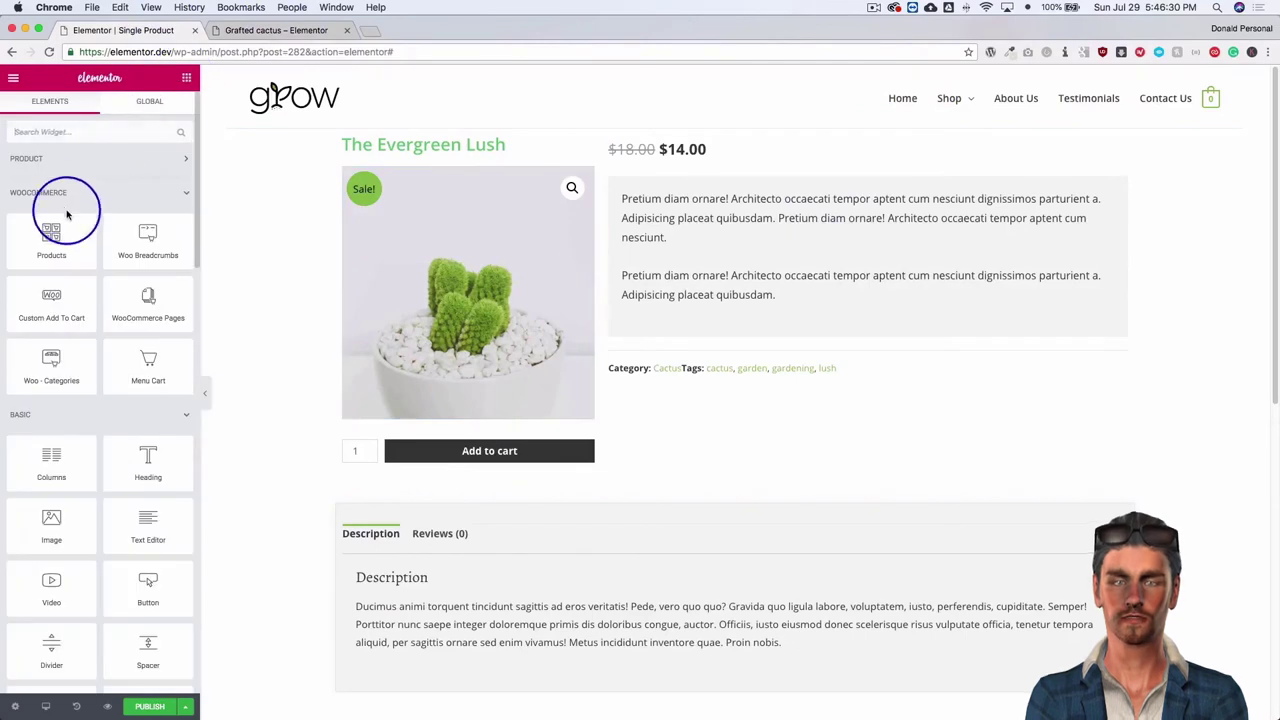
type("head")
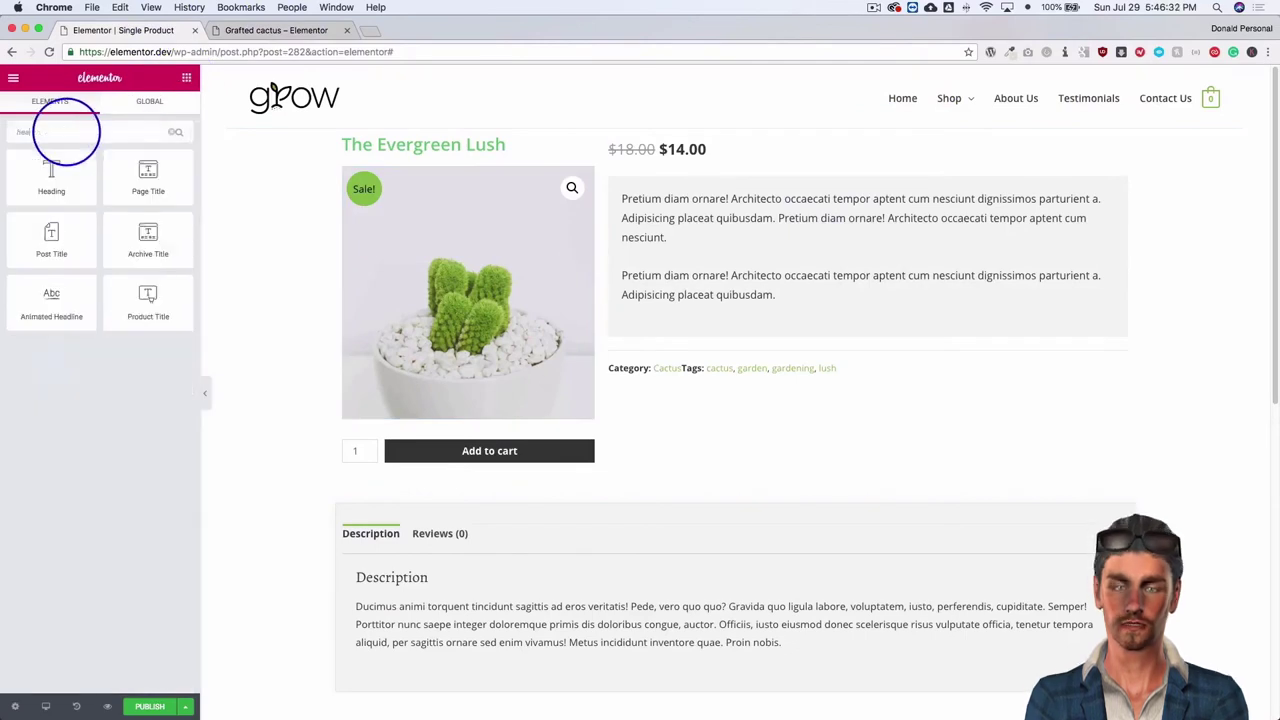
left_click_drag(45, 172, 700, 190)
left_click(113, 218)
type("S")
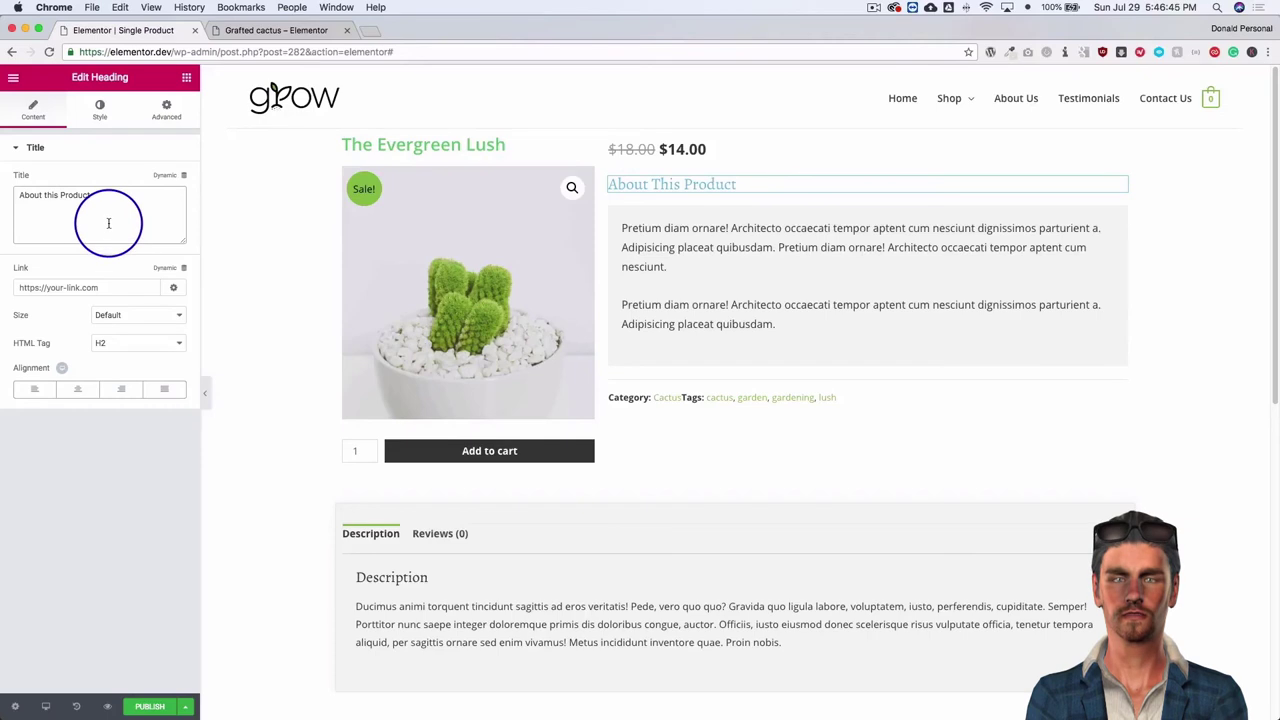
key("BackSpace")
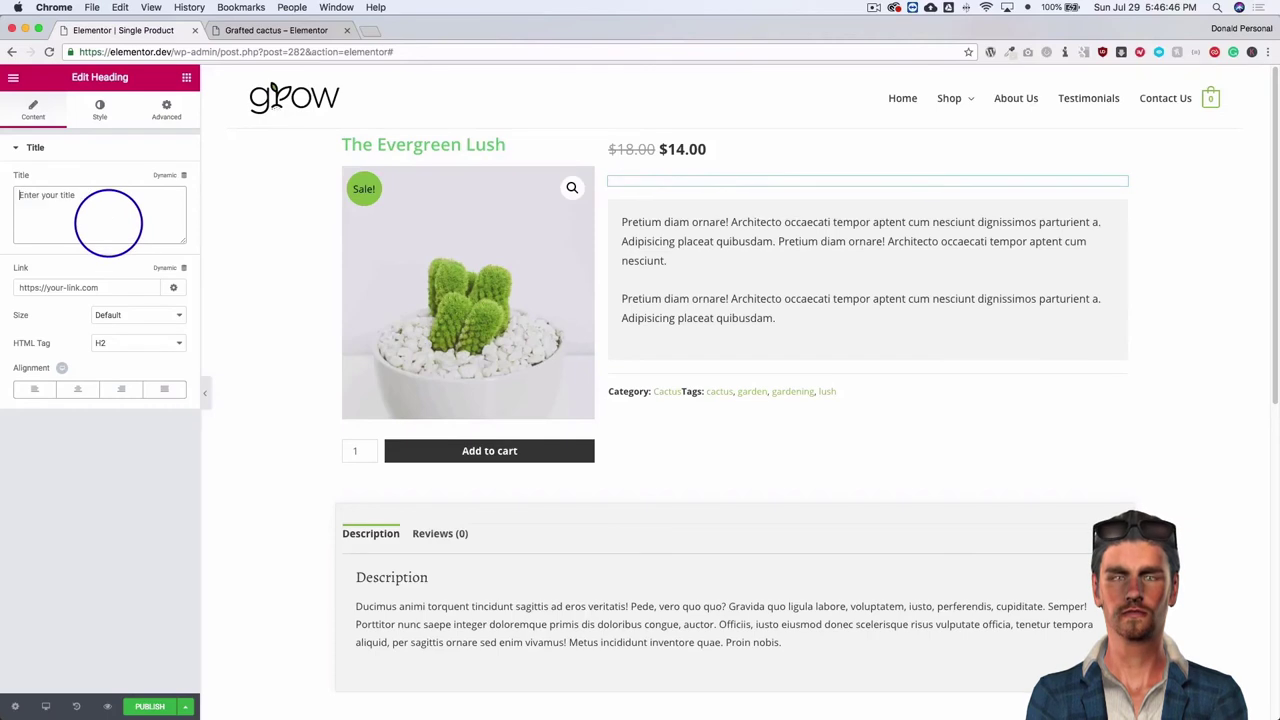
Make the heading's title dynamic using the Post Title, with "About" as the text before it.
left_click(170, 180)
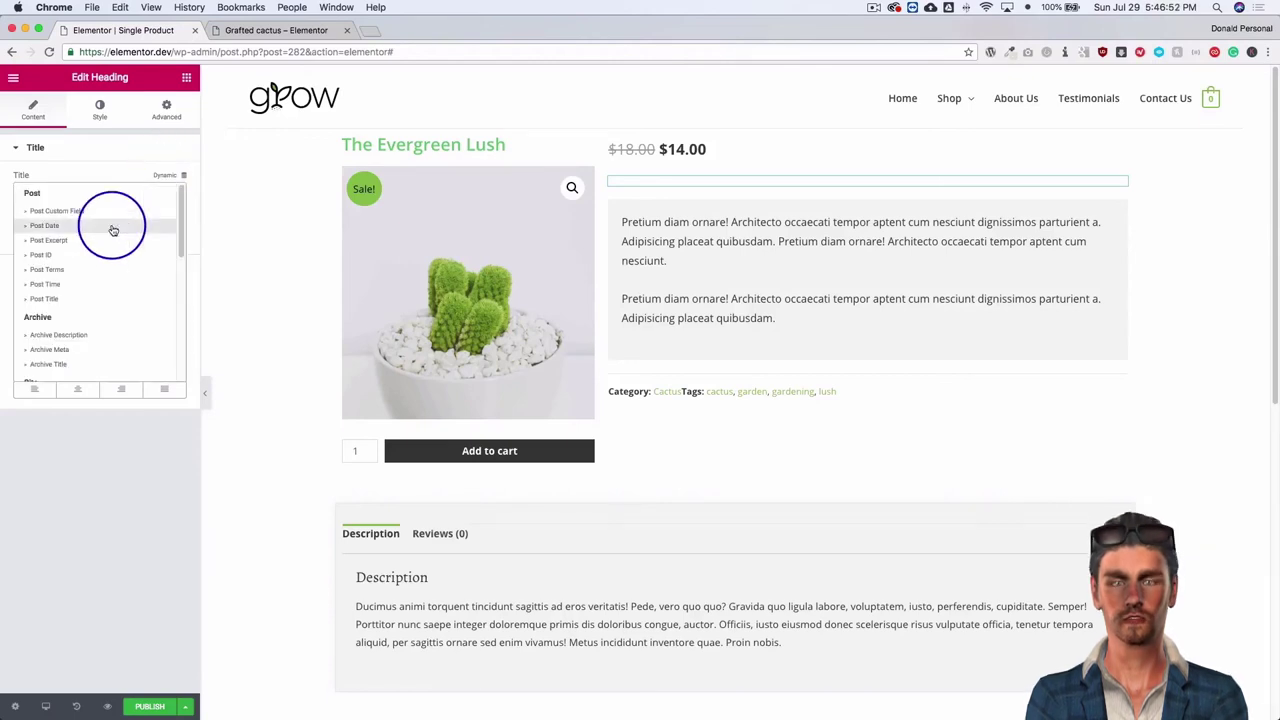
left_click(50, 299)
left_click(72, 197)
left_click(122, 252)
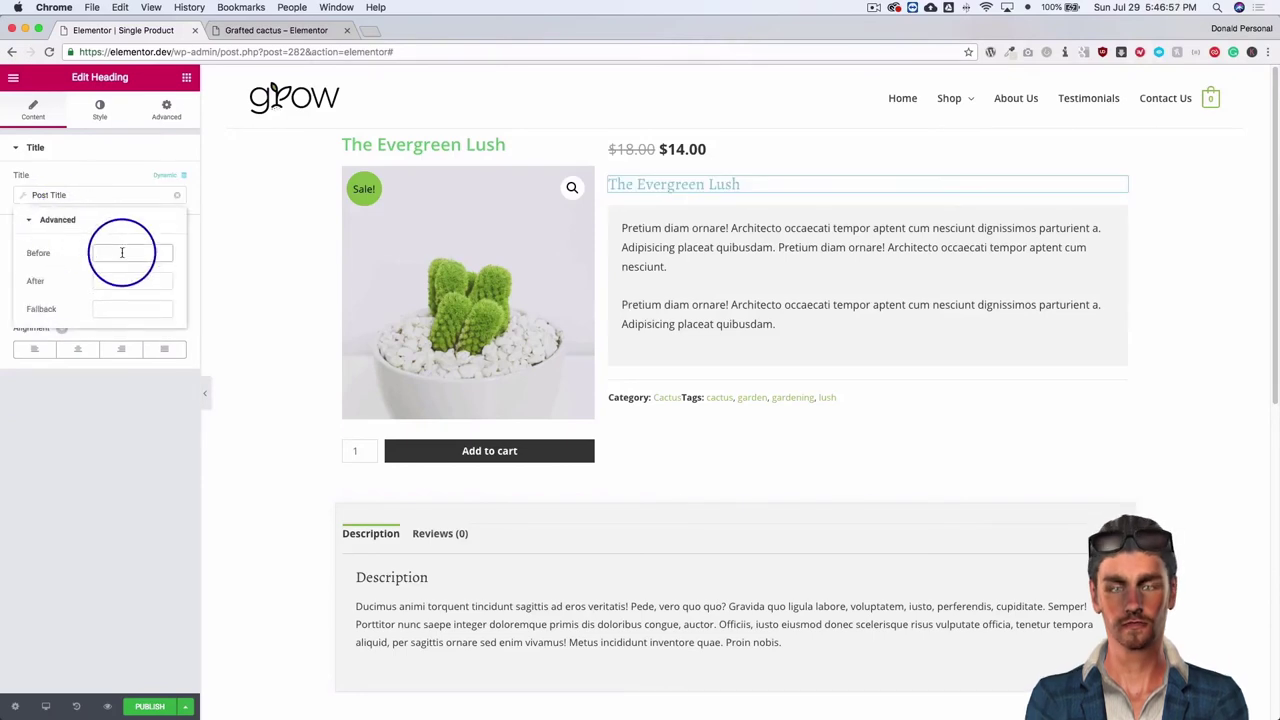
type("About")
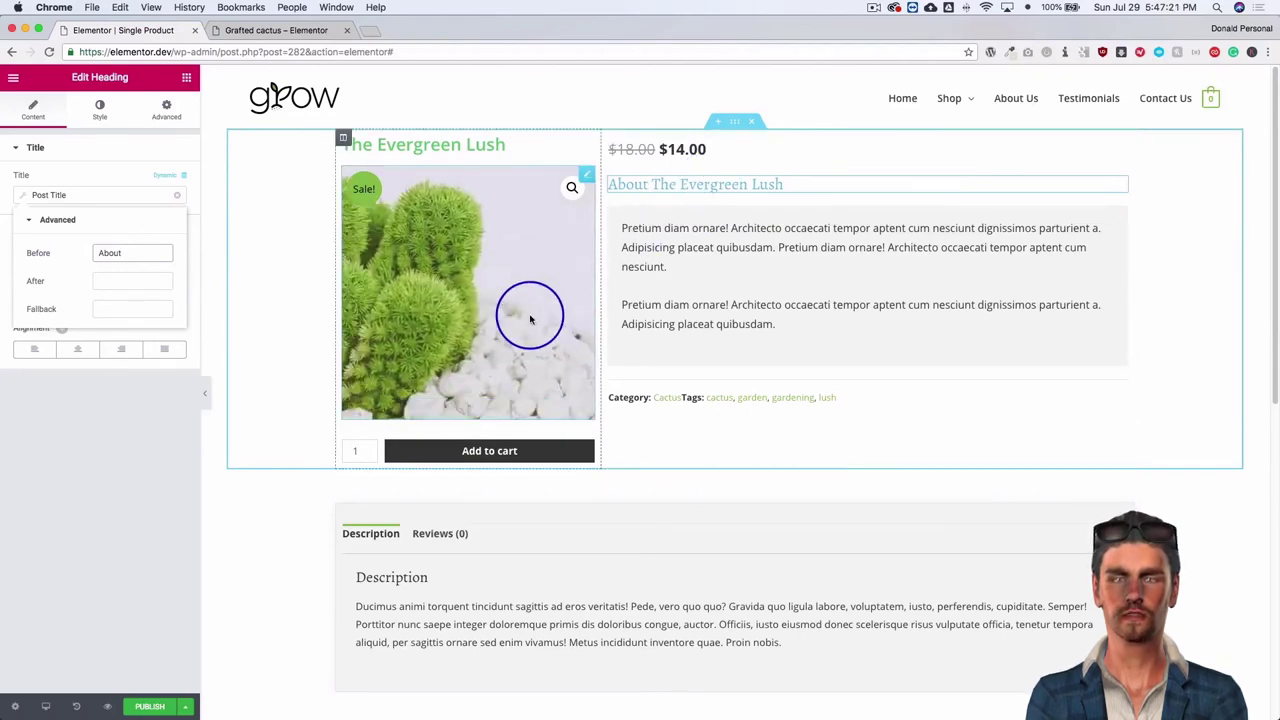
Change the view of the Product Meta widget below the short description to Stacked.
left_click(874, 400)
left_click(137, 179)
left_click(113, 168)
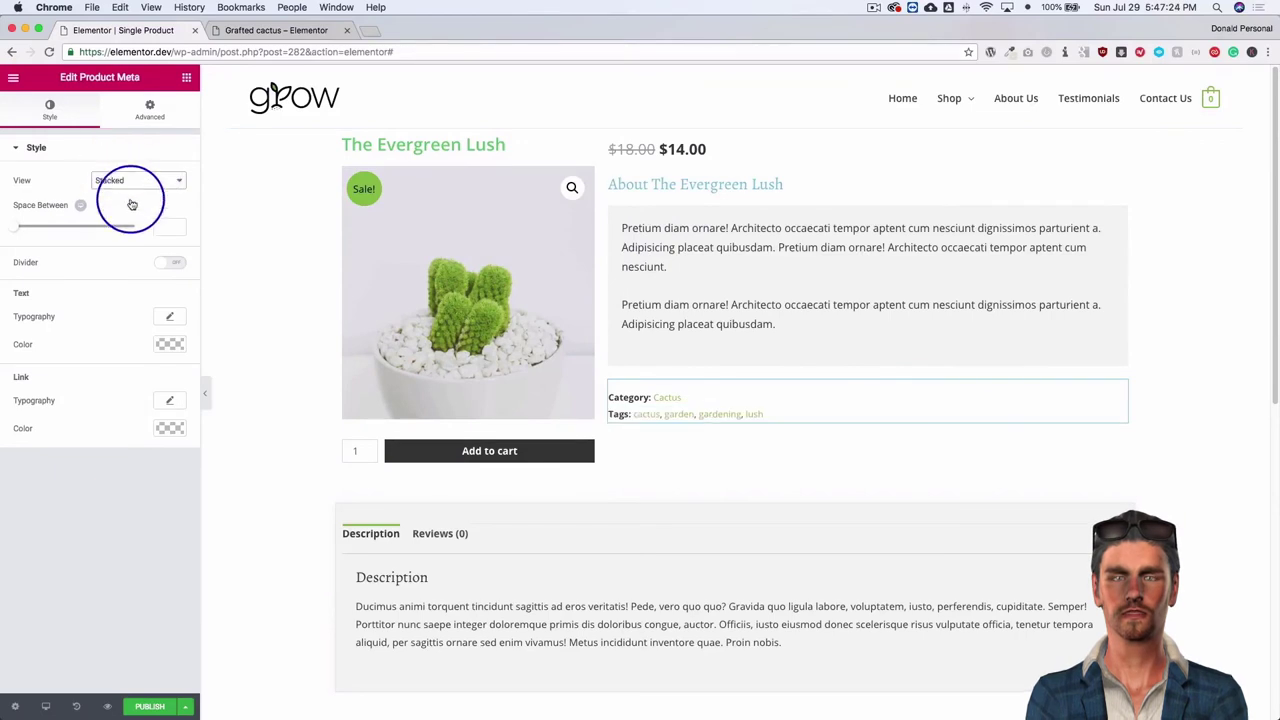
Add a Call to Action widget in a new section below the data tabs and set its skin to Cover.
scroll(734, 343, "down", 5)
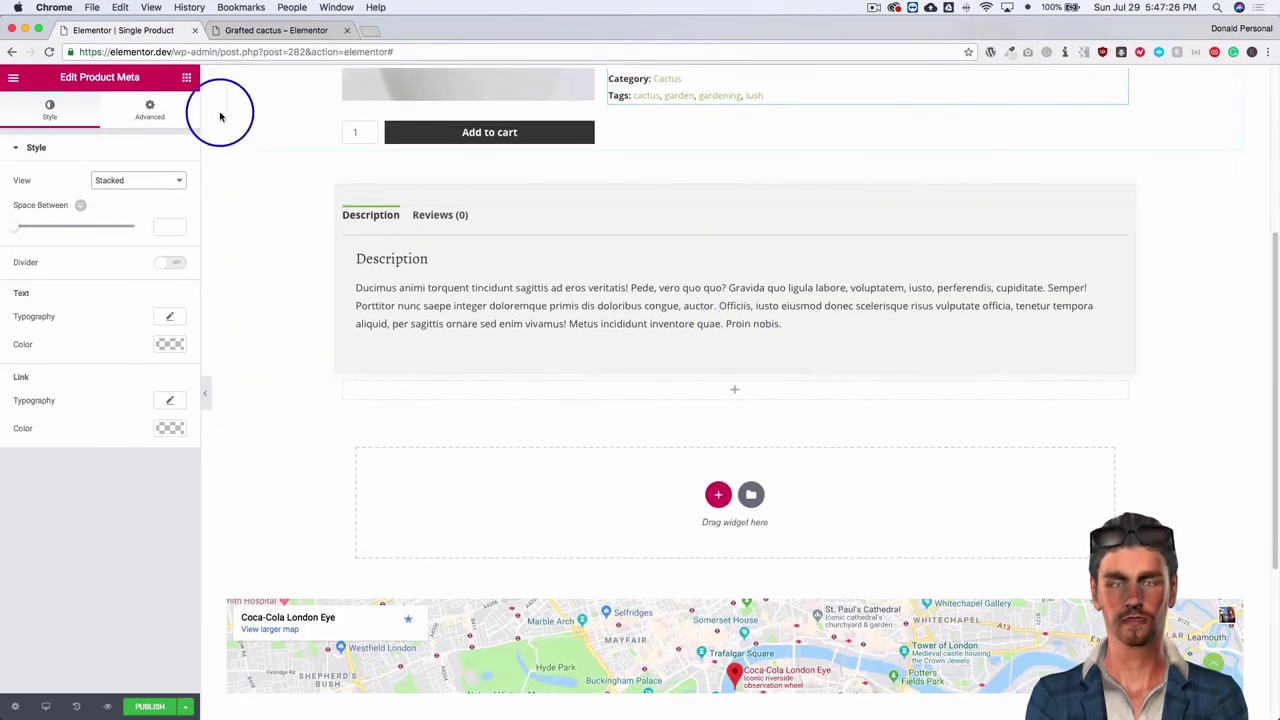
left_click(186, 77)
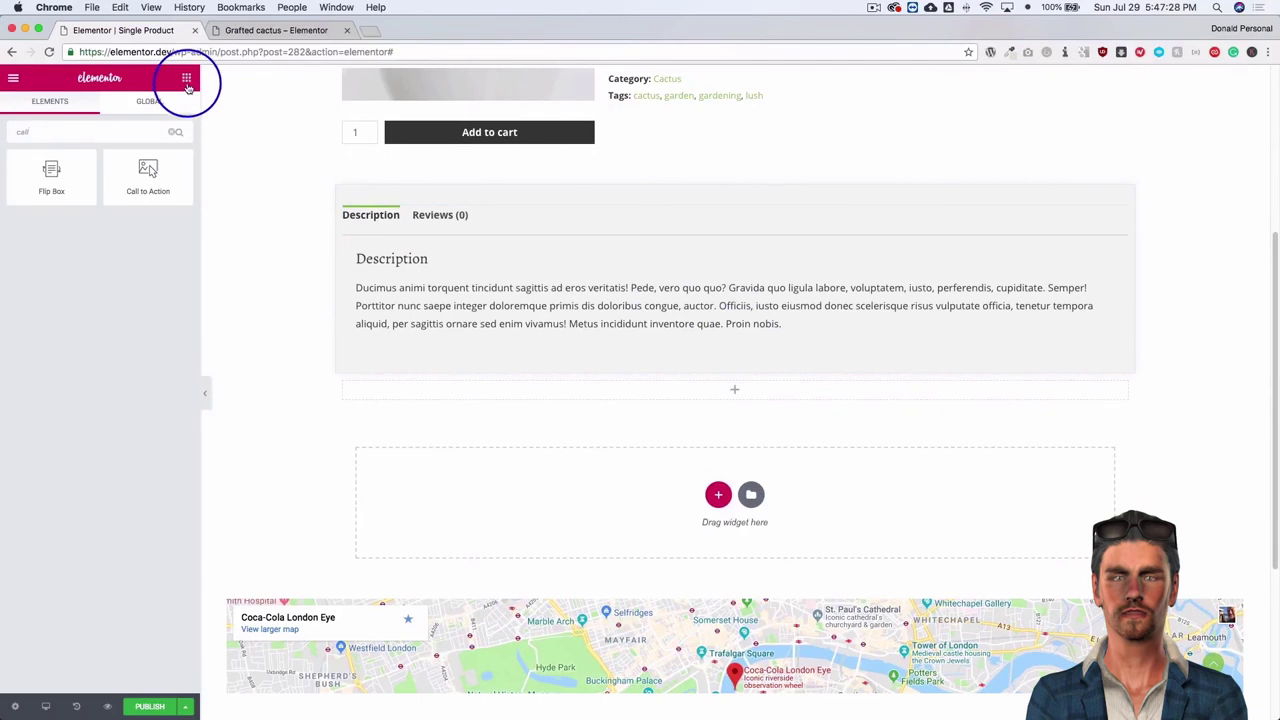
left_click_drag(146, 178, 480, 495)
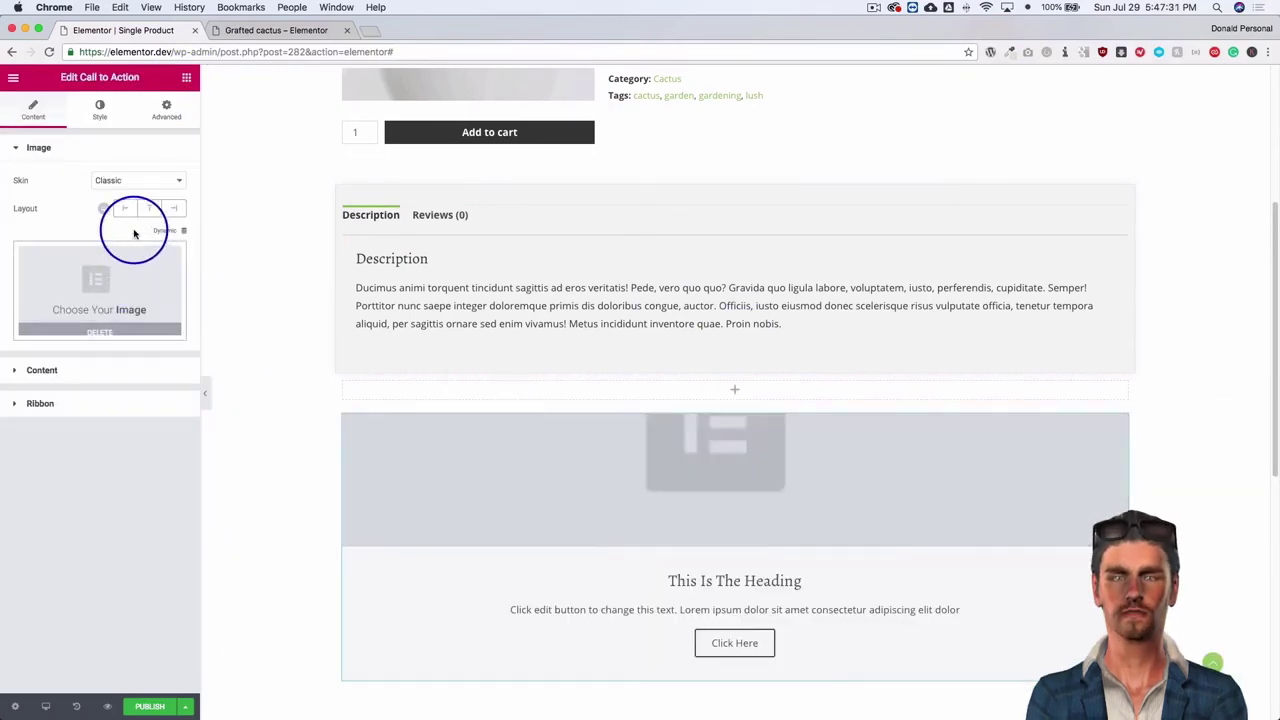
left_click(122, 181)
left_click(120, 195)
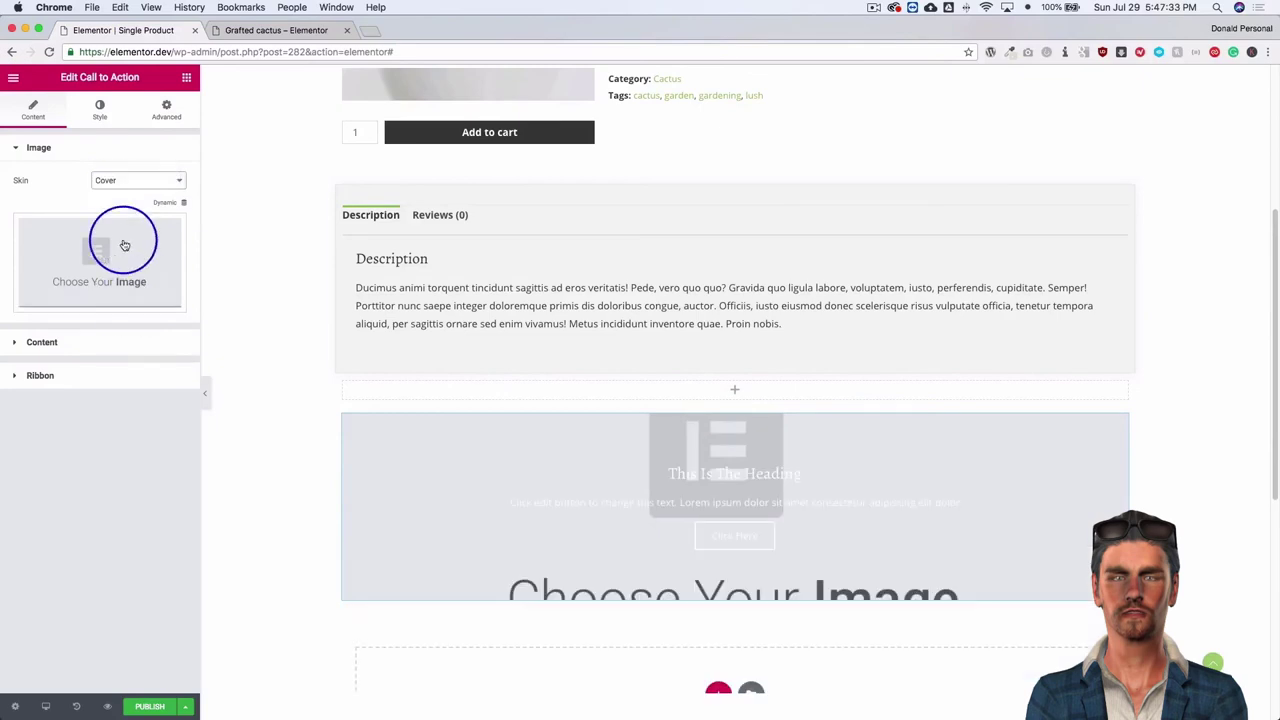
Switch the Call to Action to the Classic skin with its image to the left of the text.
left_click(120, 180)
left_click(117, 165)
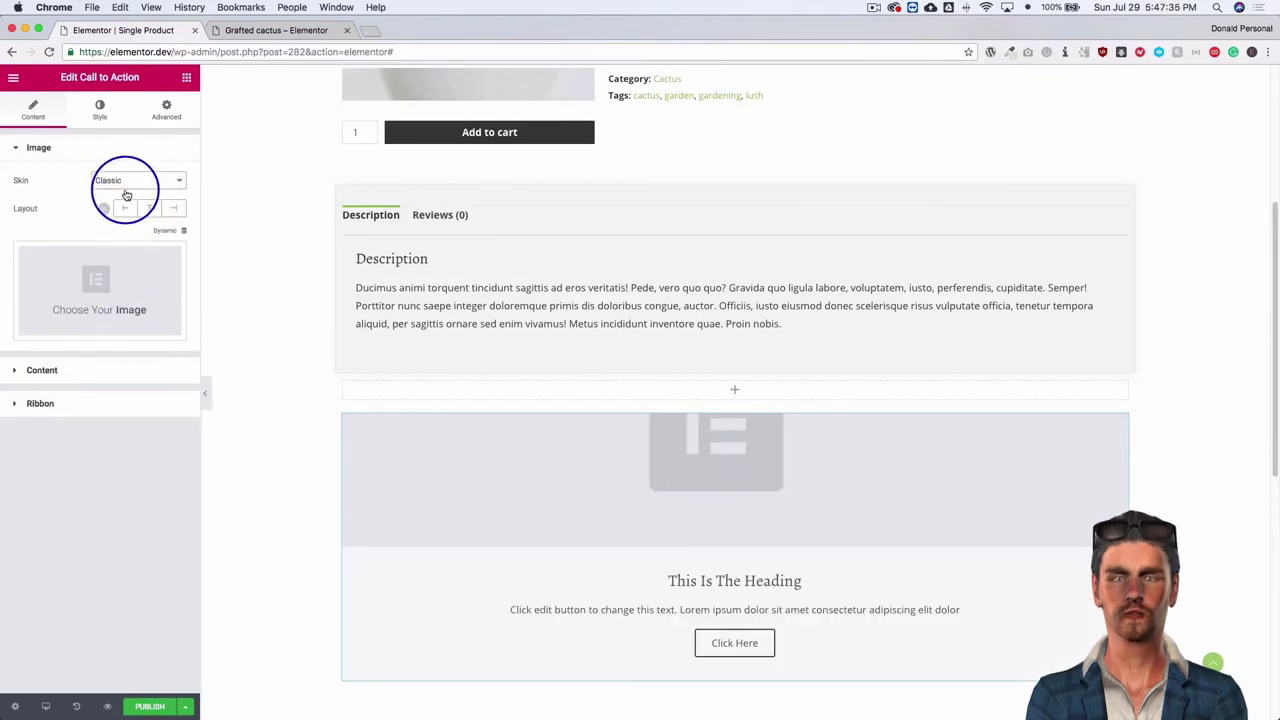
left_click(124, 208)
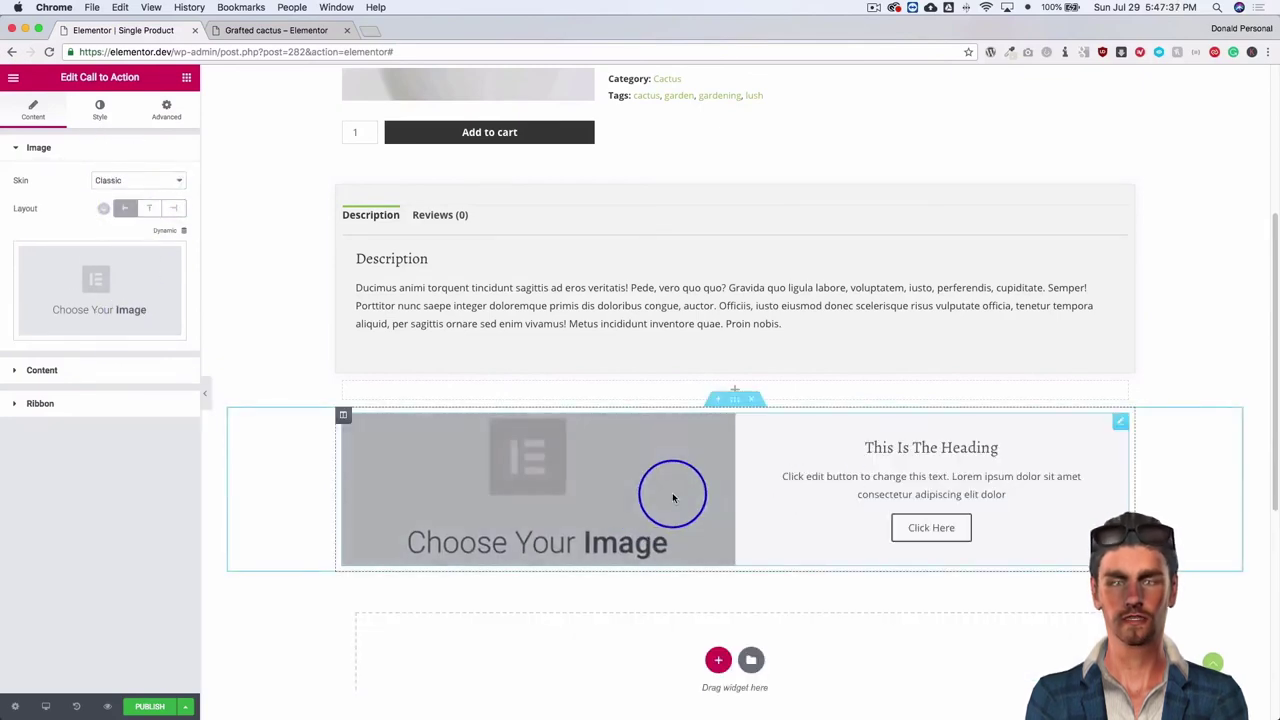
Make the Call to Action section's content full width and set the box's minimum height to 421 px.
left_click(724, 401)
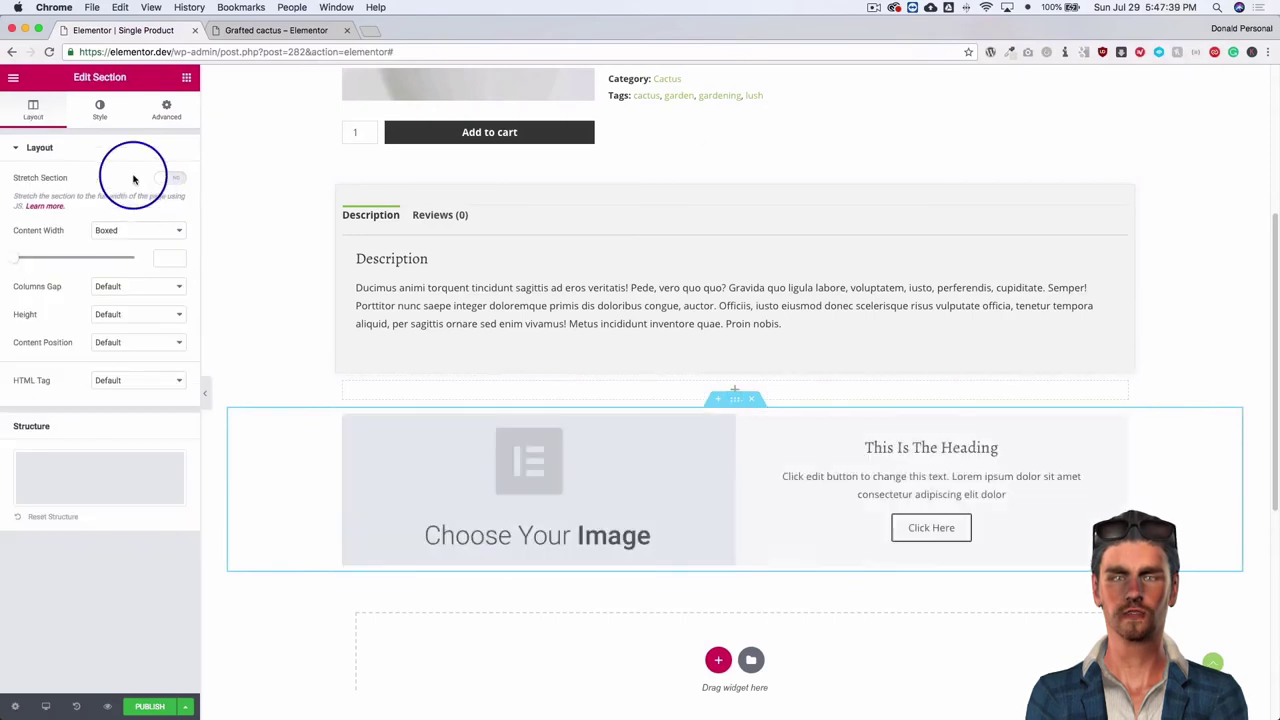
left_click(130, 231)
left_click(127, 242)
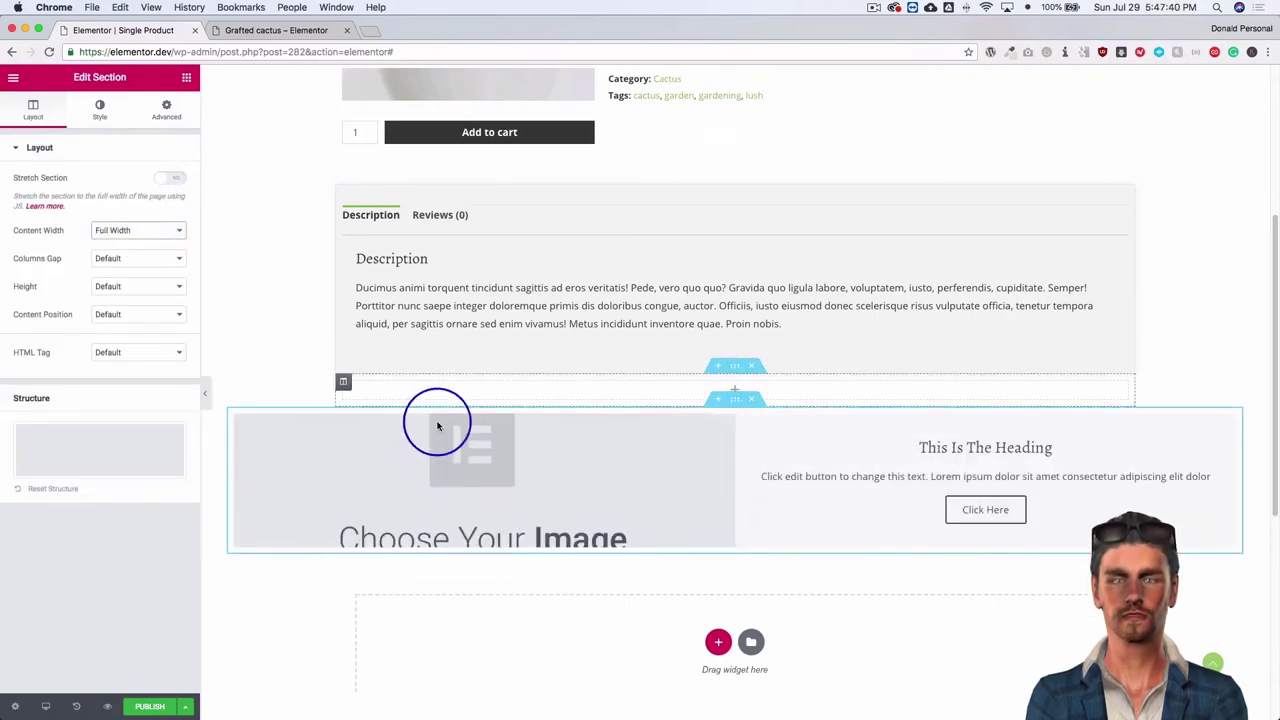
left_click(323, 471)
left_click(98, 108)
left_click_drag(23, 211, 59, 213)
Review the page layout and delete the Call to Action section below the data tabs.
scroll(645, 398, "up", 5)
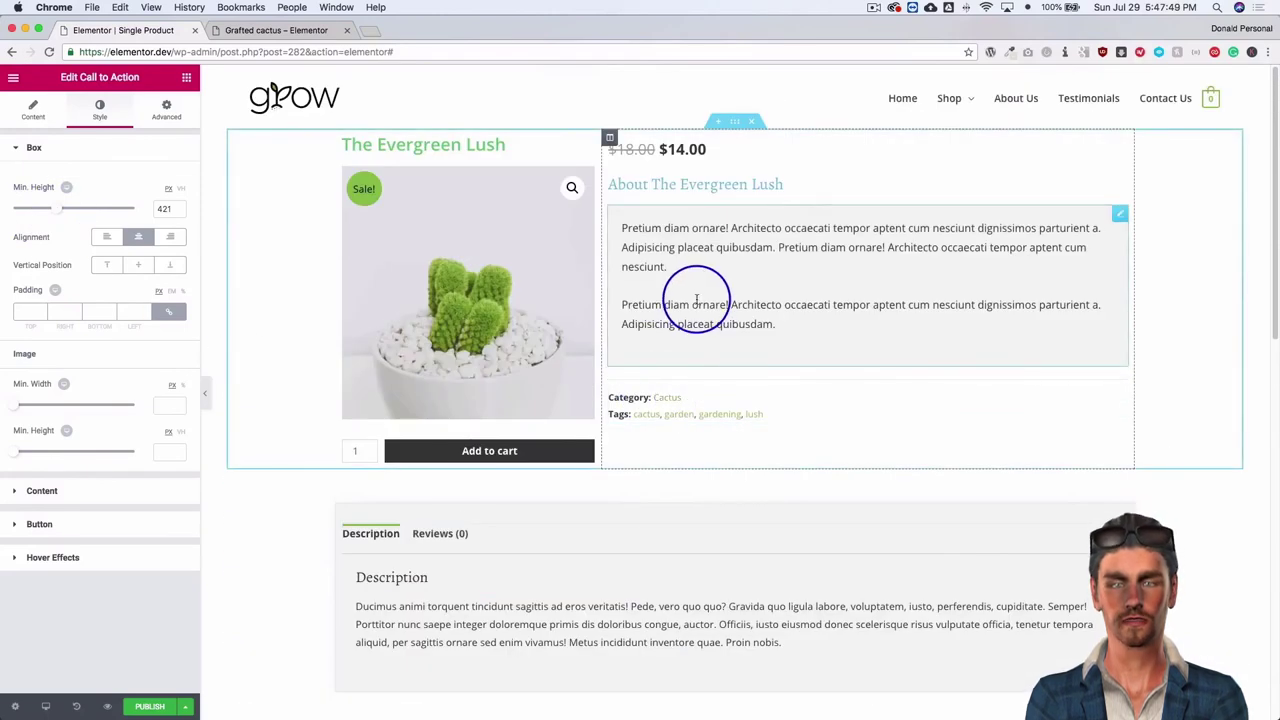
scroll(700, 300, "down", 1)
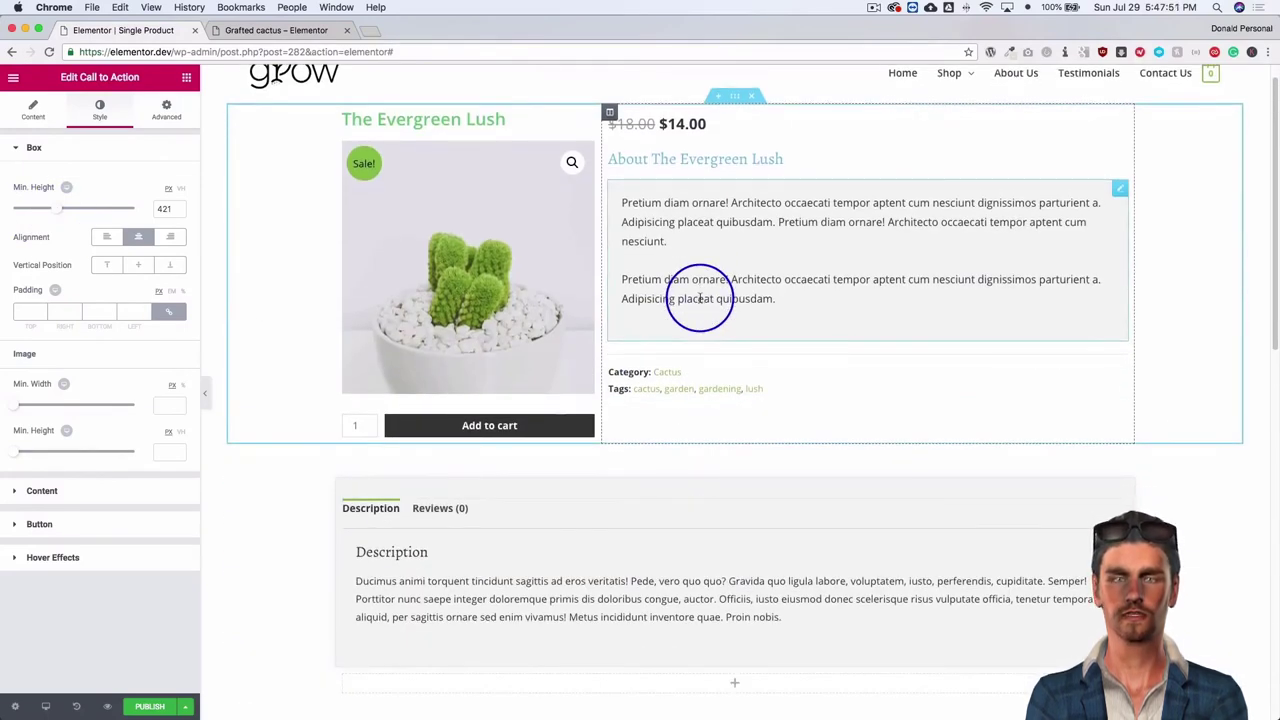
scroll(700, 298, "down", 5)
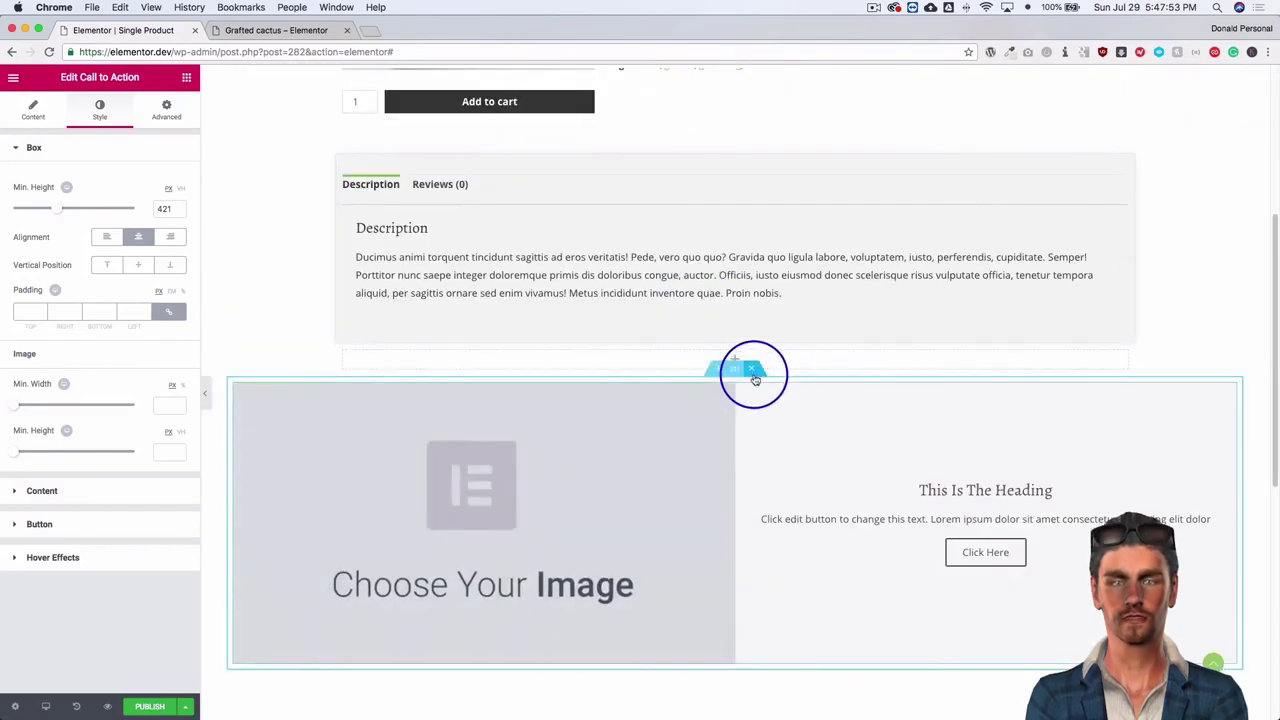
mouse_move(752, 373)
left_mouse_down()
mouse_move(734, 220)
mouse_move(739, 392)
mouse_move(751, 363)
left_mouse_up()
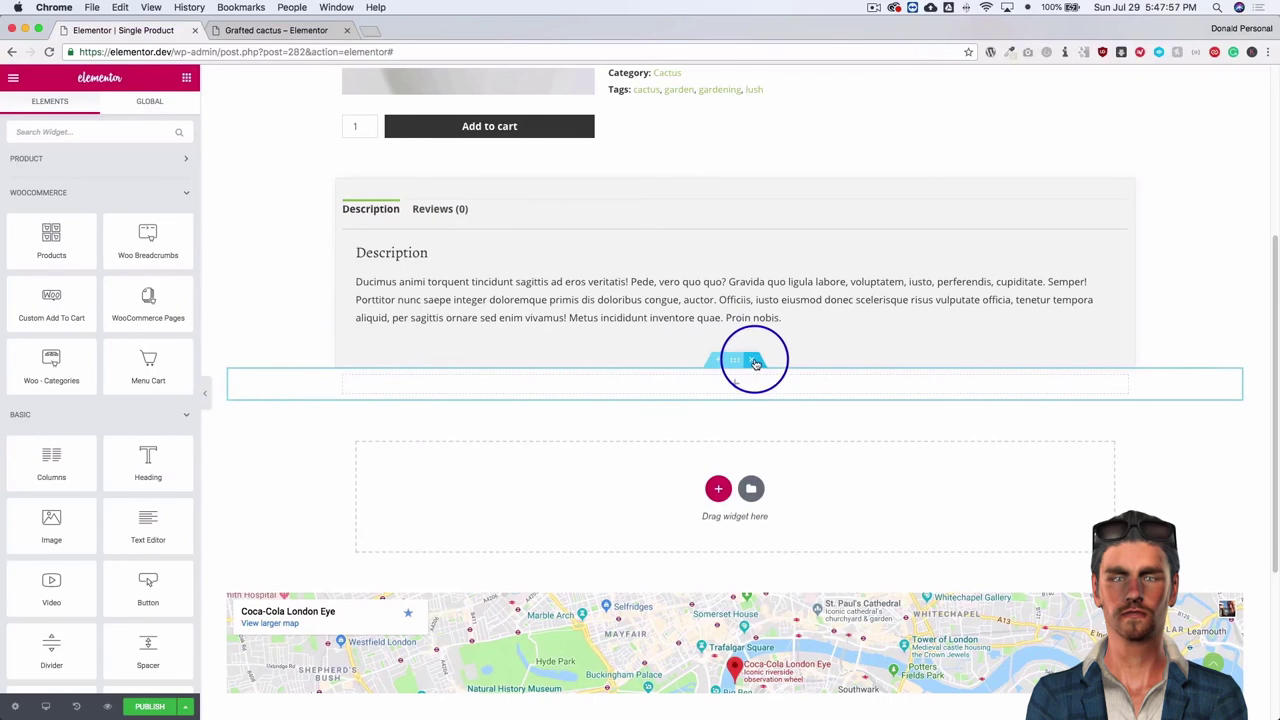
Set the text color of the "About The Evergreen Lush" heading to the same green as the product title.
scroll(609, 443, "up", 5)
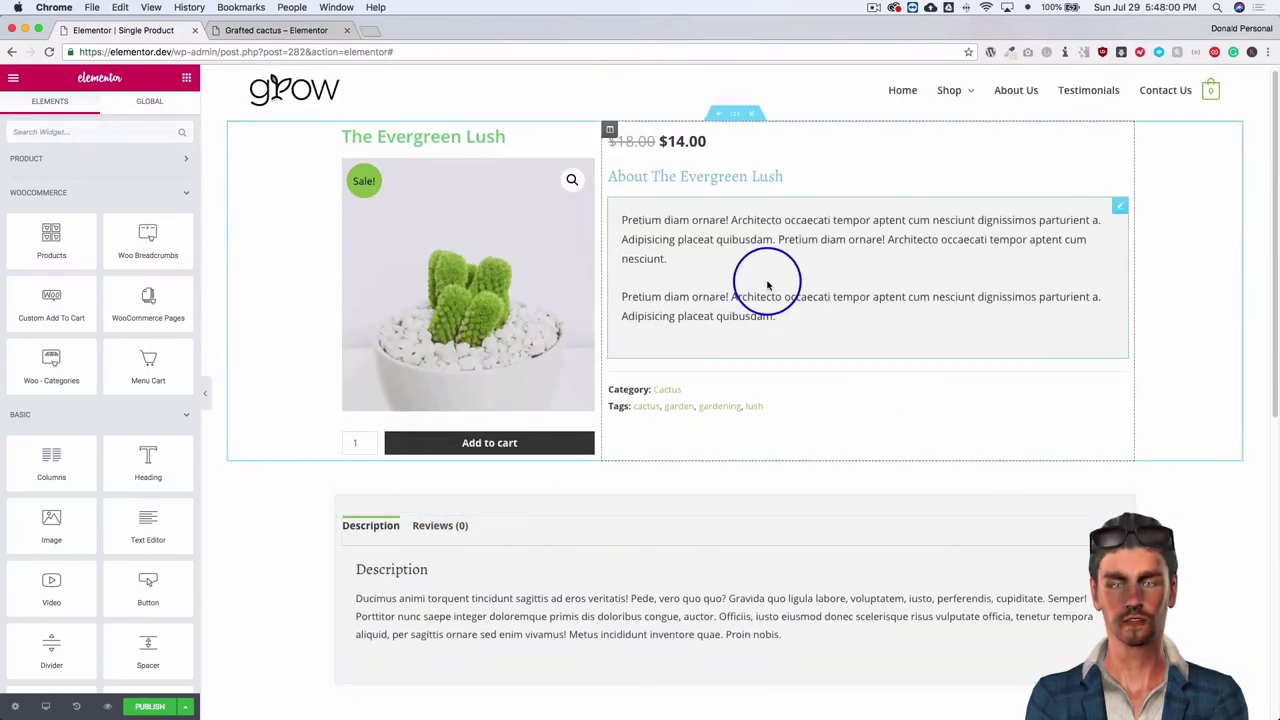
right_click(712, 270)
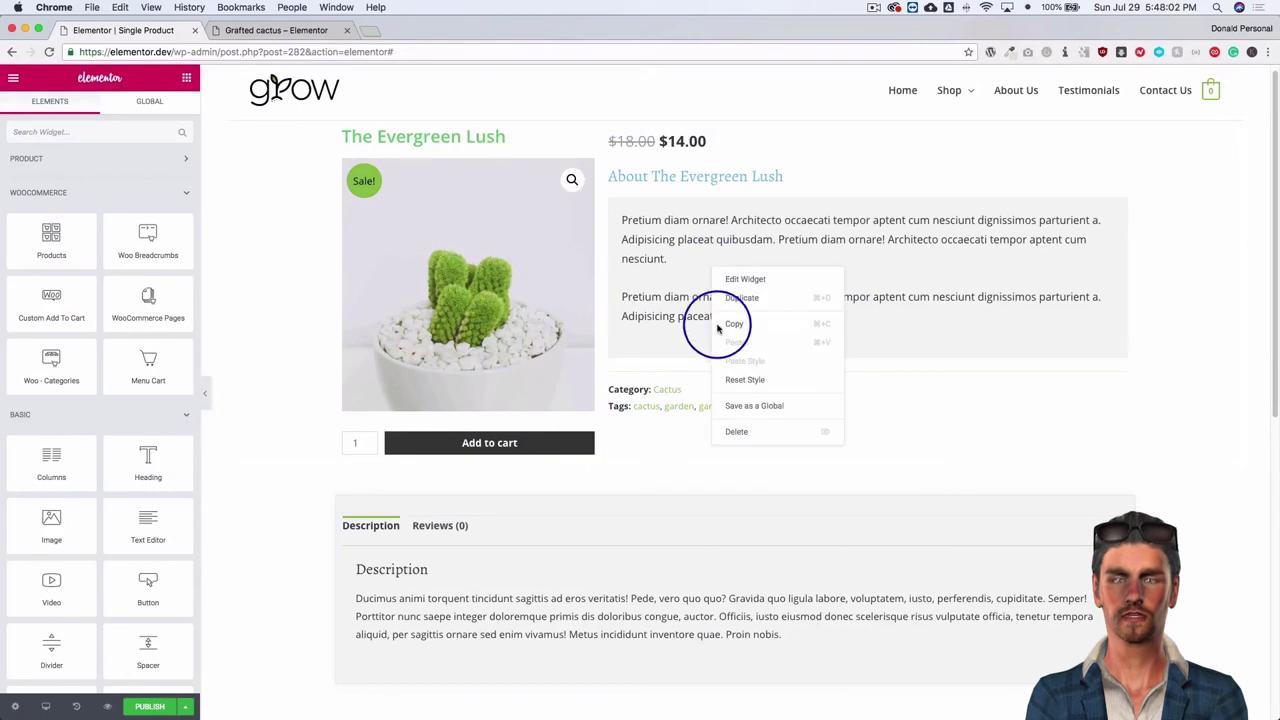
left_click(688, 308)
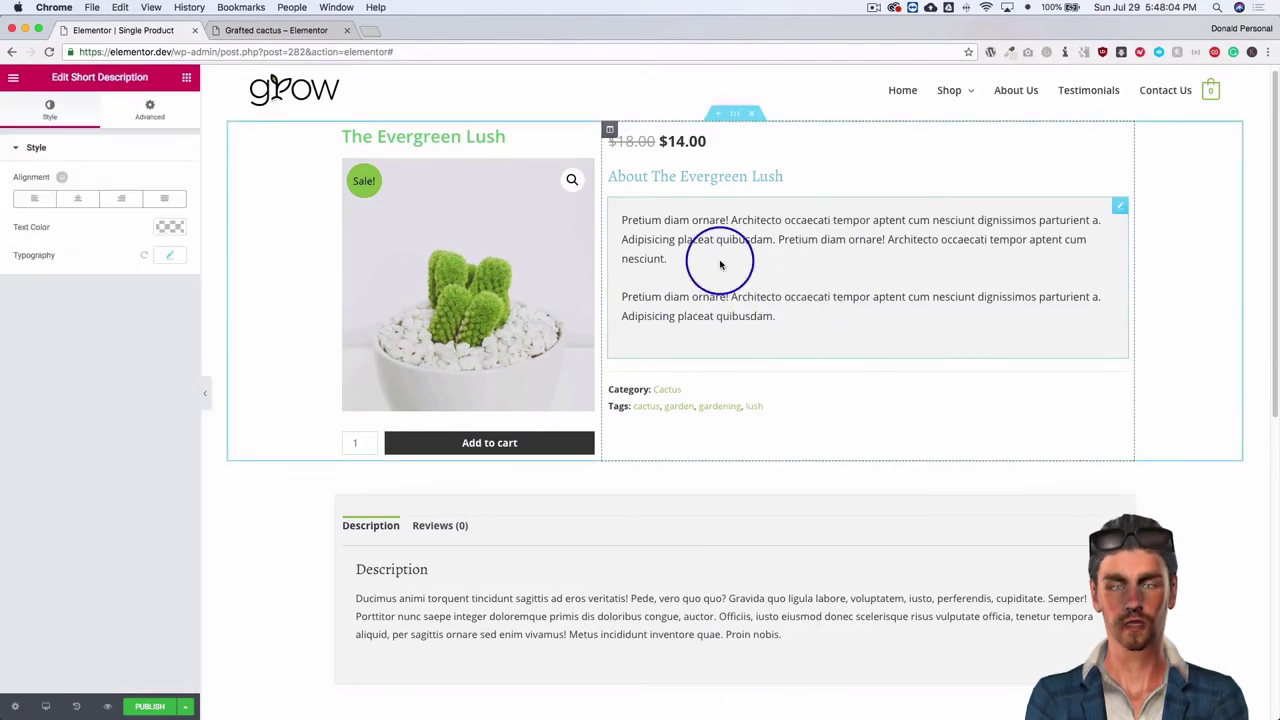
left_click(686, 178)
left_click(100, 110)
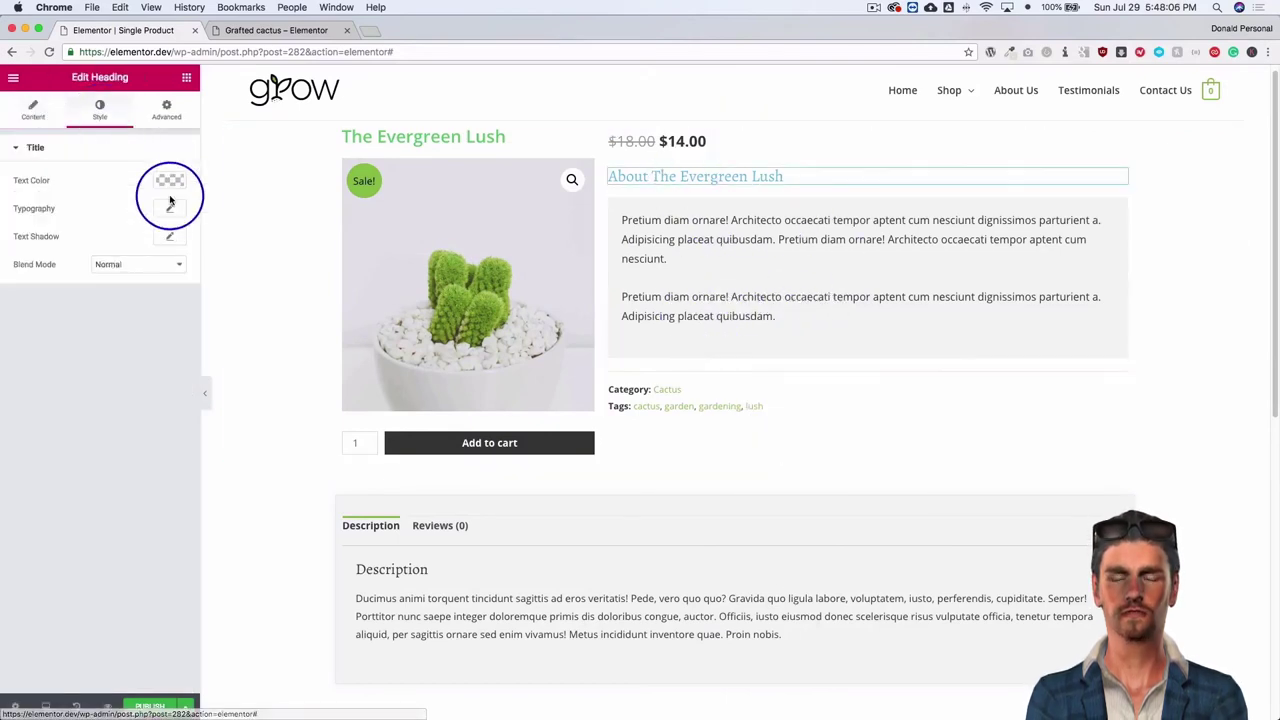
left_click(168, 178)
left_click(66, 480)
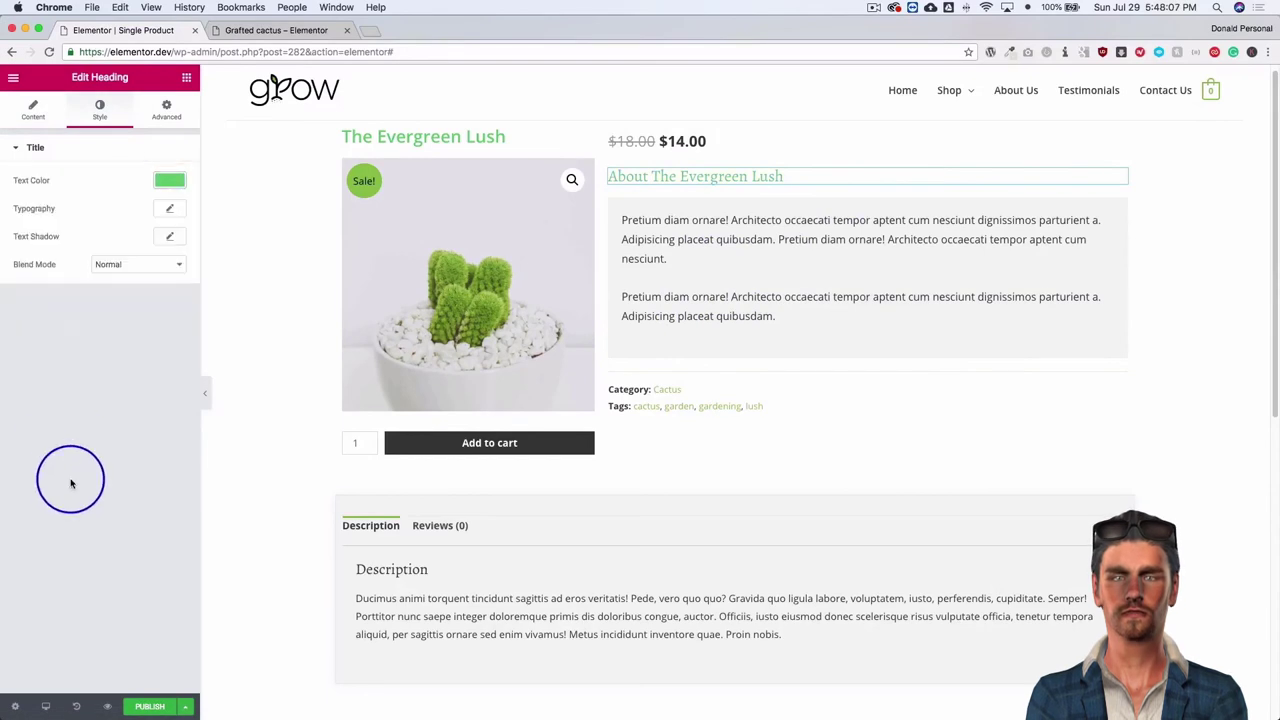
Start publishing the template and add a display condition that includes All Products.
left_click(150, 707)
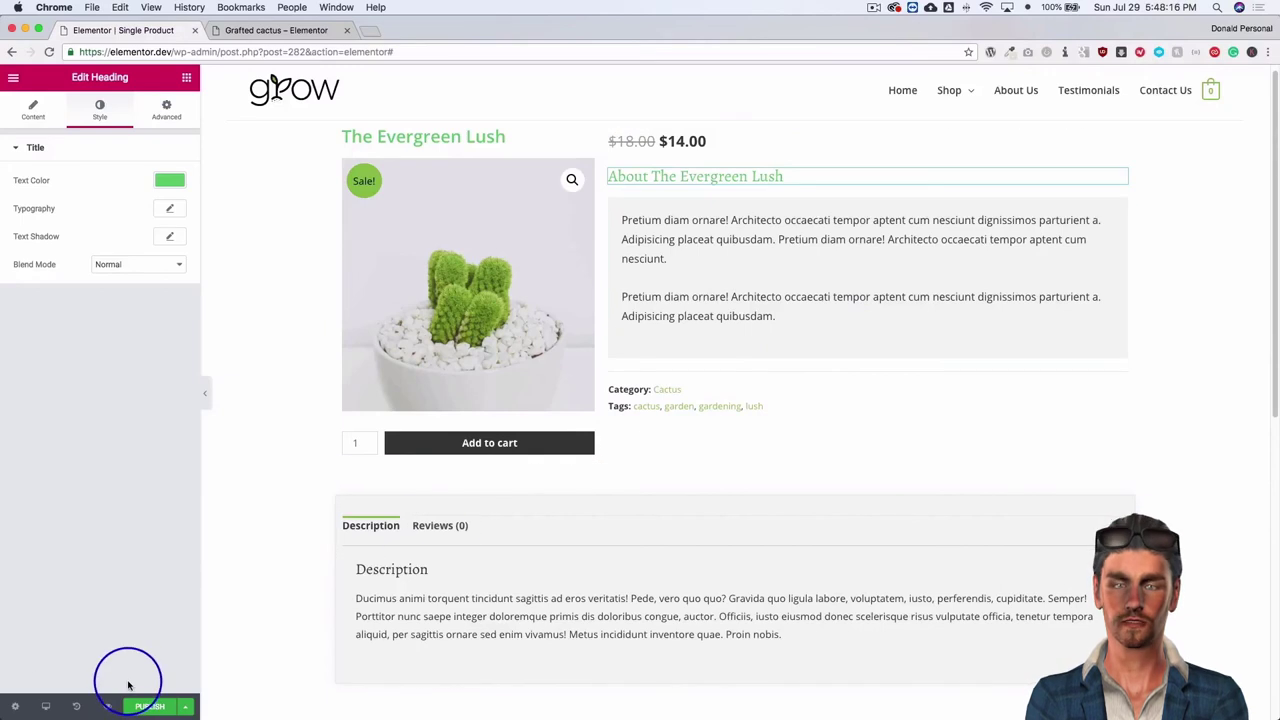
left_click(151, 707)
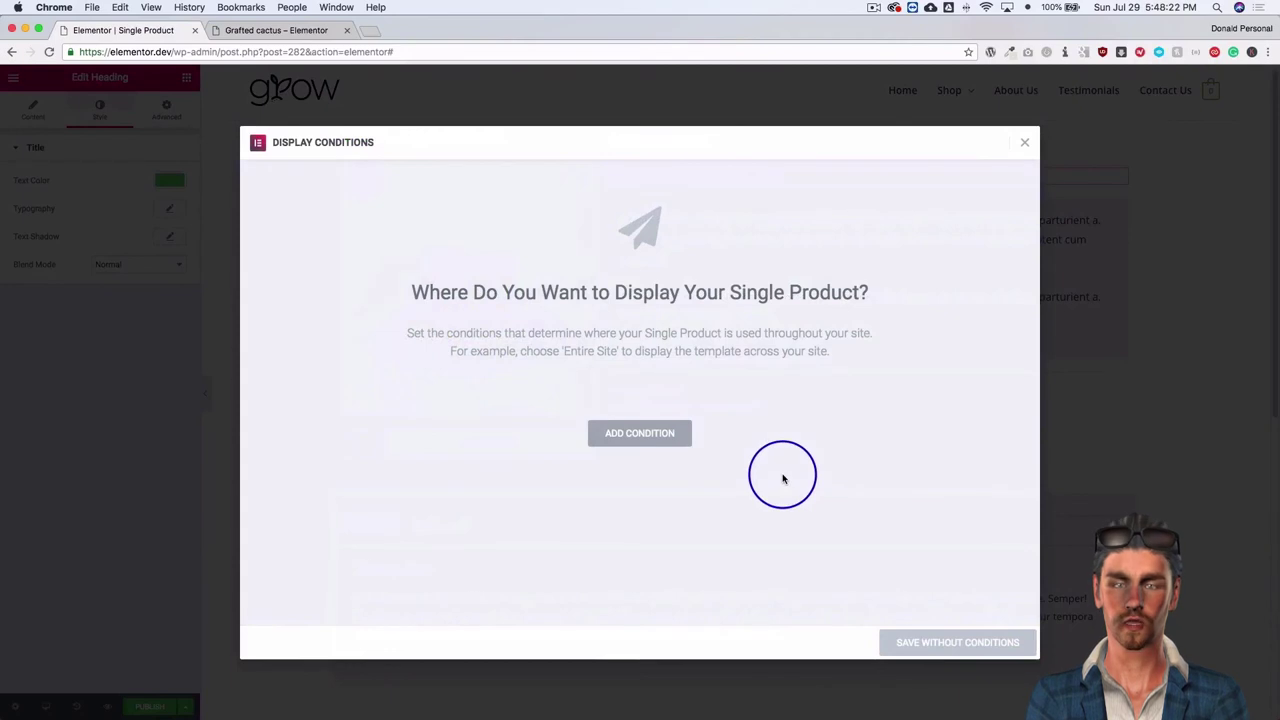
left_click(635, 436)
Change the display condition to In Category and inspect its category selection.
left_click(540, 407)
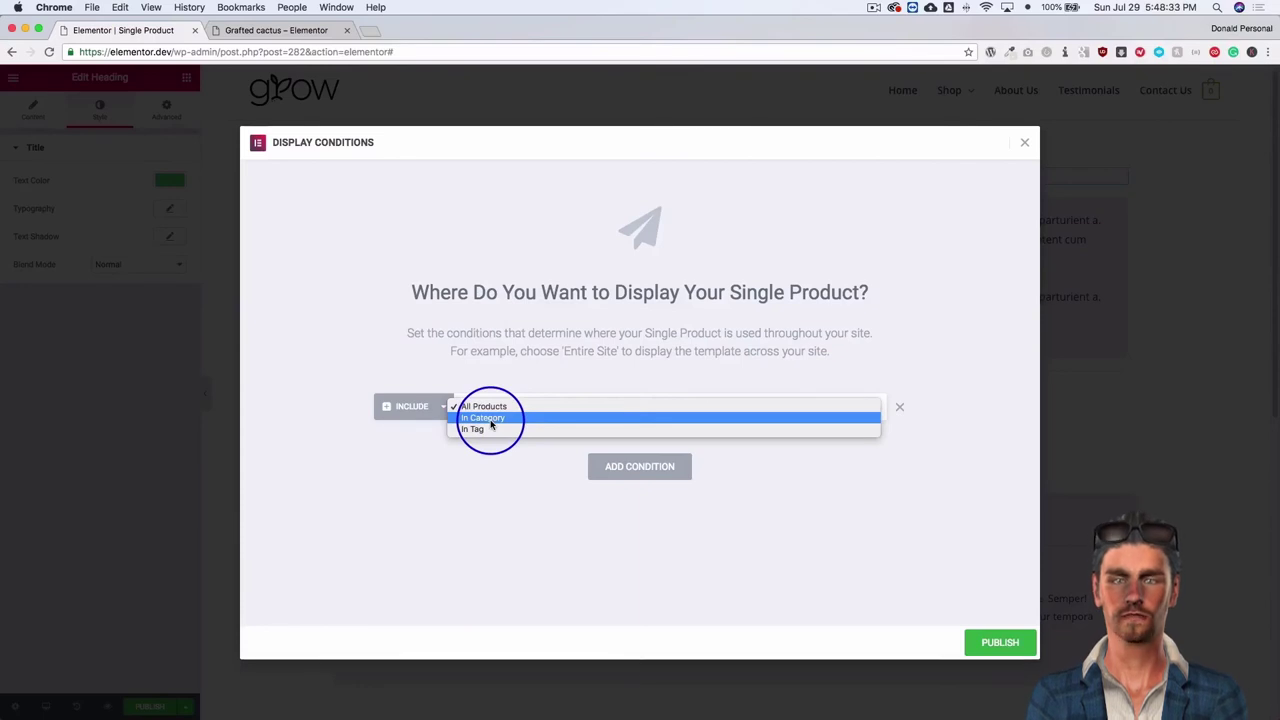
left_click(490, 418)
left_click(485, 418)
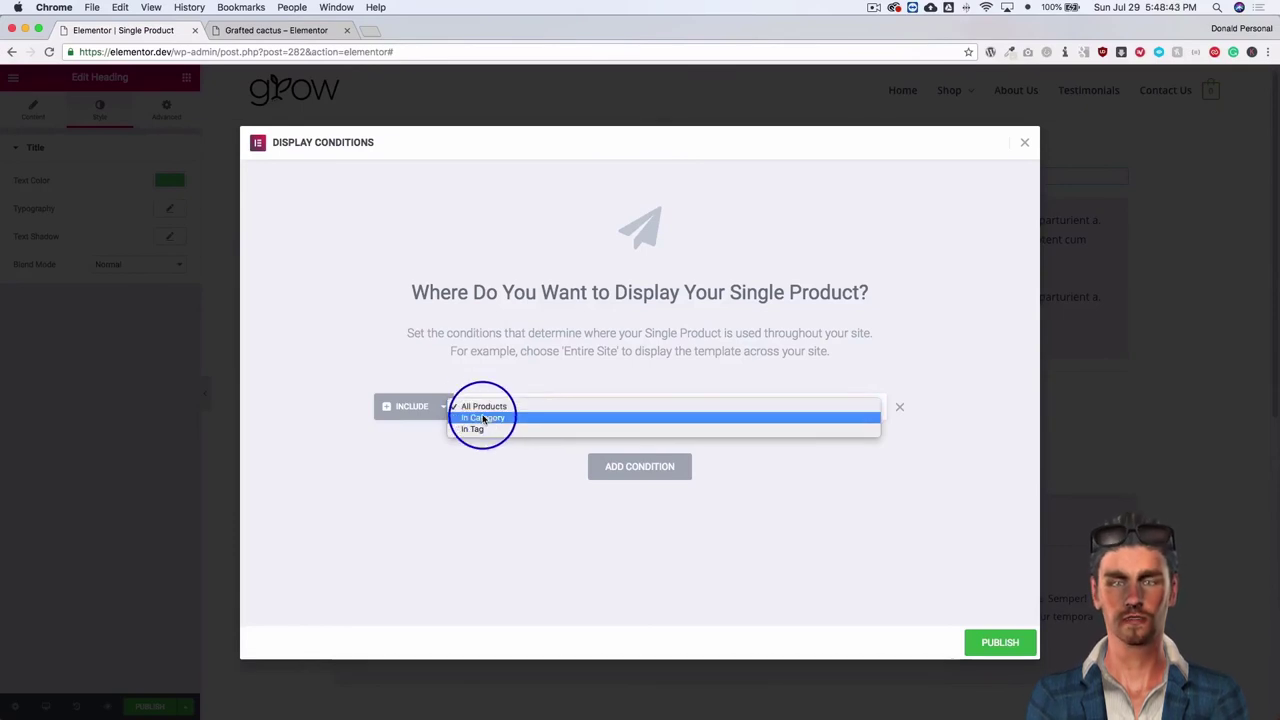
left_click(484, 418)
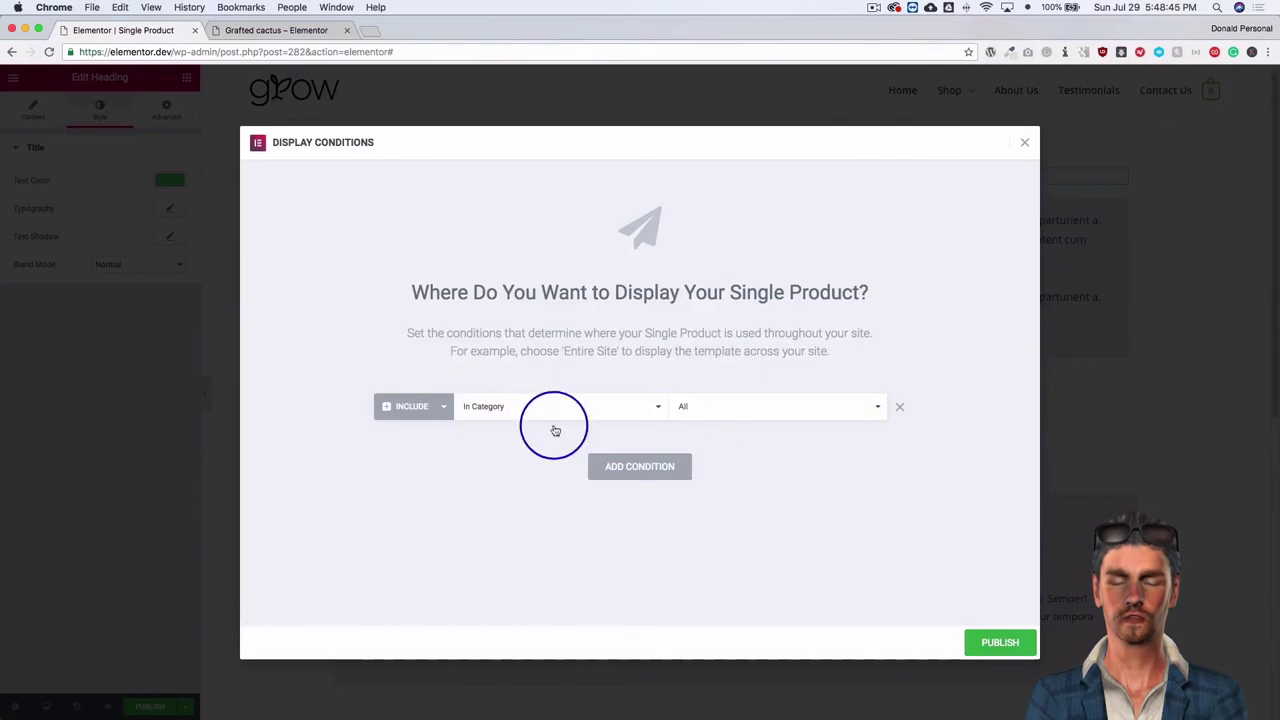
left_click(786, 406)
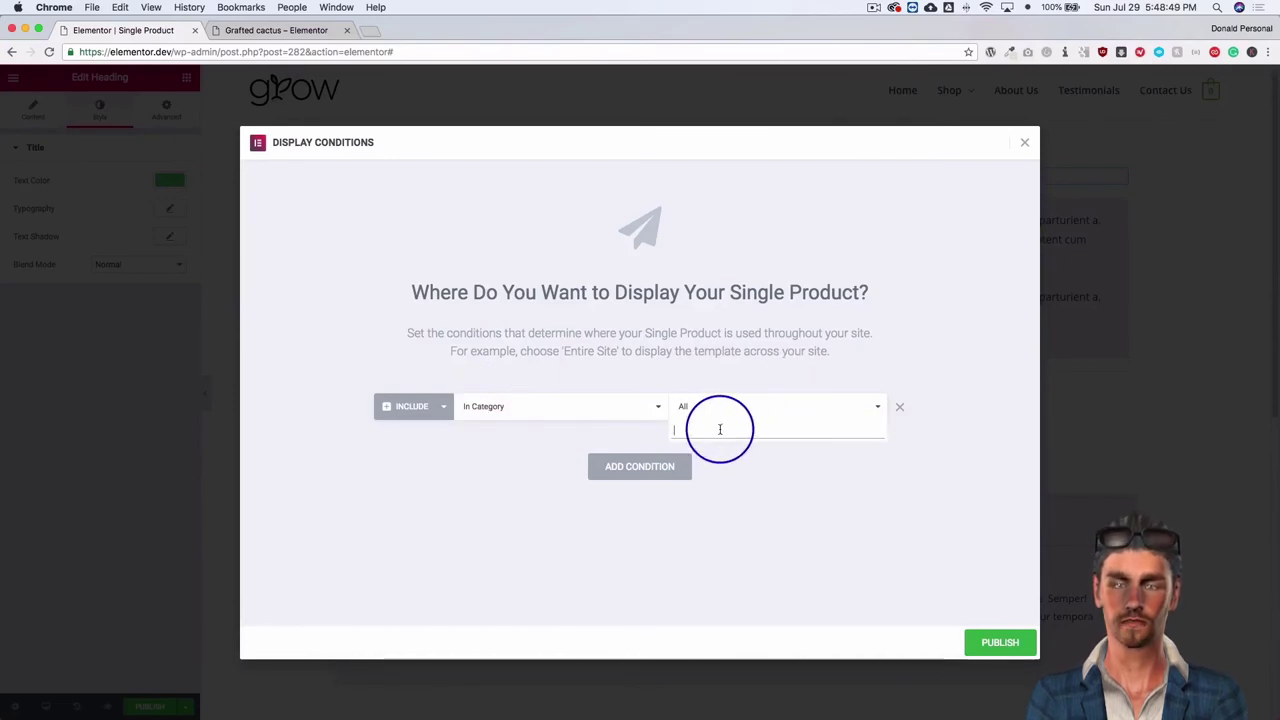
left_click(549, 443)
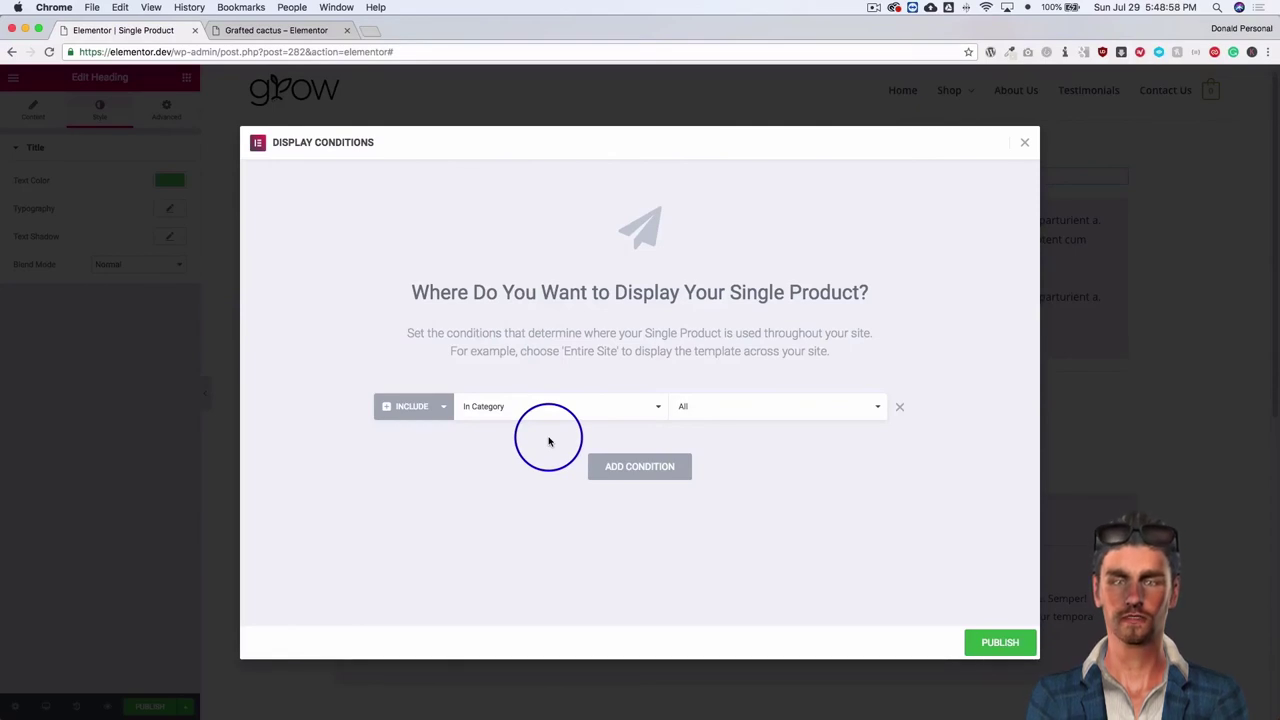
Try the In Tag option for the display condition and return it to All Products.
left_click(526, 410)
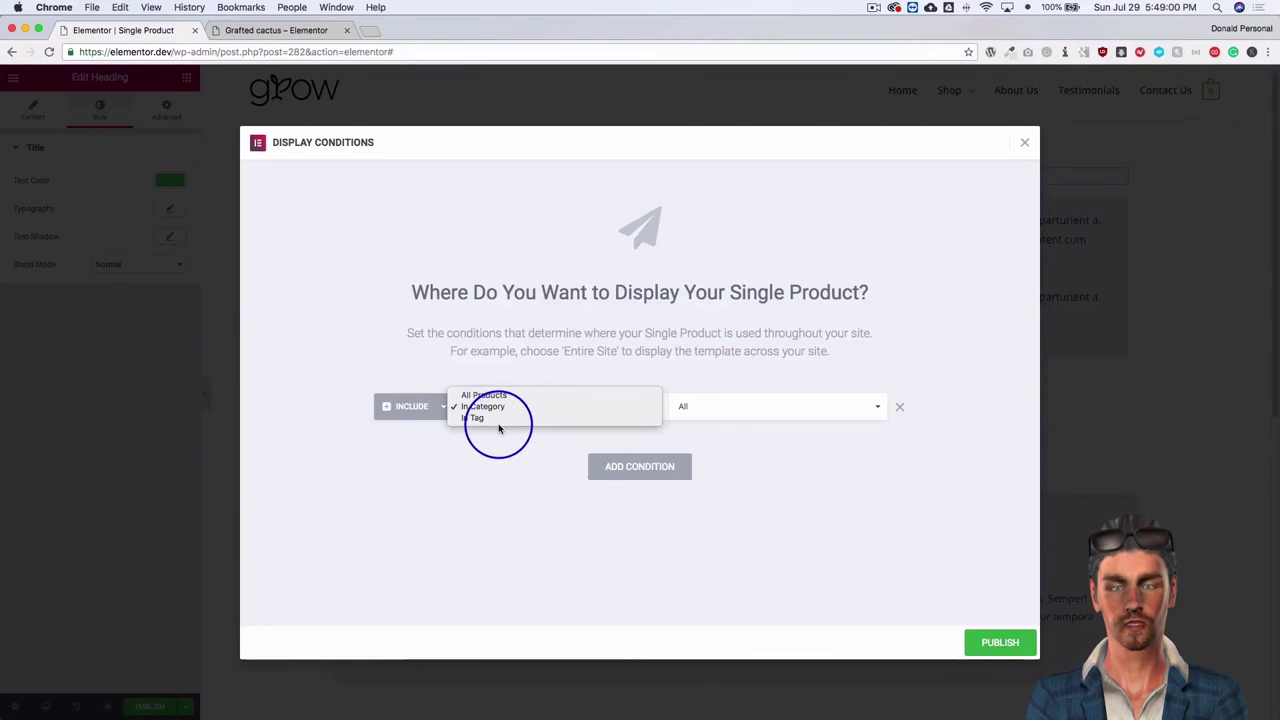
left_click(488, 419)
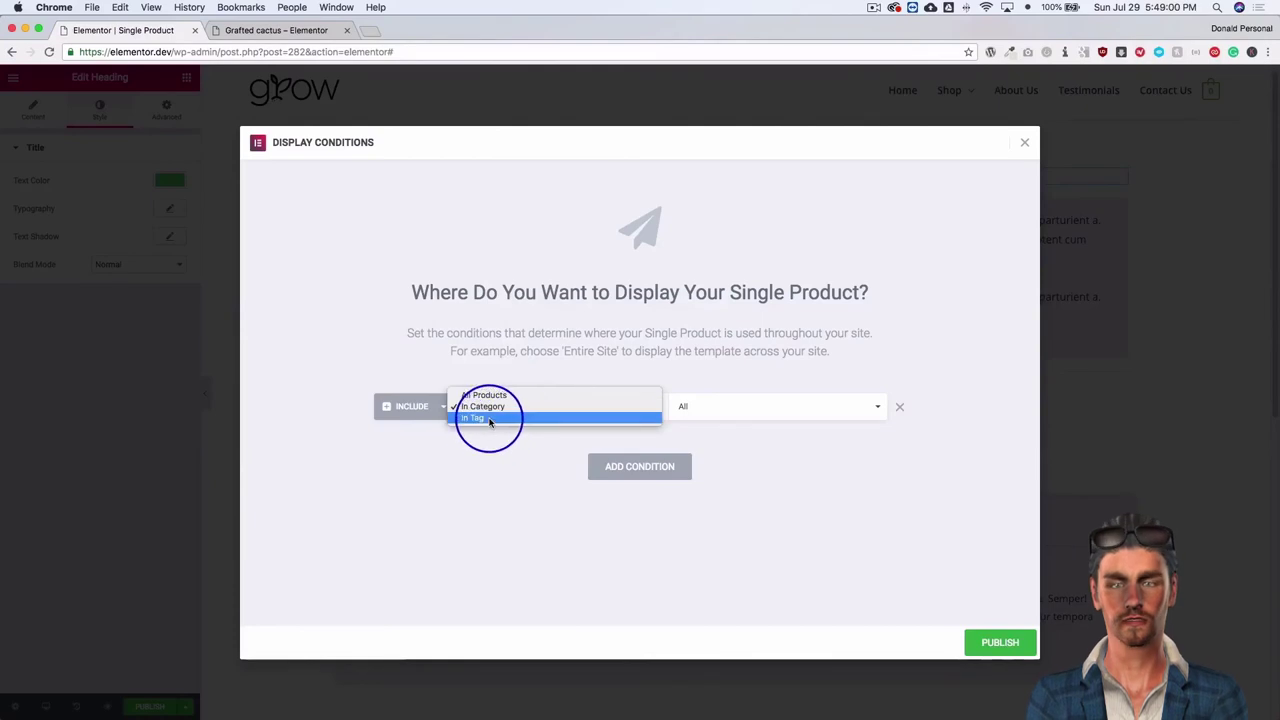
left_click(757, 411)
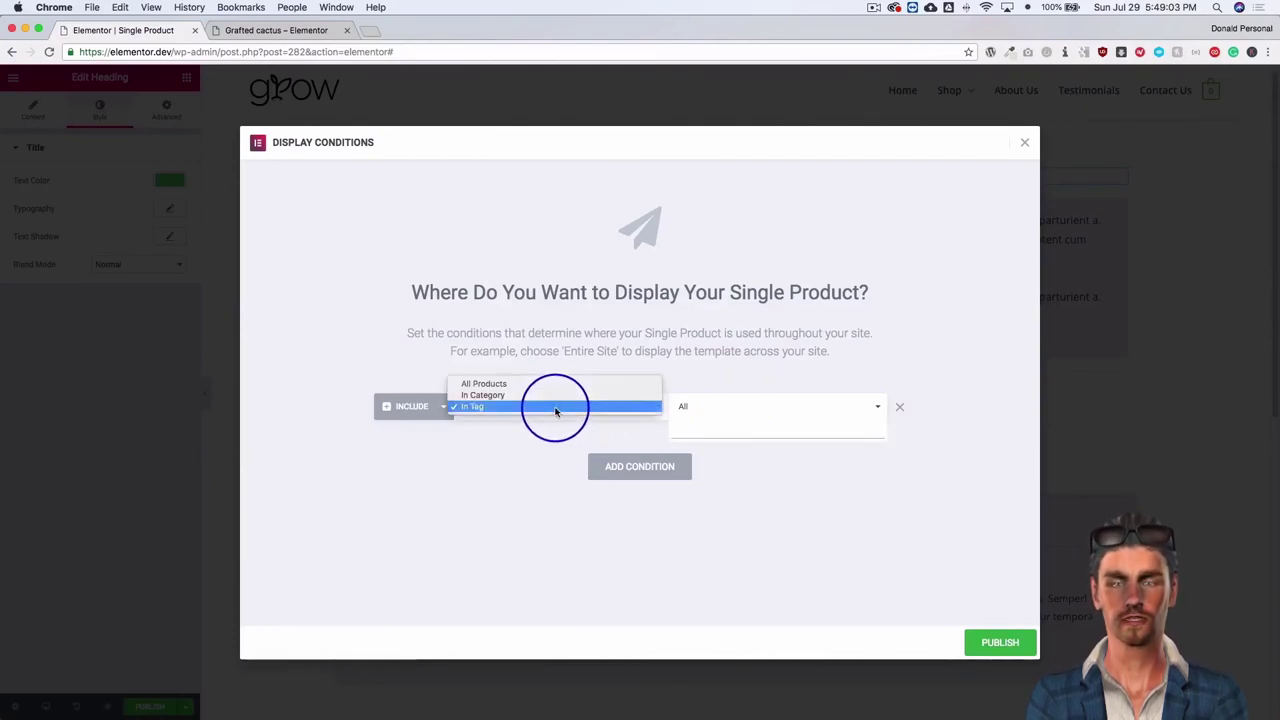
left_click(511, 404)
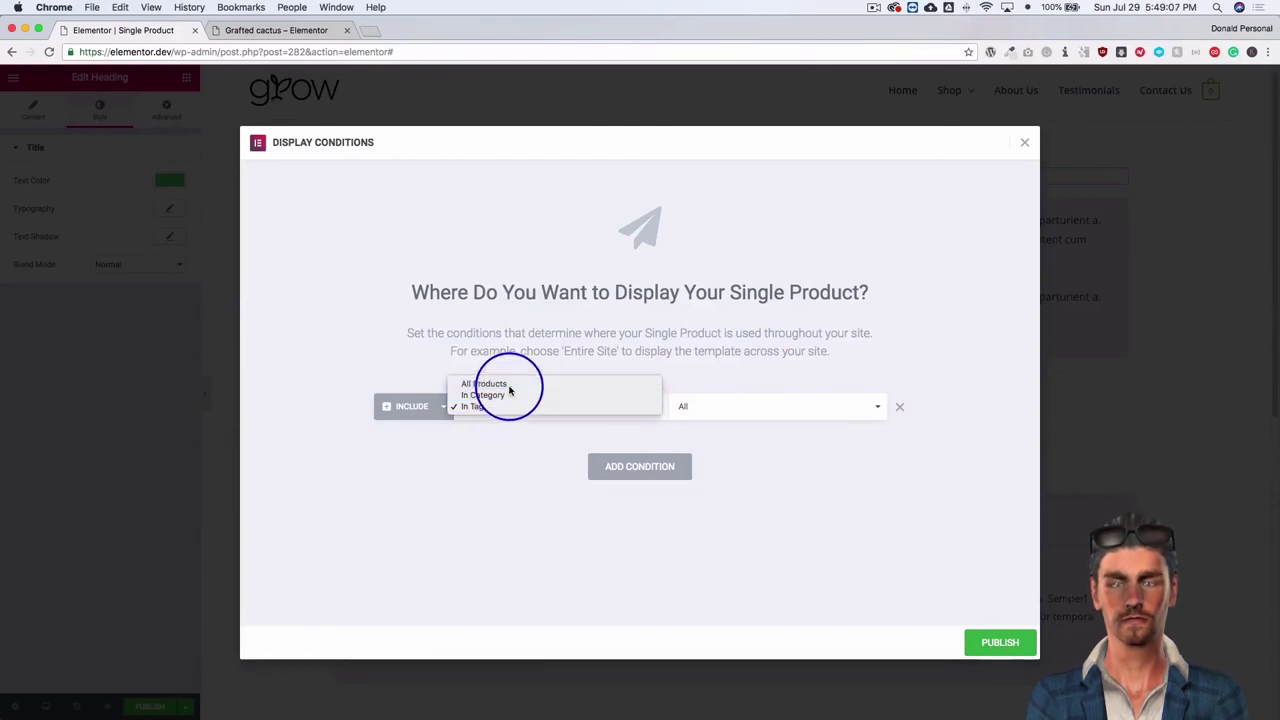
left_click(506, 384)
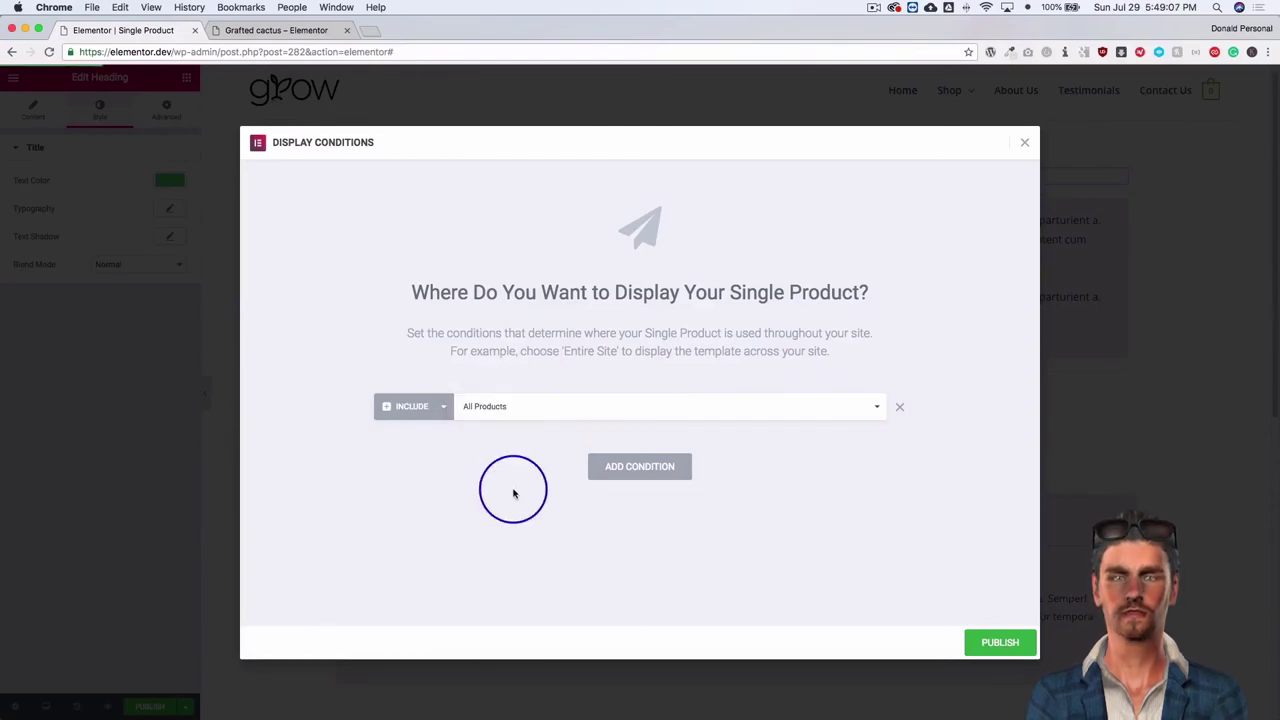
Add a second display condition, making the first include In Category and the second exclude In Tag.
left_click(632, 467)
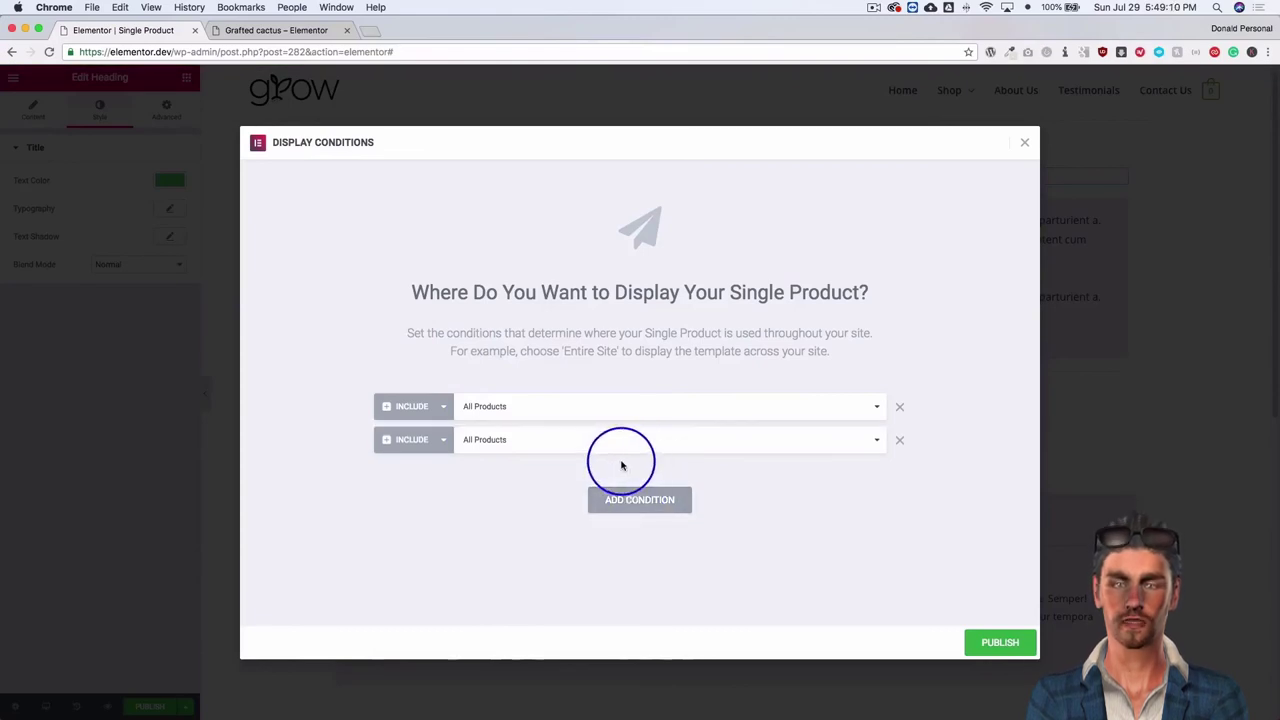
left_click(493, 409)
left_click(489, 418)
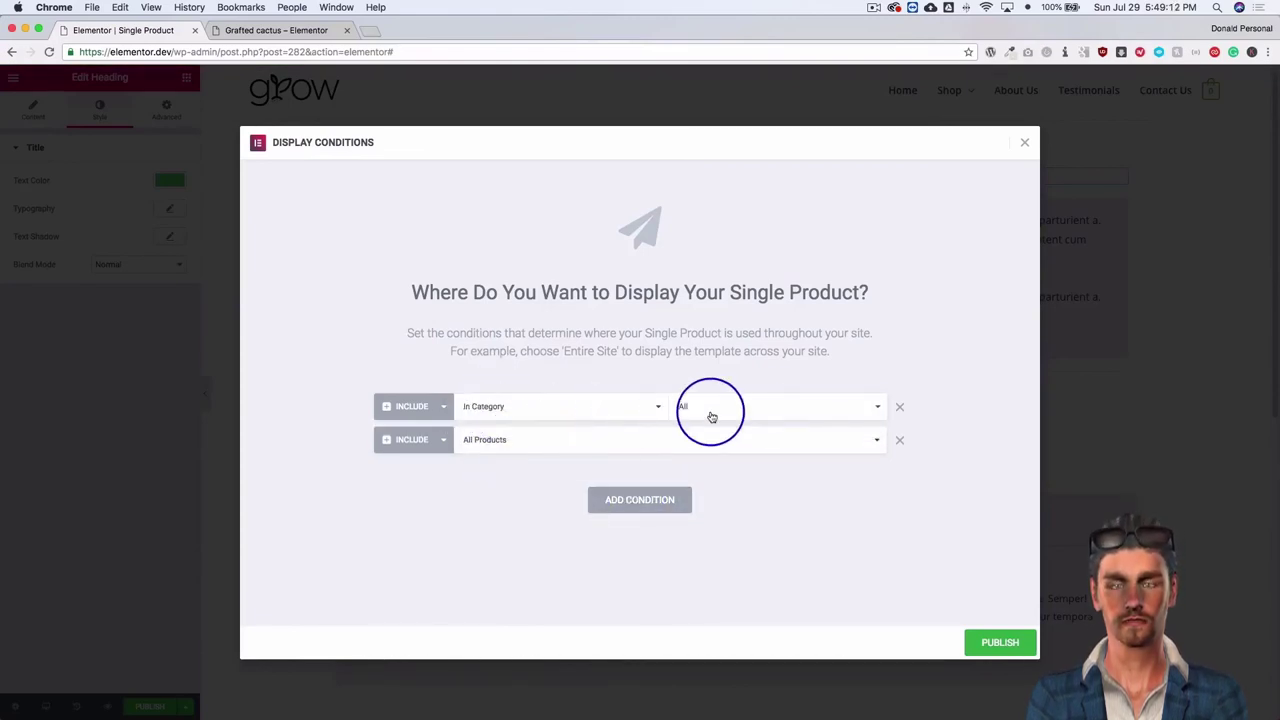
left_click(504, 450)
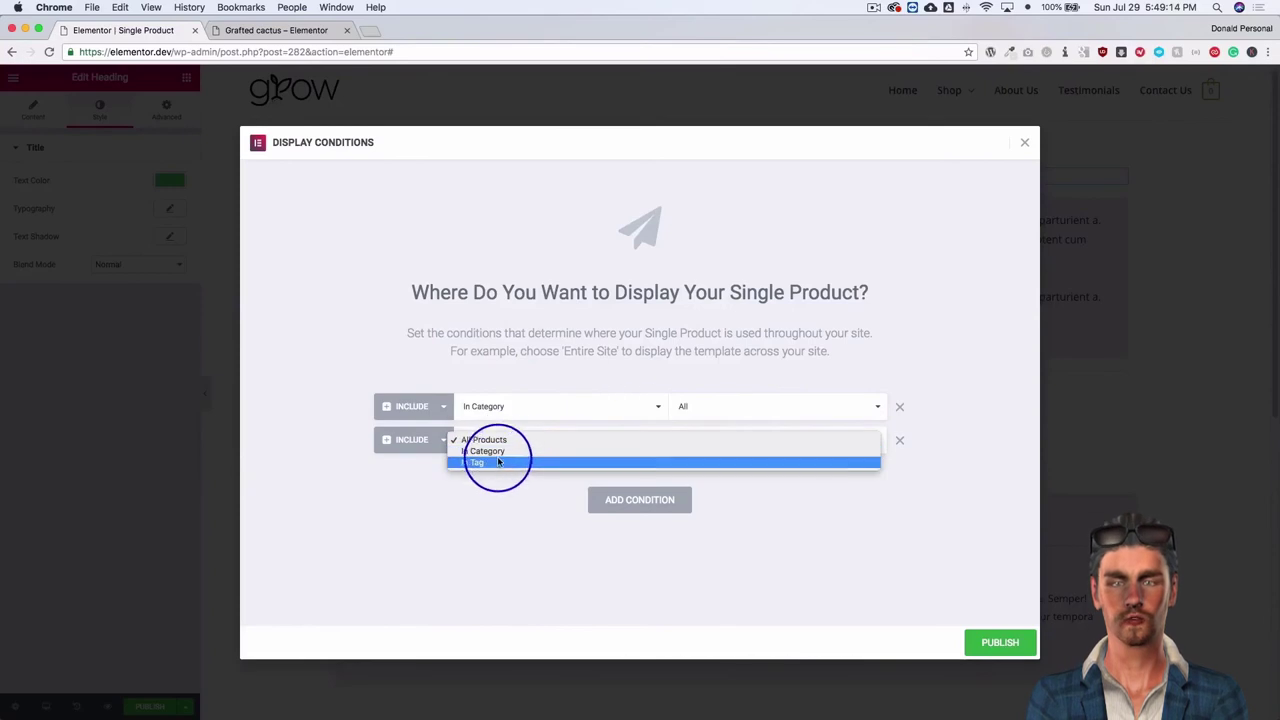
left_click(489, 460)
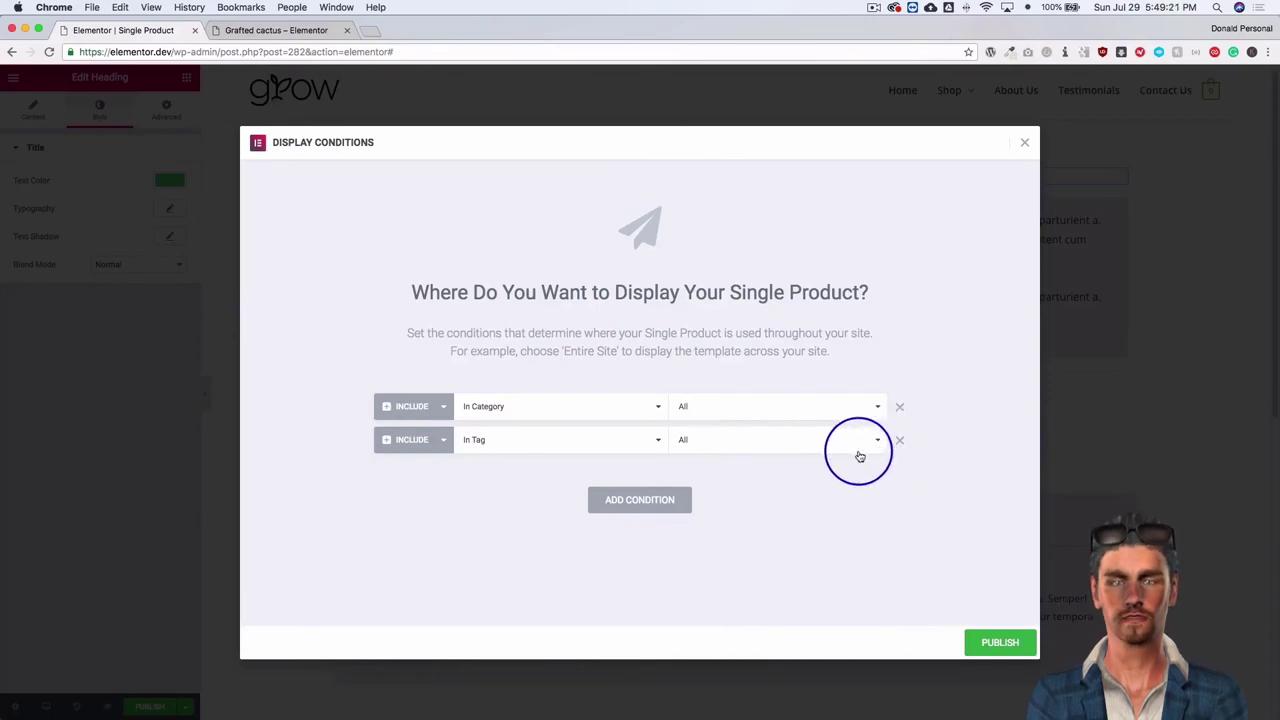
left_click(406, 446)
left_click(404, 451)
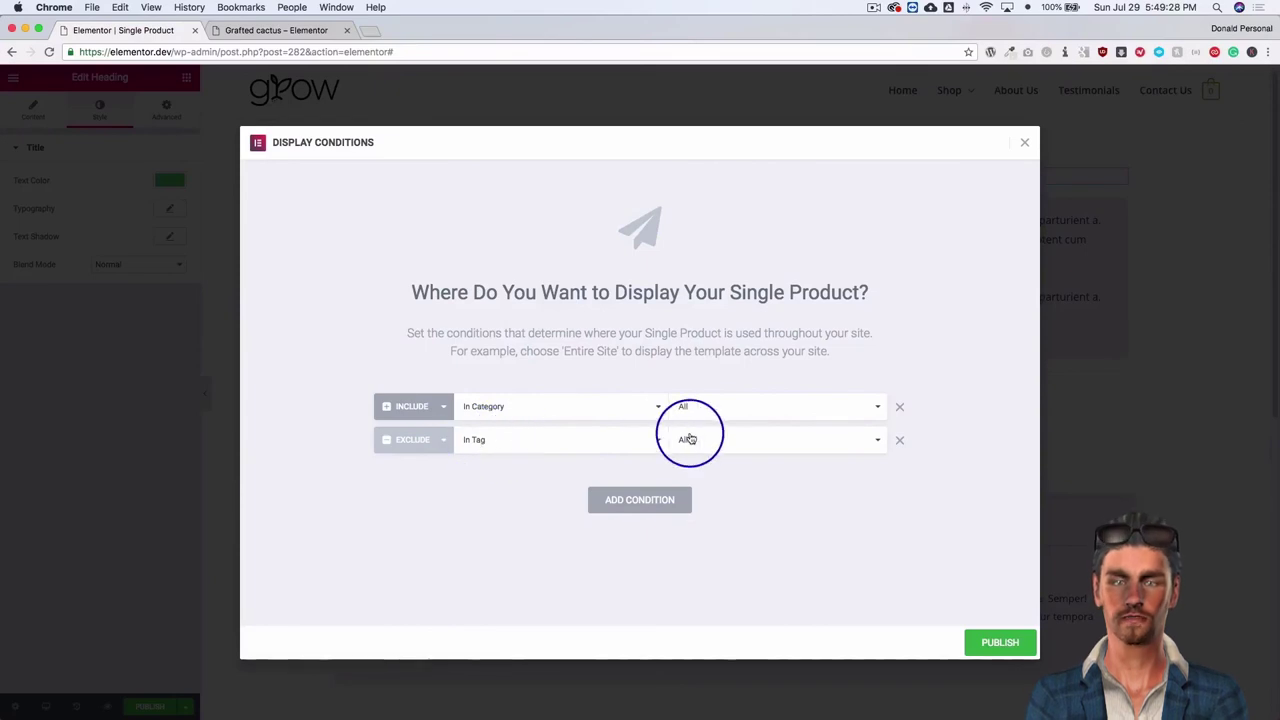
Remove the In Tag exclusion and set the remaining include condition to All Products.
left_click(899, 440)
left_click(474, 412)
left_click(484, 395)
Try a second display condition that excludes In Category, and remove it again.
left_click(655, 467)
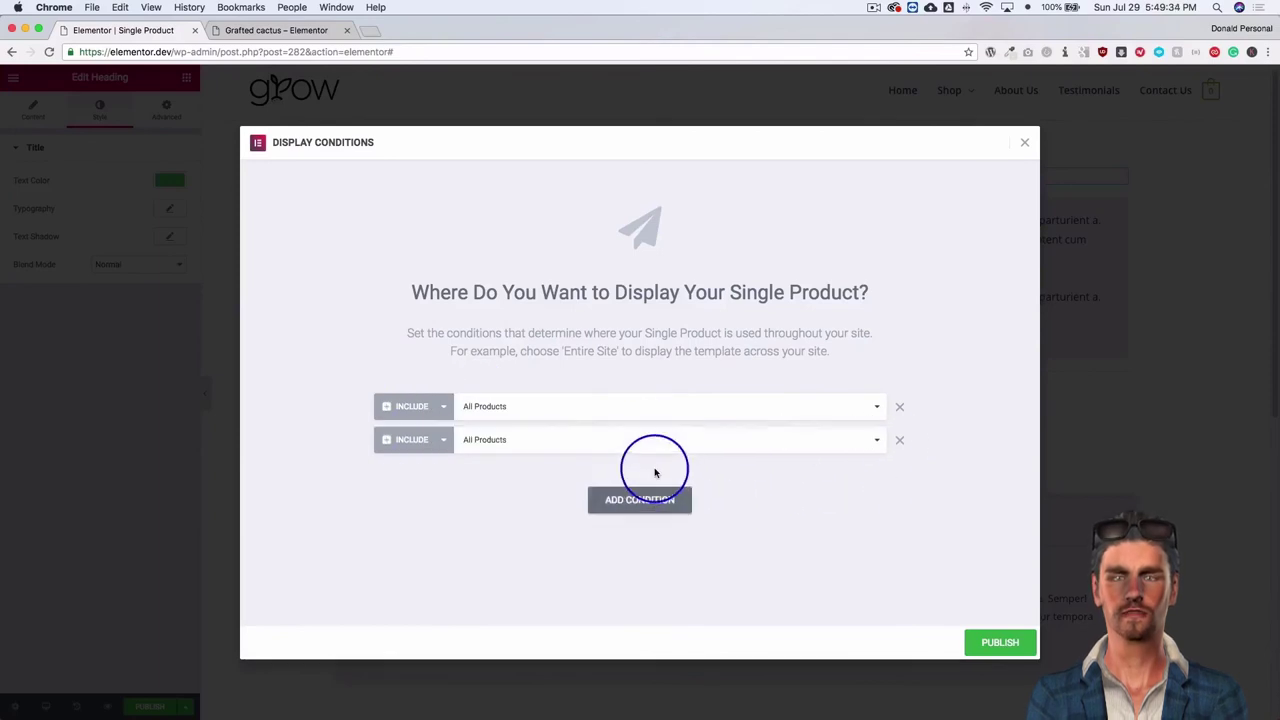
left_click(545, 447)
left_click(505, 455)
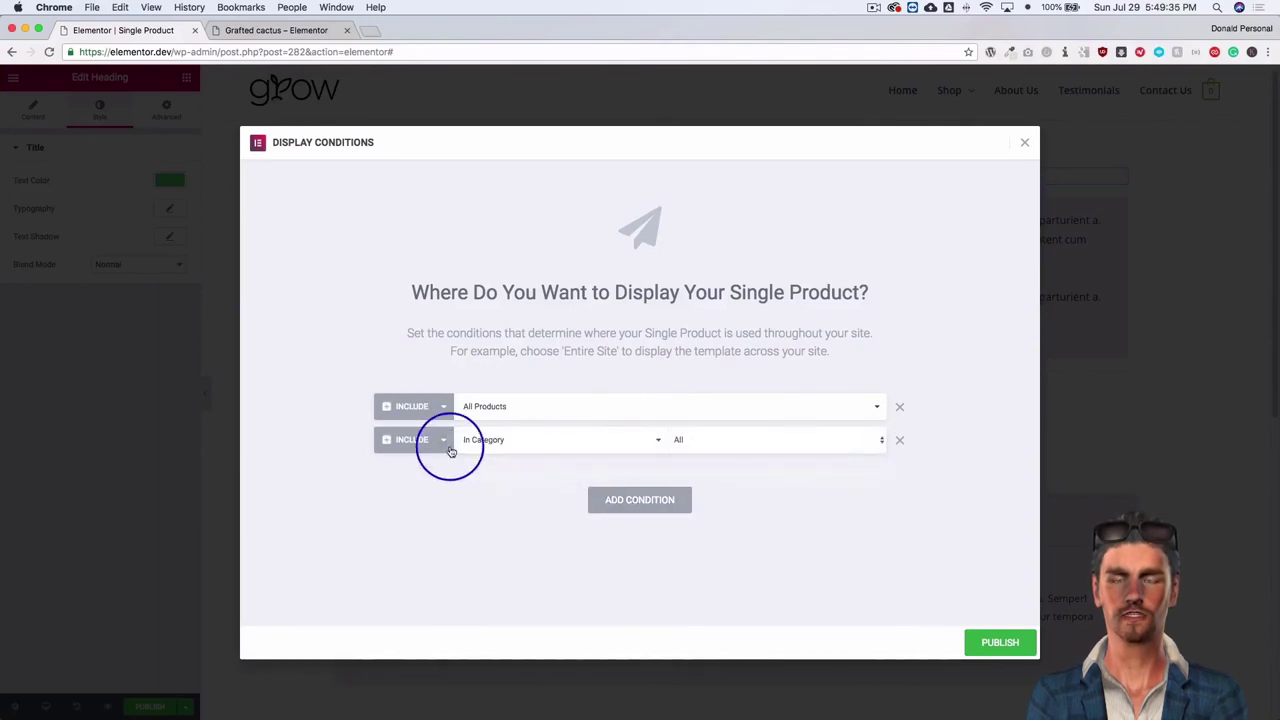
left_click(397, 442)
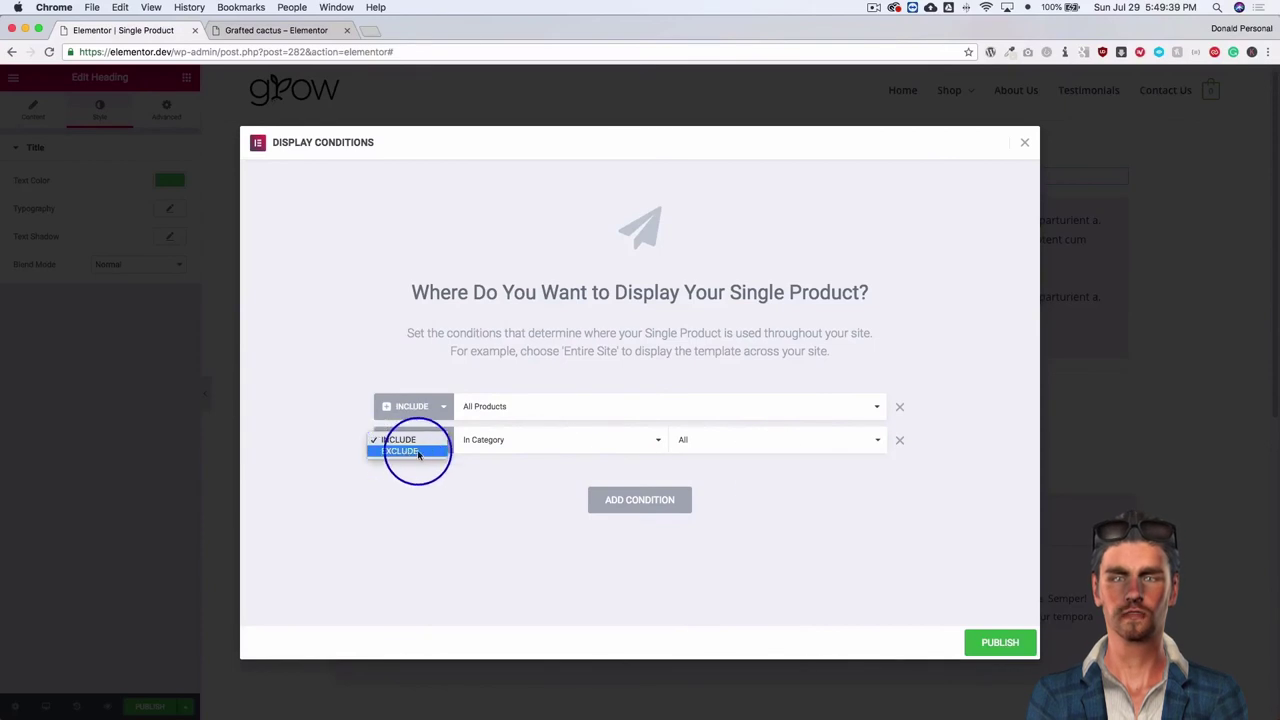
left_click(402, 455)
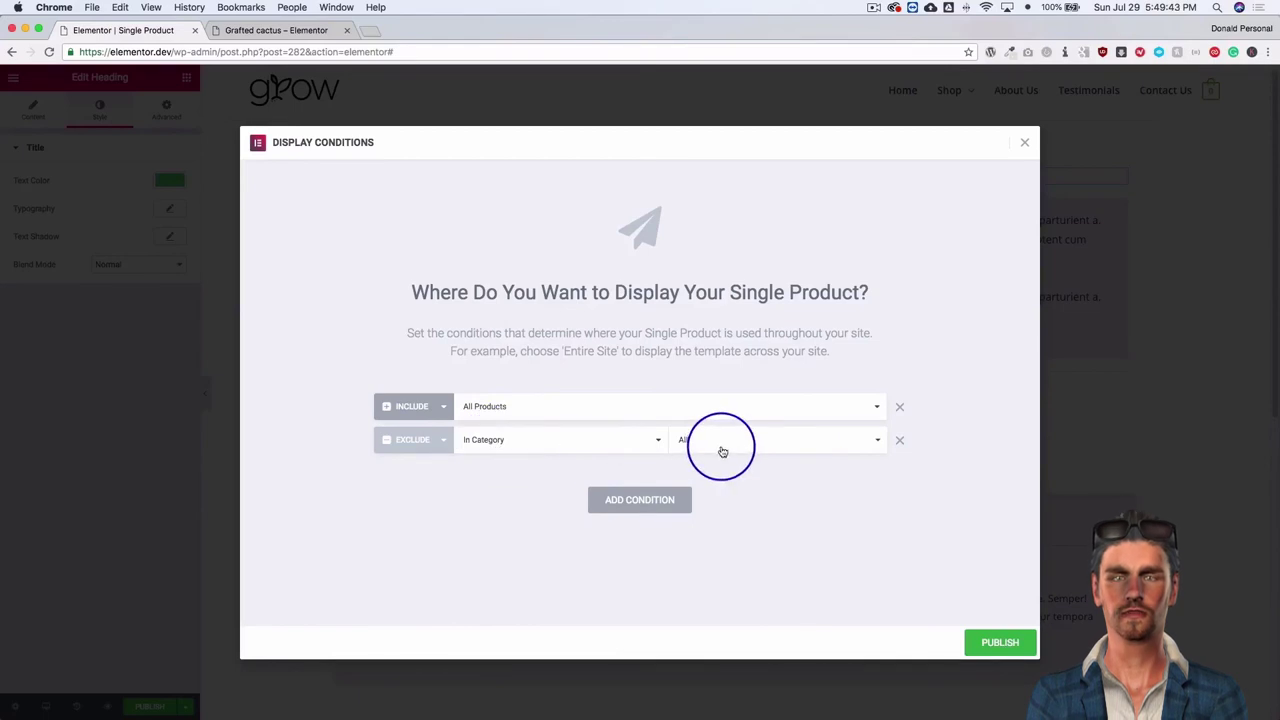
left_click(898, 441)
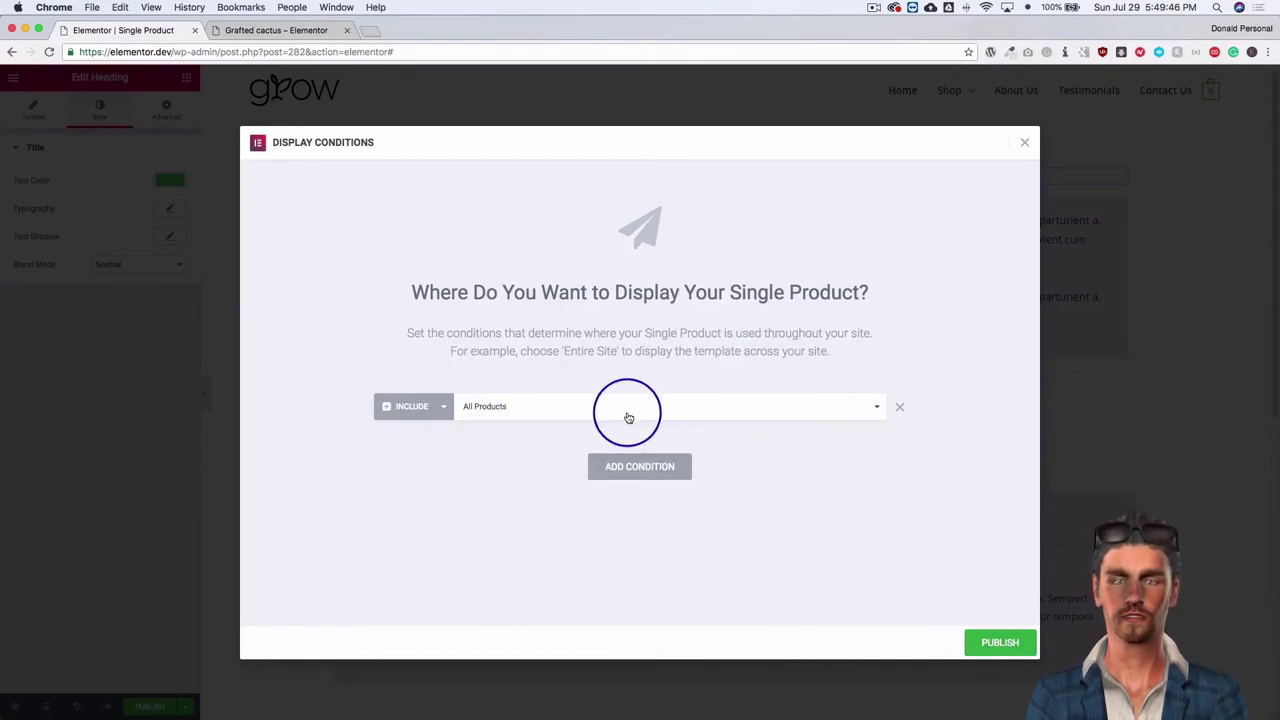
Publish the single product template for All Products and refresh the live Grafted cactus product page in the other browser tab.
left_click(1001, 643)
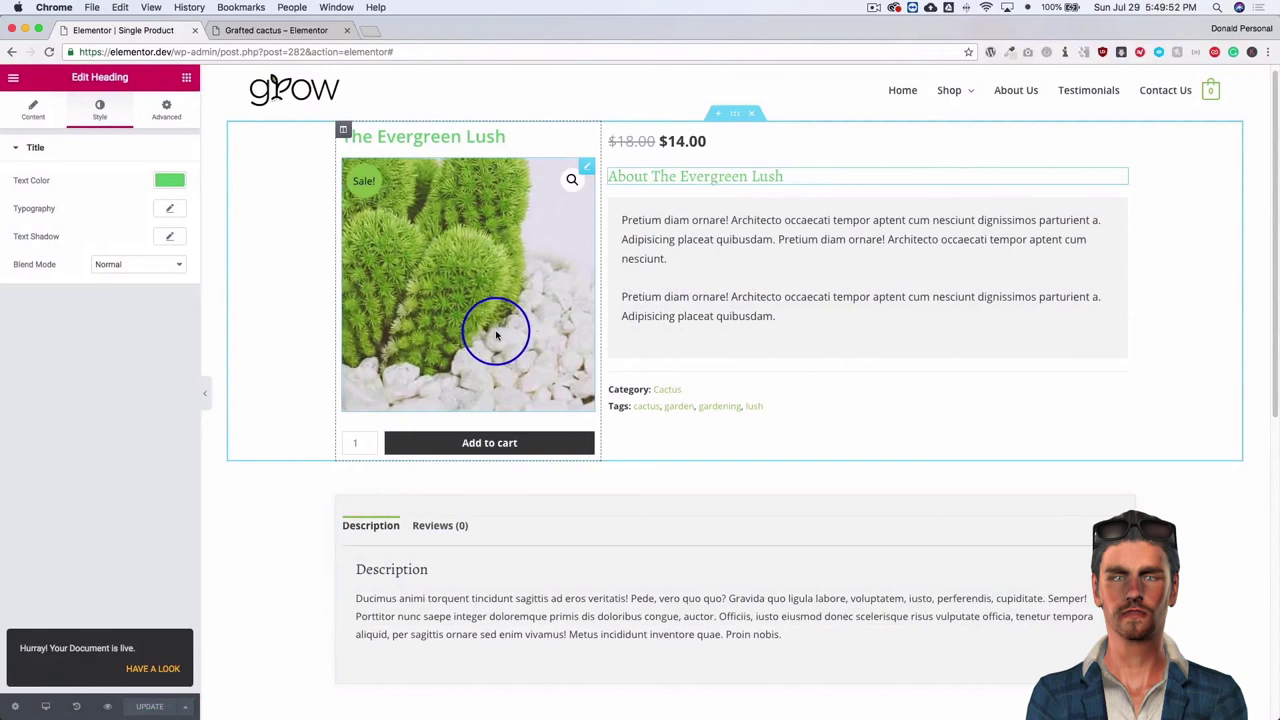
left_click(270, 31)
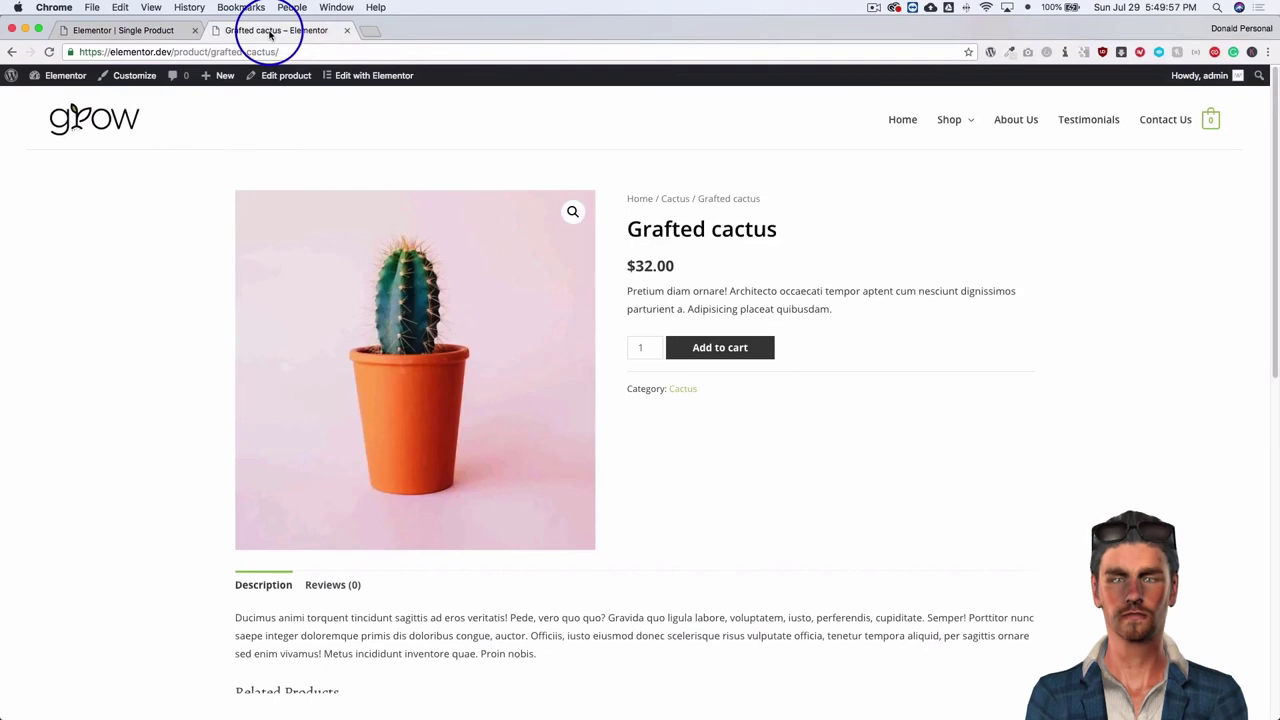
key("super+r")
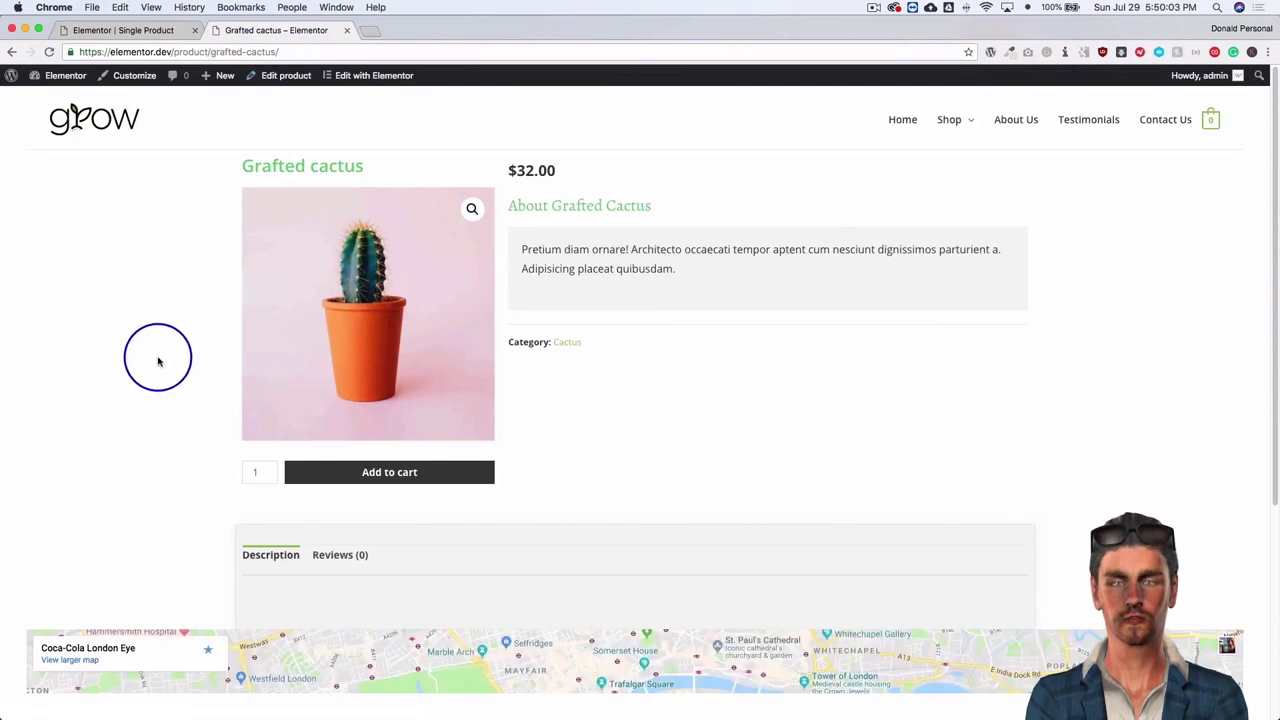
Check the title, image, About heading, short description and category on the live Grafted cactus page against the template design.
left_click_drag(276, 170, 391, 166)
left_click(431, 314)
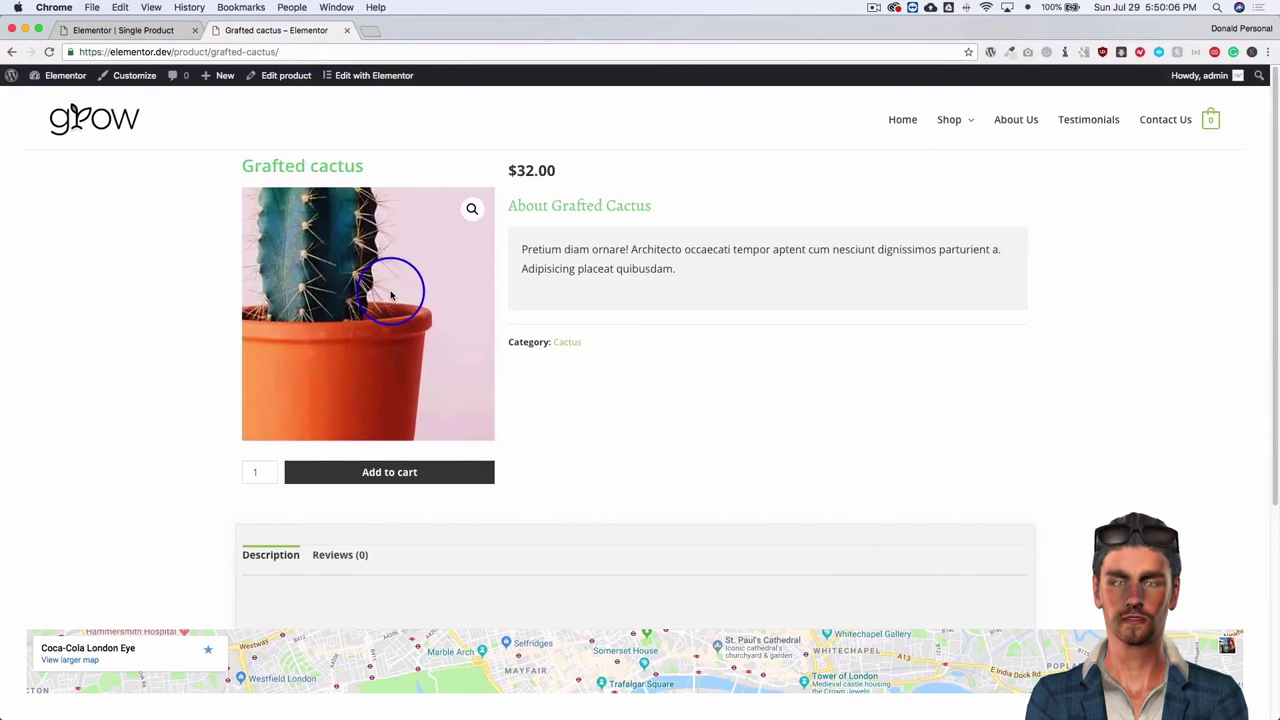
left_click_drag(509, 205, 645, 207)
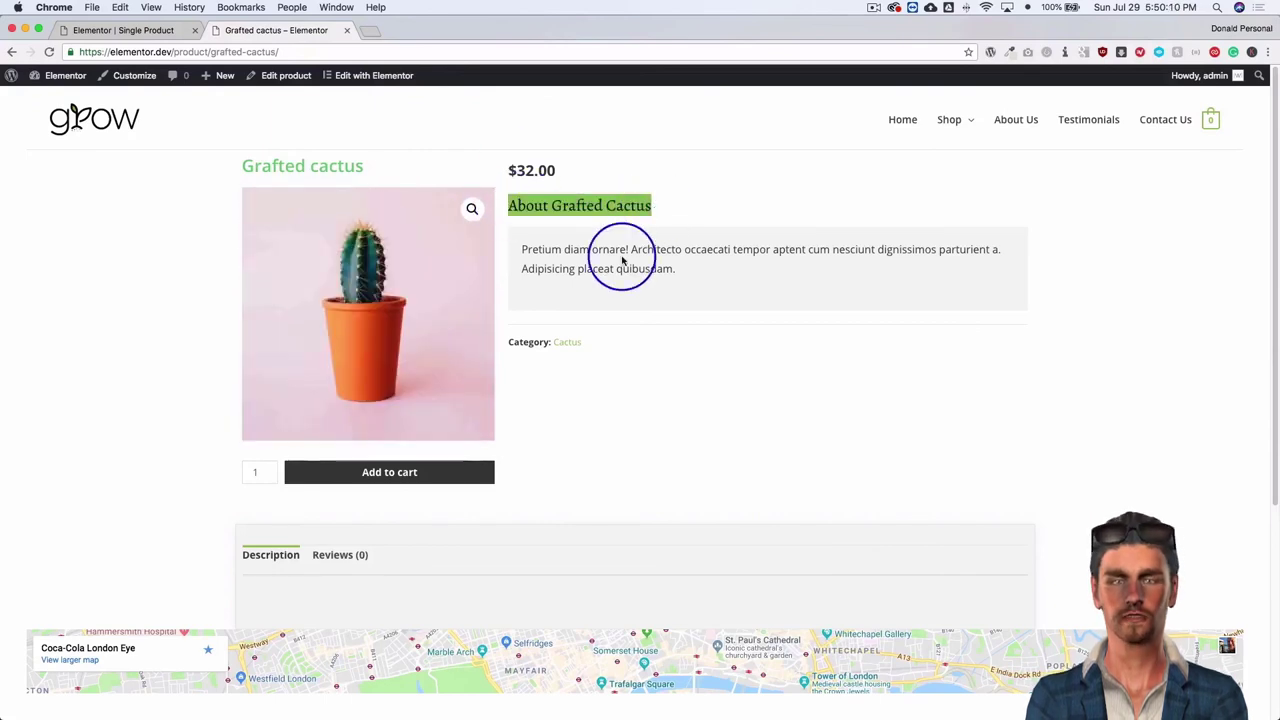
left_click_drag(684, 270, 520, 248)
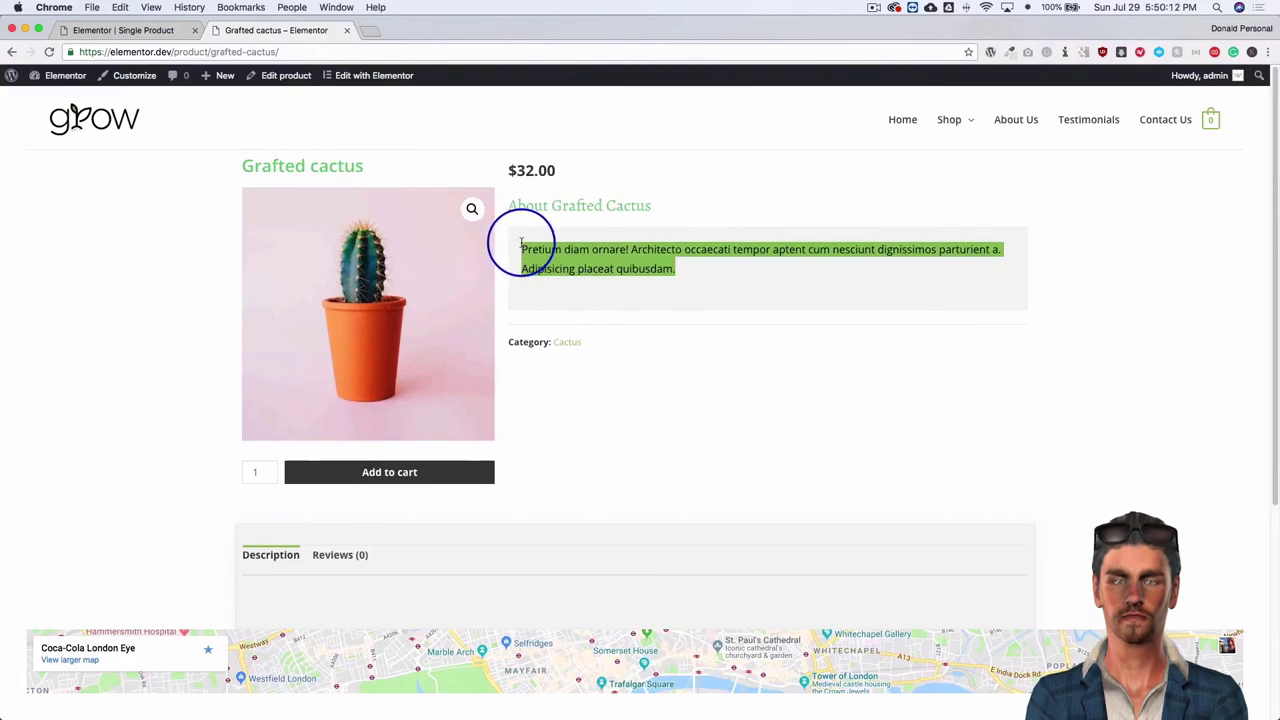
left_click_drag(600, 346, 513, 342)
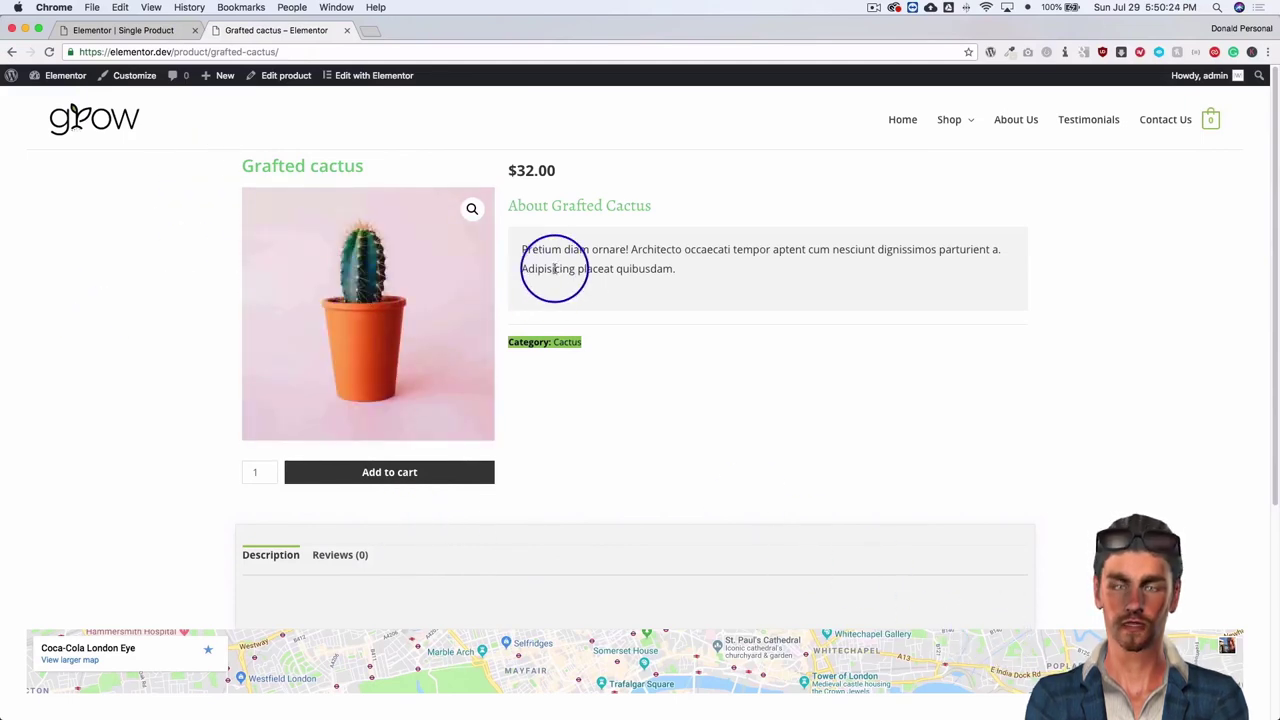
Return to the template in the Elementor editor and reopen its display conditions.
left_click(118, 30)
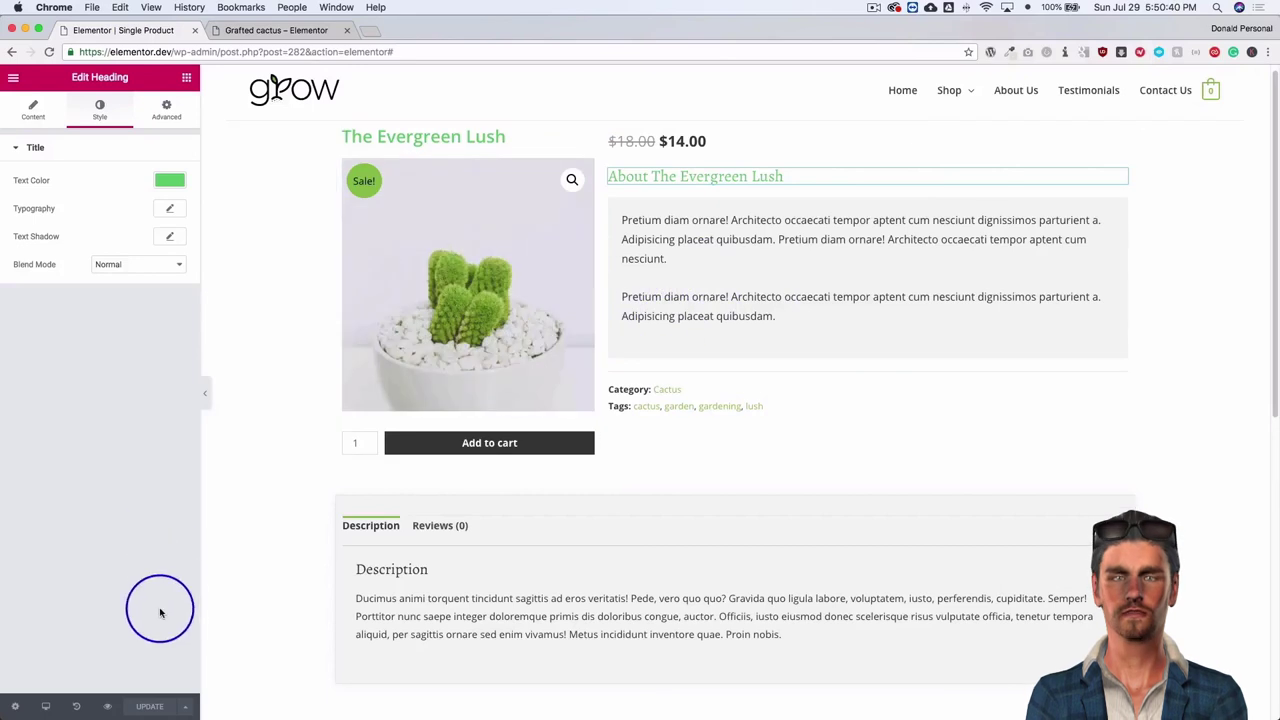
left_click(185, 708)
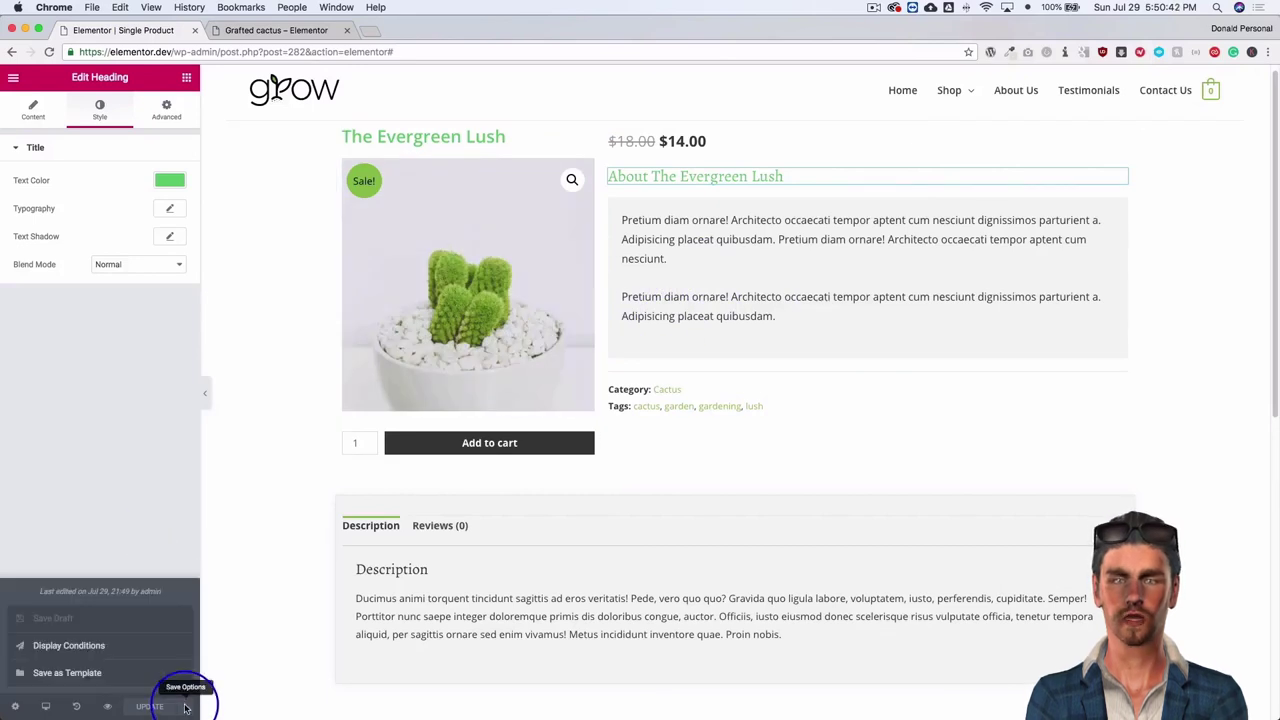
left_click(70, 646)
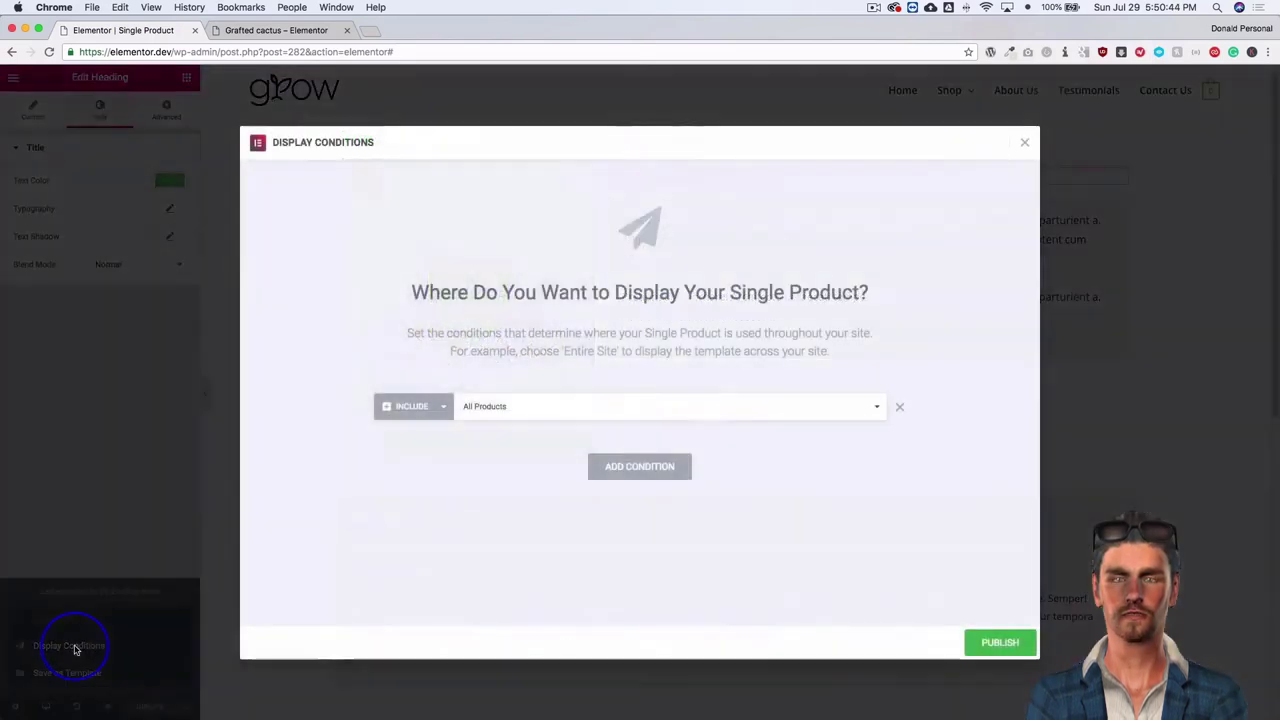